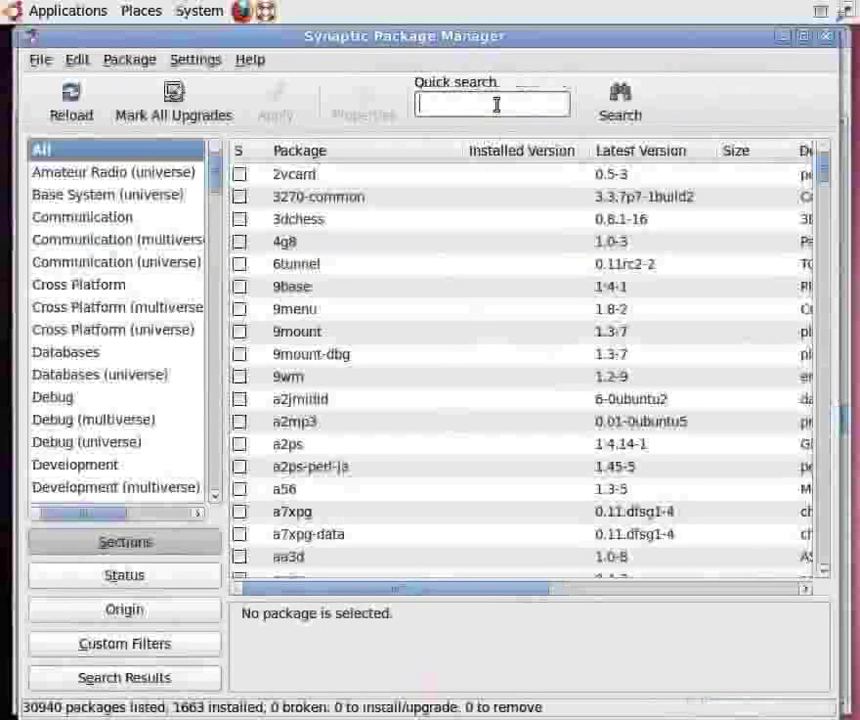
# Search the packages for openfoam and mark openfoam210 for installation, accepting the unauthenticated software.
pyautogui.write('pp')
pyautogui.write('enfo')
pyautogui.write('am')
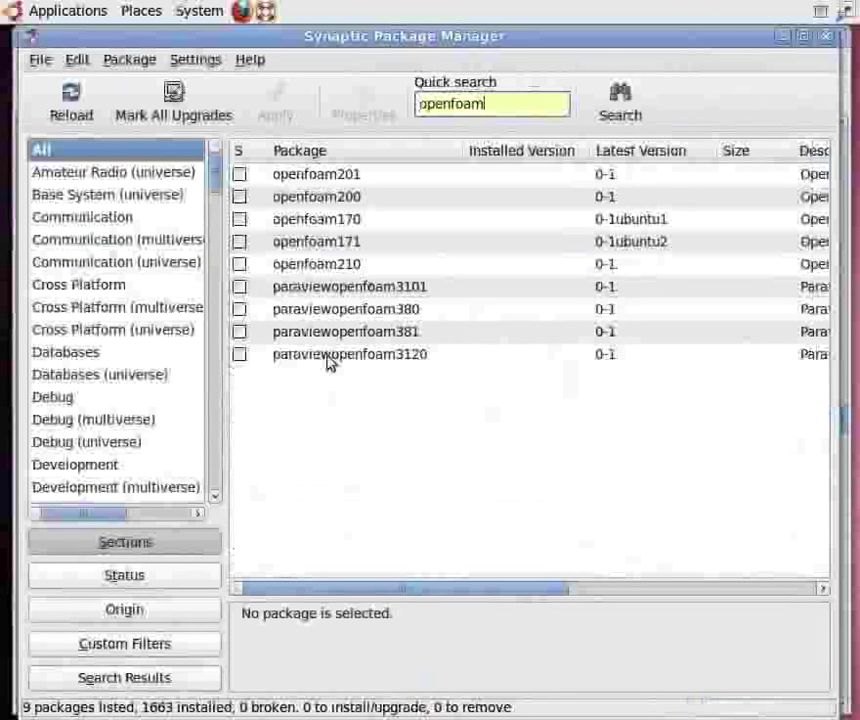
pyautogui.rightClick(325, 271)
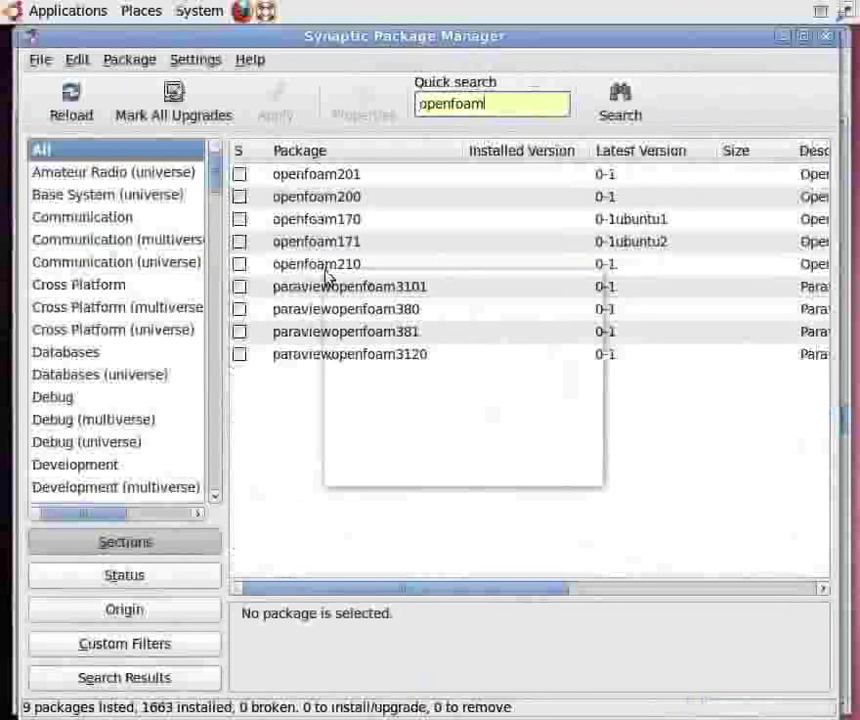
pyautogui.click(358, 313)
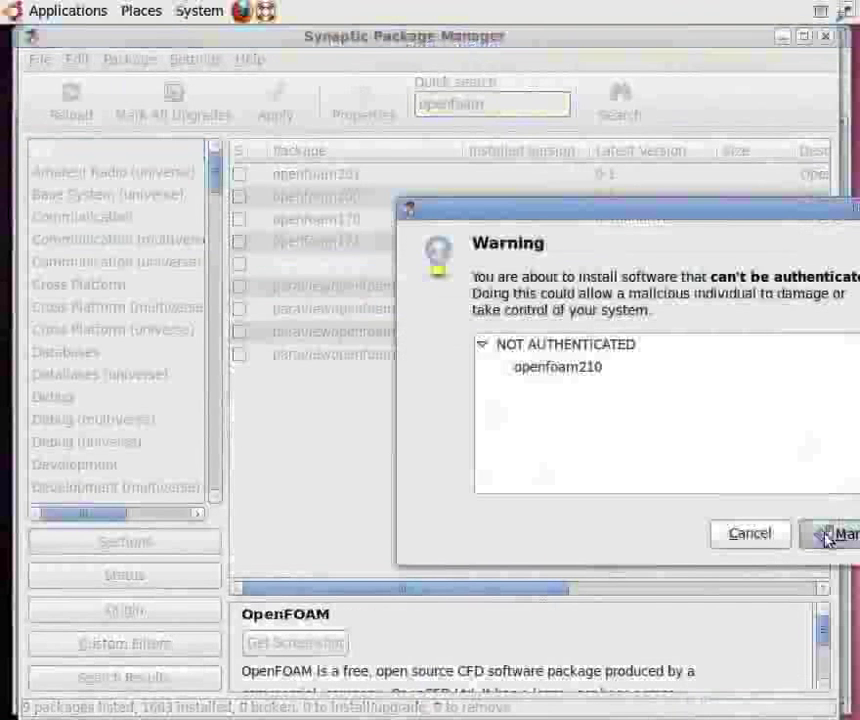
pyautogui.click(825, 536)
# Mark the paraviewopenfoam3120 package for installation as well, accepting the unauthenticated software.
pyautogui.click(322, 355)
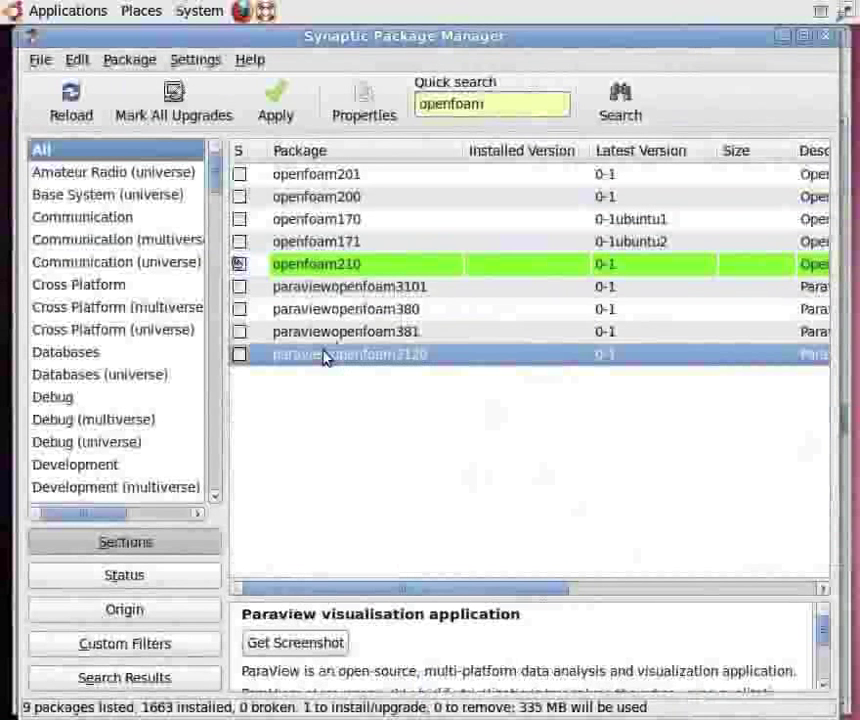
pyautogui.rightClick(322, 355)
pyautogui.click(345, 381)
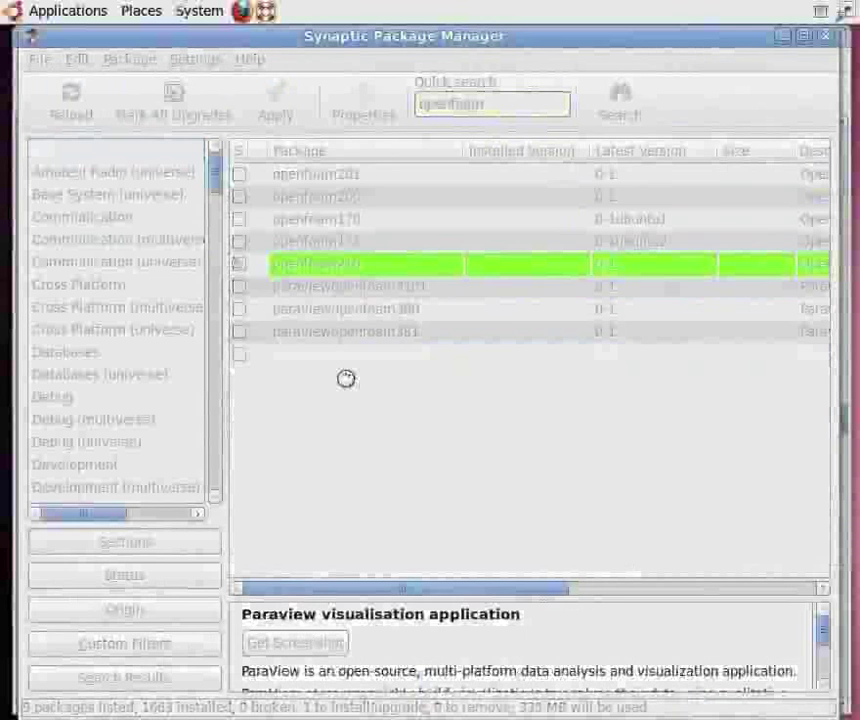
pyautogui.click(627, 497)
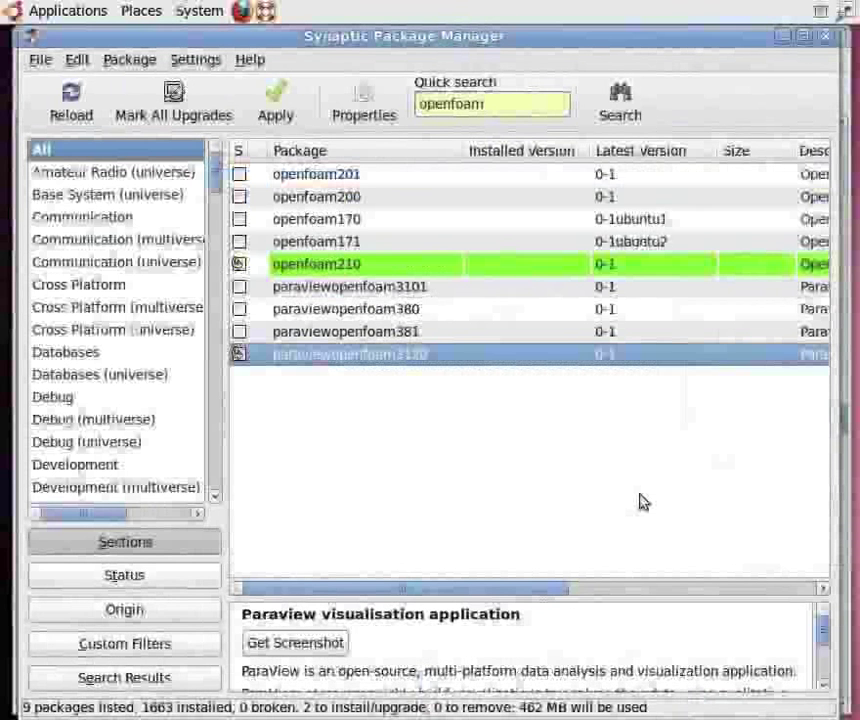
# Apply the marked package installations and minimize the package manager once they are installed.
pyautogui.click(284, 118)
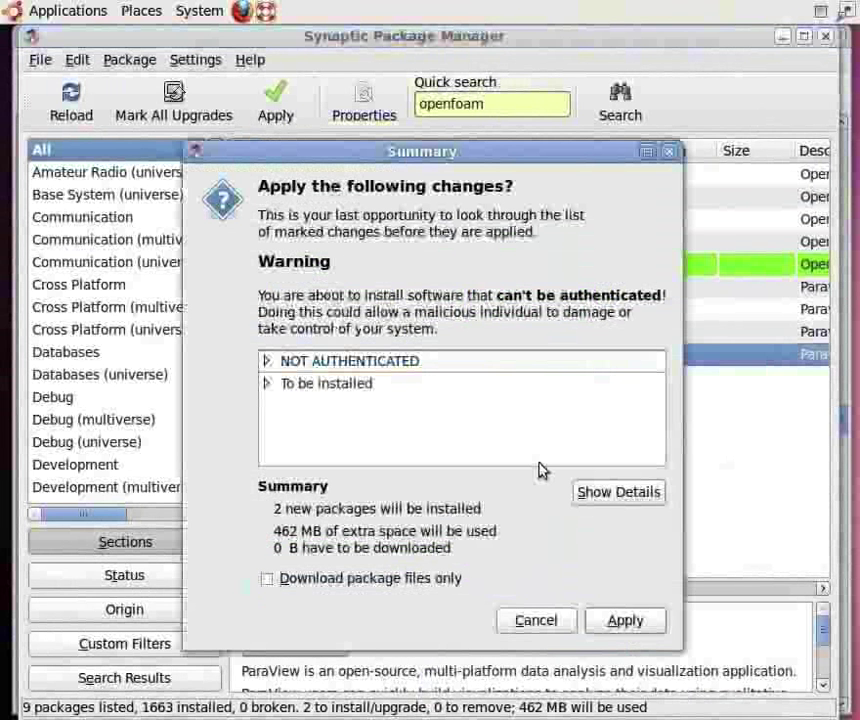
pyautogui.click(624, 621)
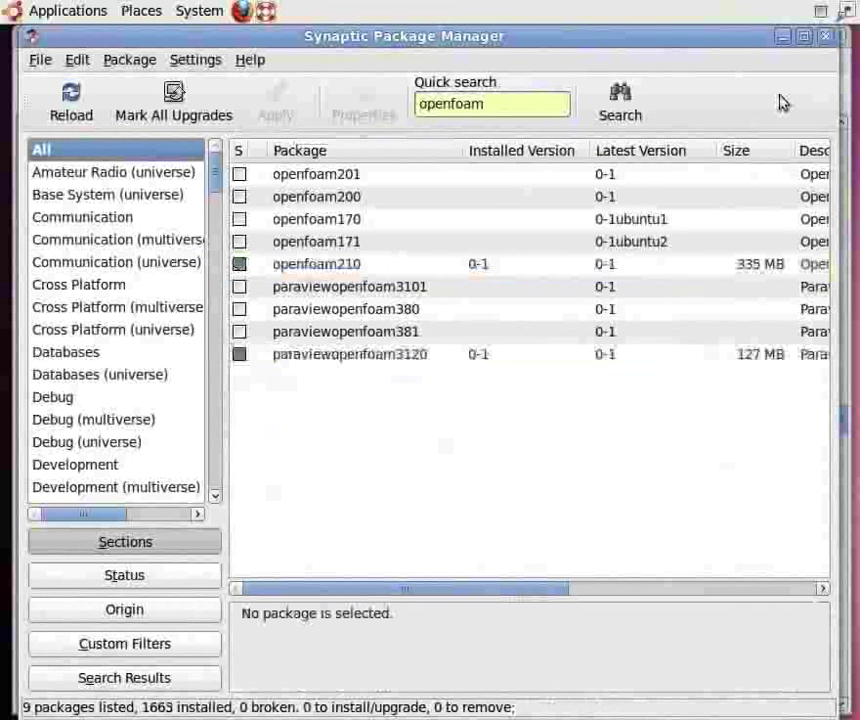
pyautogui.click(783, 38)
# Page forward in openfoam.pdf through the slides on installing and downloading OpenFOAM and Paraview.
pyautogui.press('pagedown')
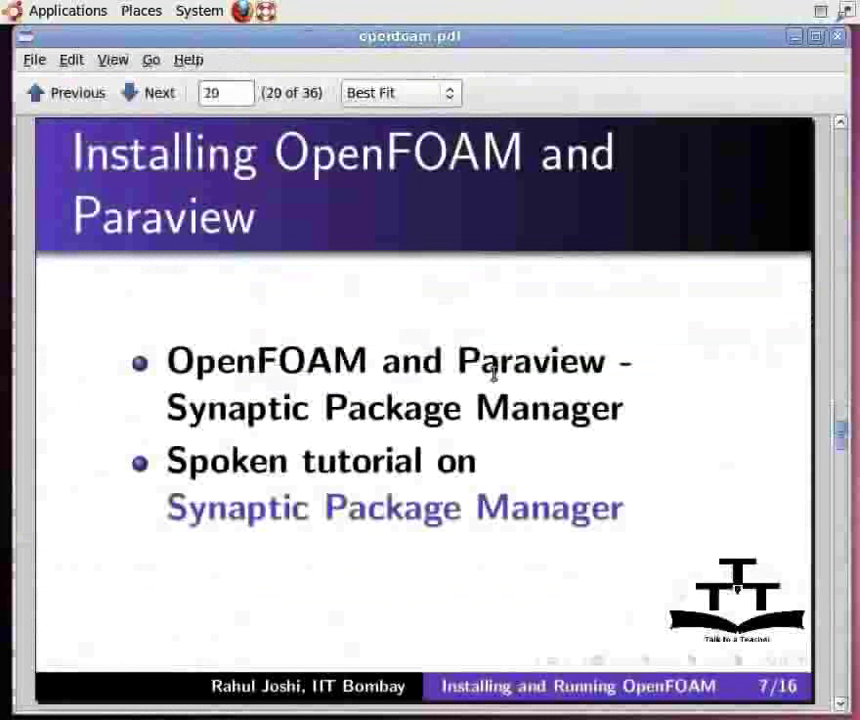
pyautogui.press('pagedown')
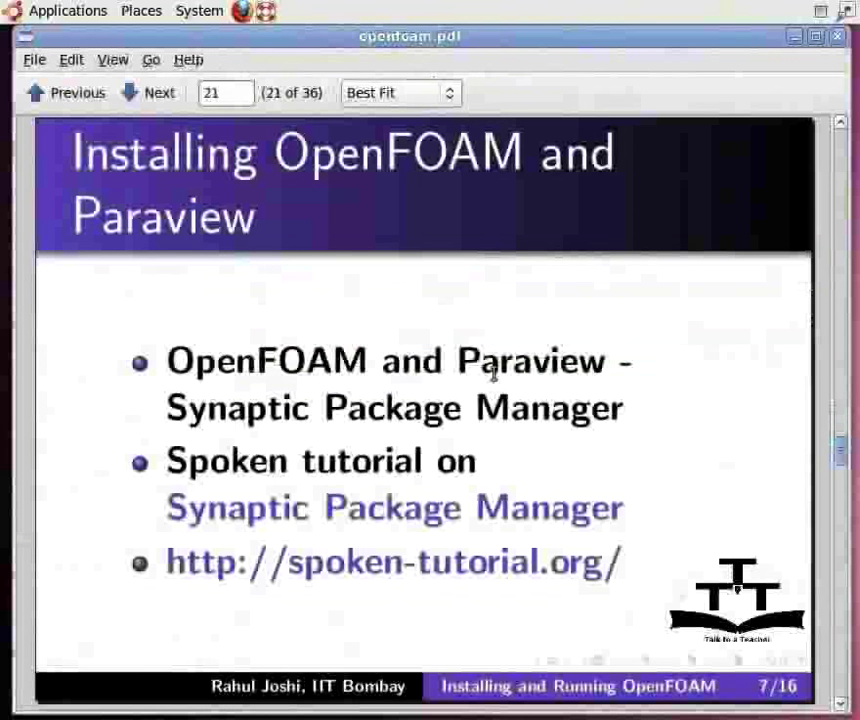
pyautogui.press('pagedown')
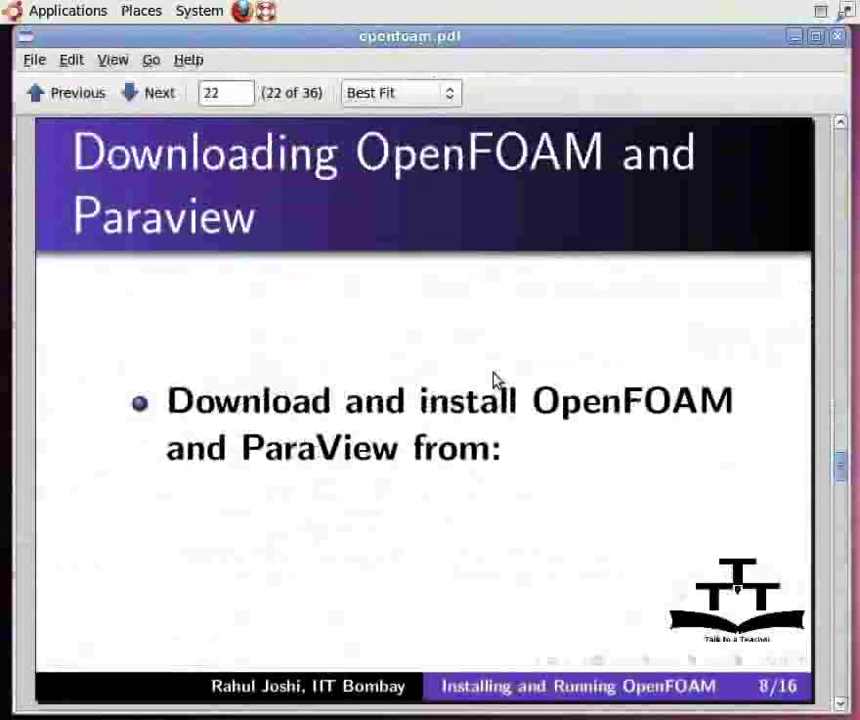
pyautogui.press('pagedown')
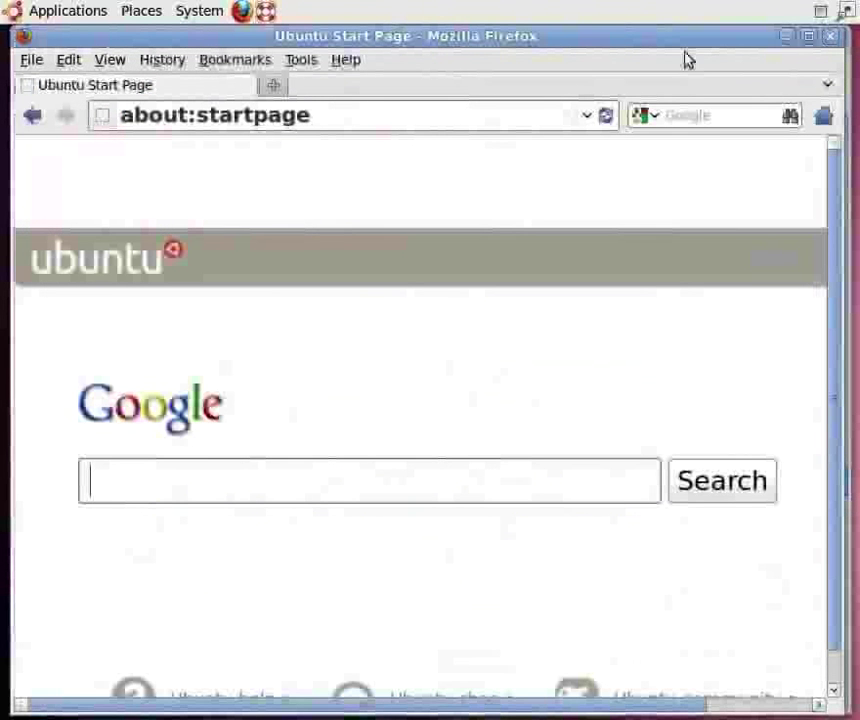
pyautogui.moveTo(383, 117); pyautogui.dragTo(84, 117)
pyautogui.write('ww')
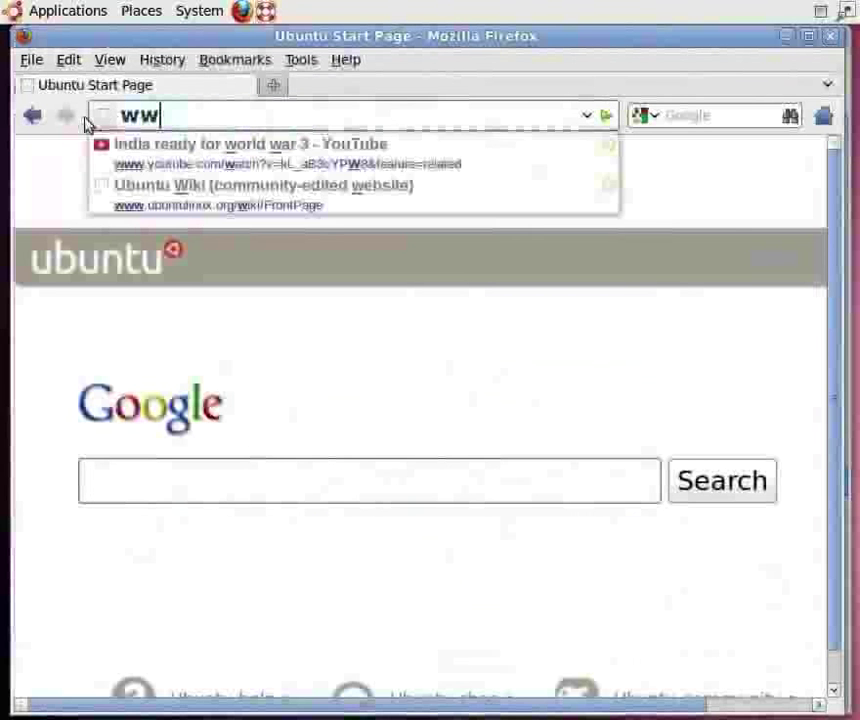
pyautogui.write('w.open')
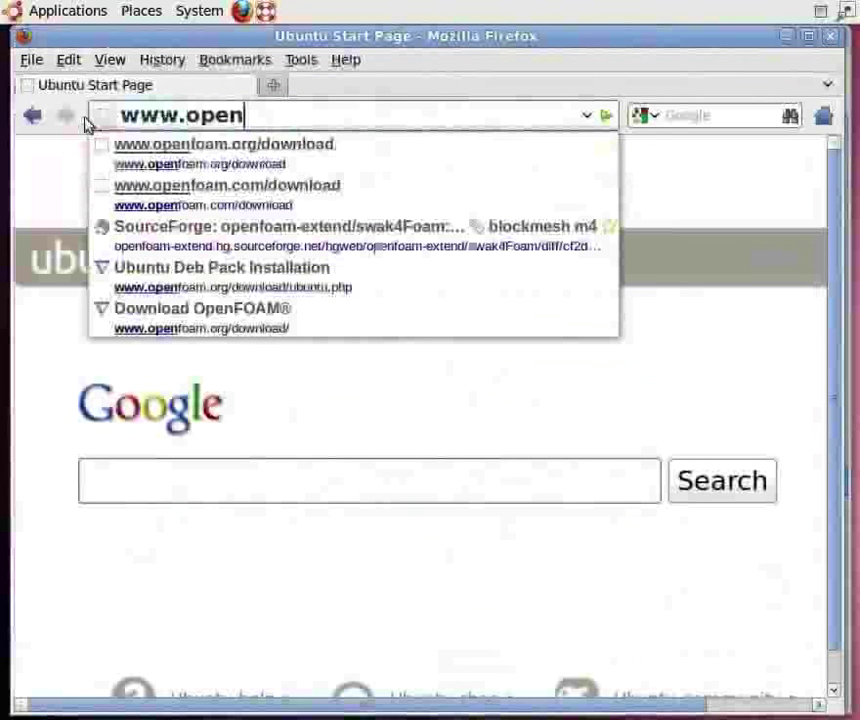
pyautogui.write('foam.com')
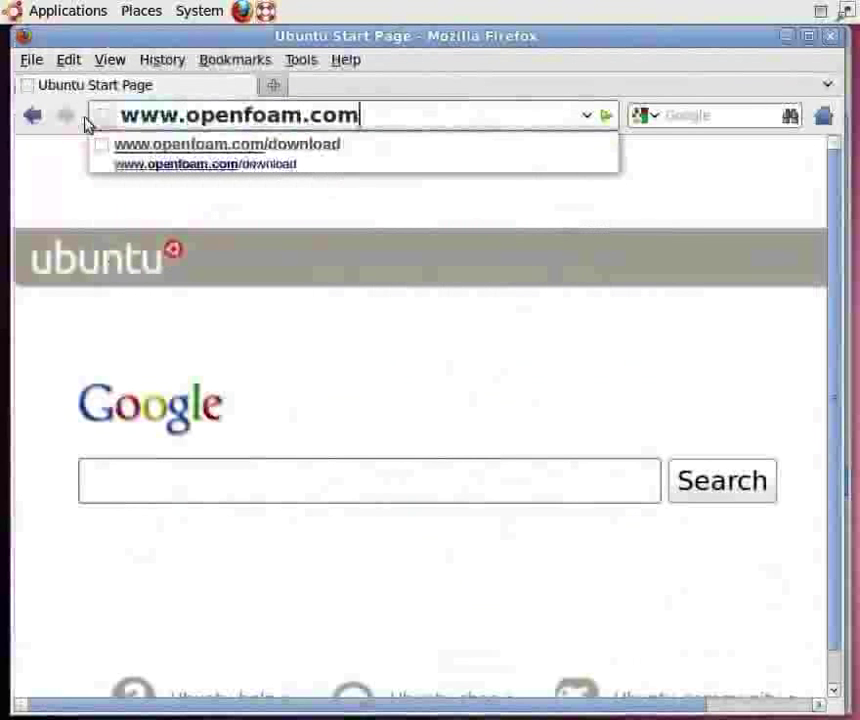
pyautogui.write('/dowm')
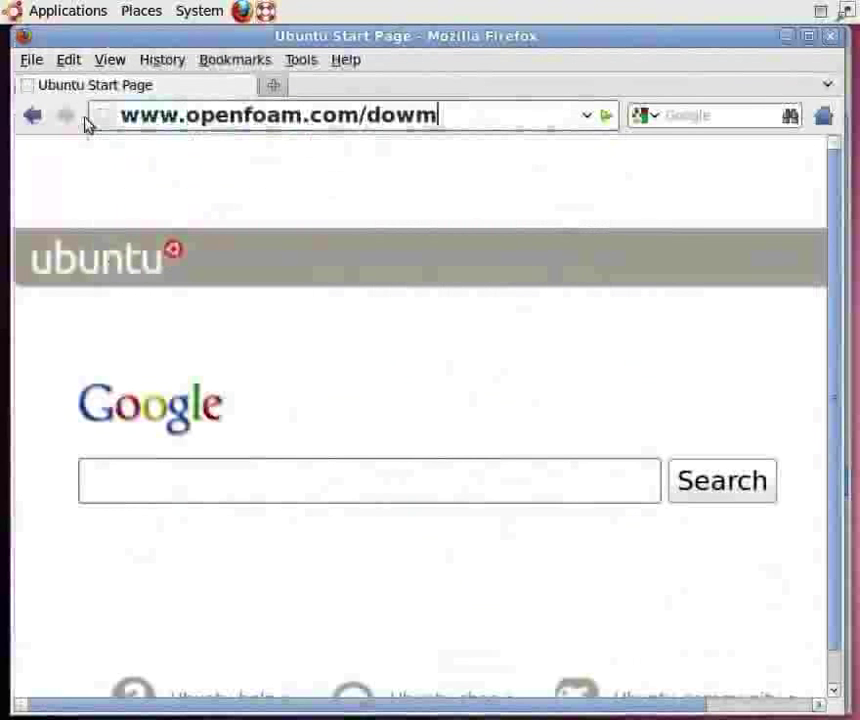
pyautogui.press('BackSpace')
pyautogui.write('nload')
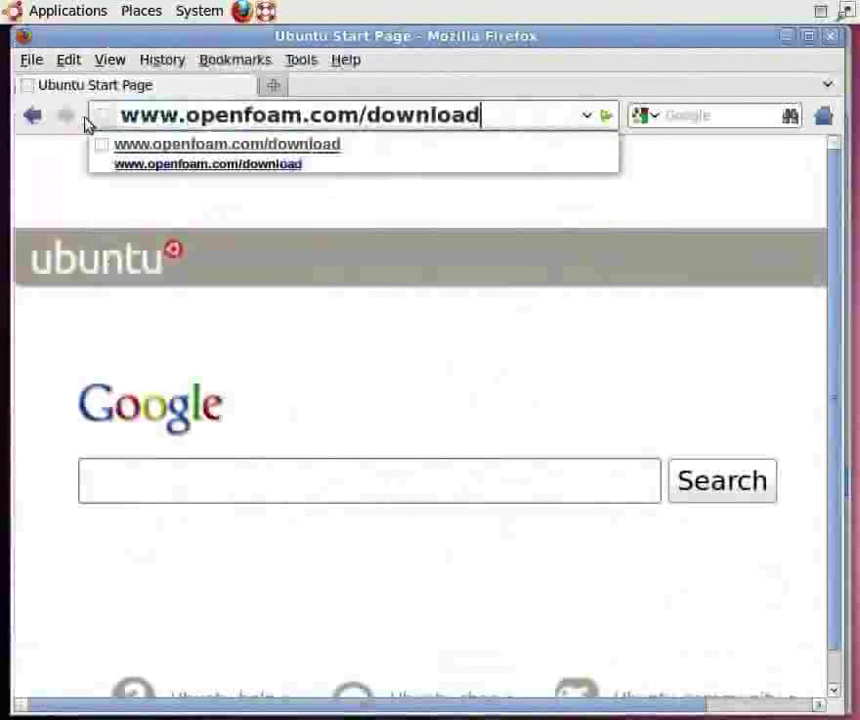
pyautogui.press('Return')
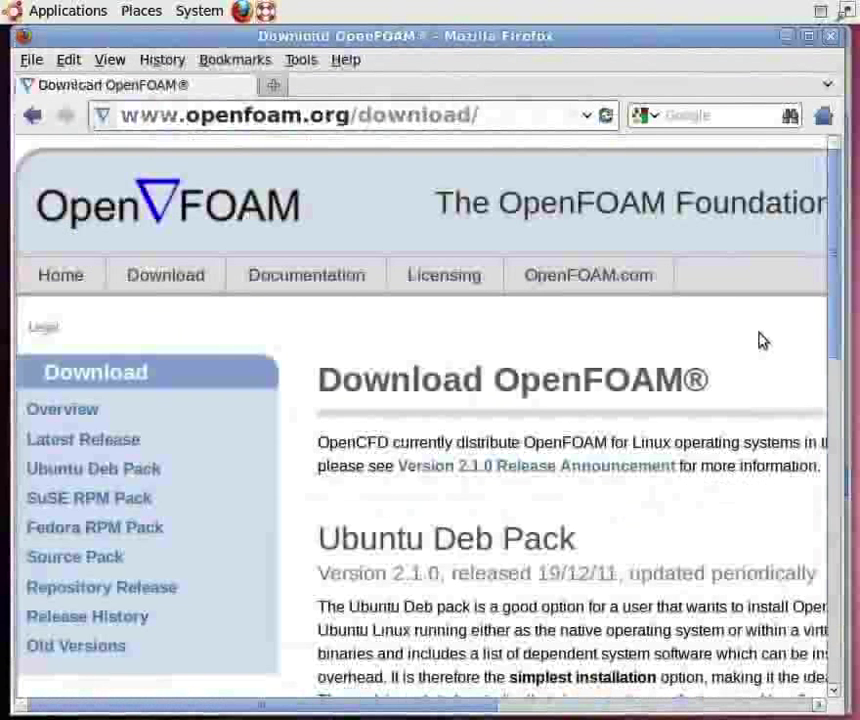
# Open the Ubuntu Deb Pack Installation page from the Ubuntu Deb Pack section of the OpenFOAM download page.
pyautogui.scroll(-1, 762, 340)
pyautogui.scroll(-1, 762, 340)
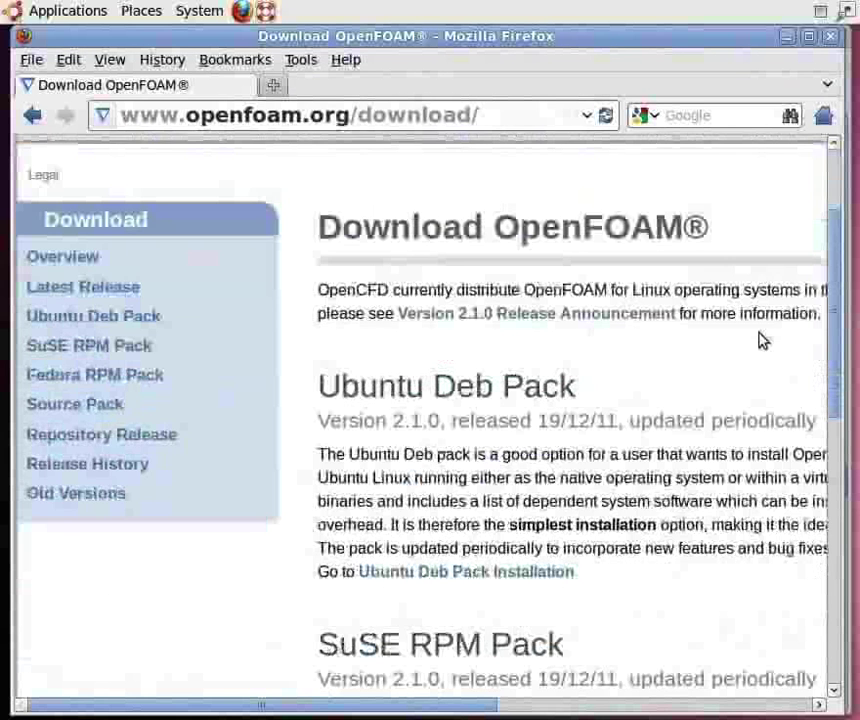
pyautogui.scroll(-1, 762, 340)
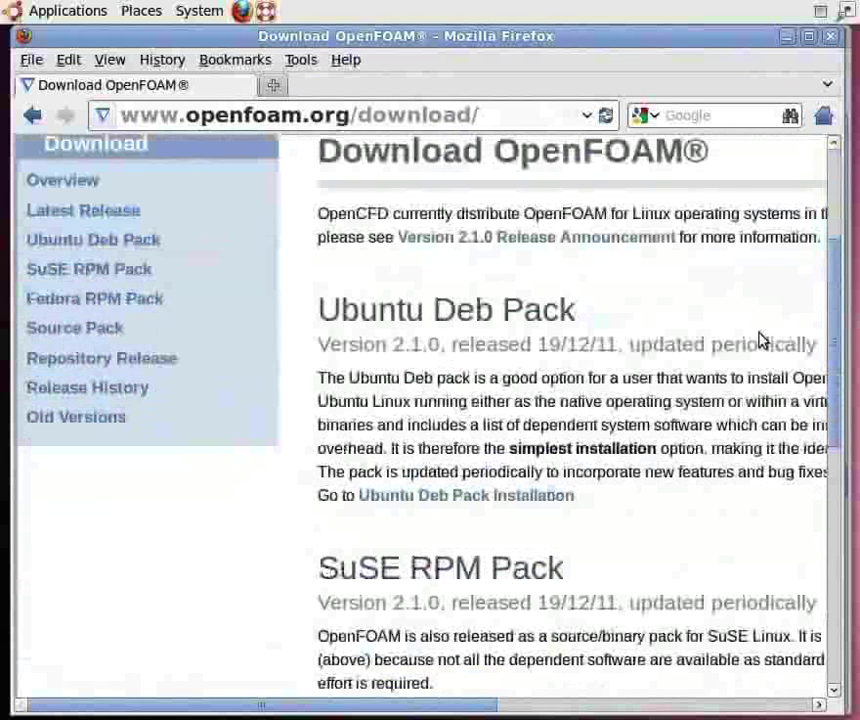
pyautogui.hotkey('ctrl', '+')
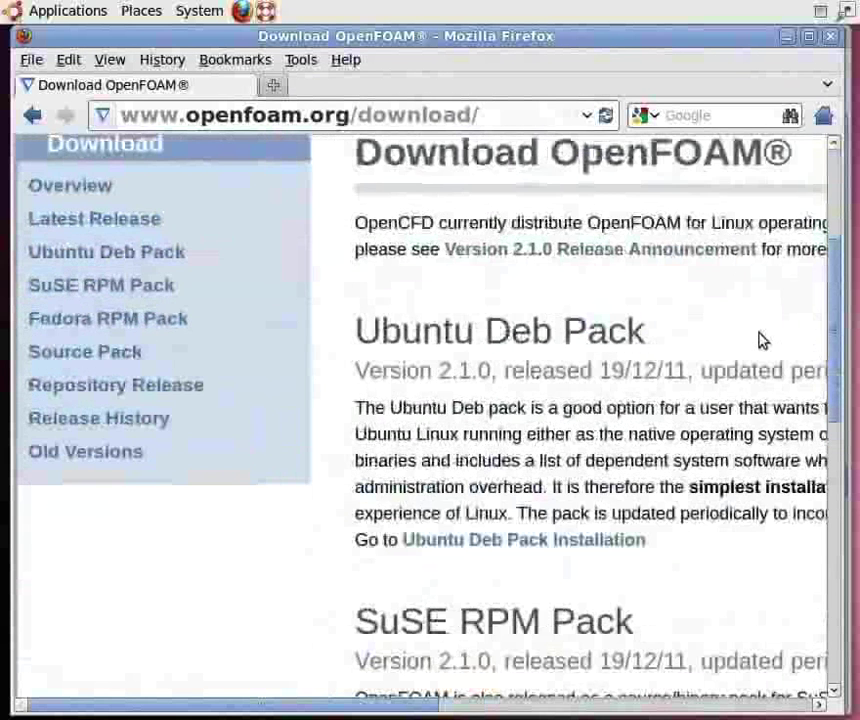
pyautogui.hotkey('ctrl', '+')
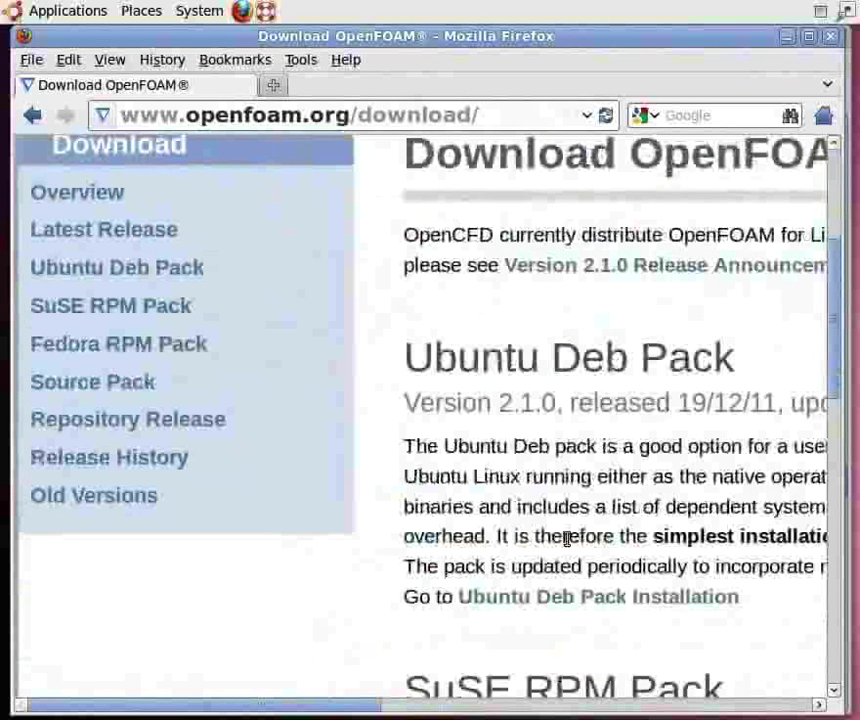
pyautogui.click(606, 600)
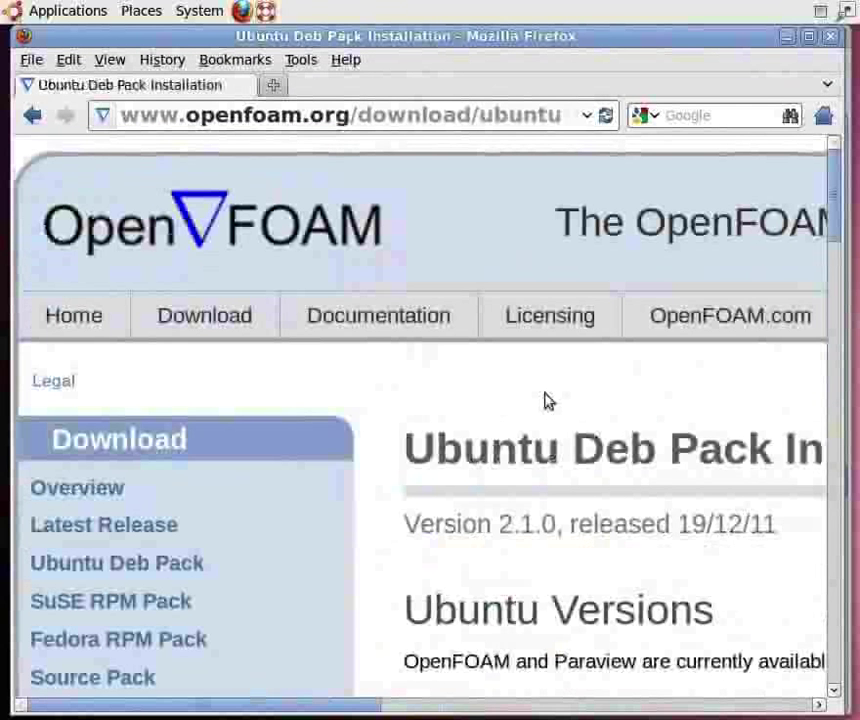
# Review the Installation instructions on the Ubuntu Deb Pack page and look up the Terminal among the Accessories applications.
pyautogui.hotkey('ctrl', '-')
pyautogui.hotkey('ctrl', '-')
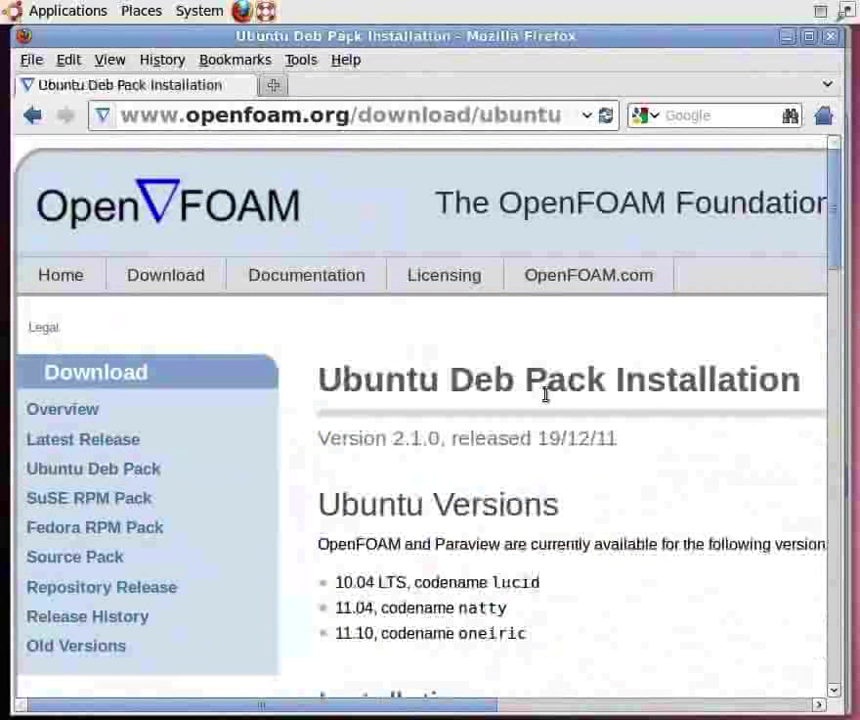
pyautogui.scroll(-6, 545, 395)
pyautogui.scroll(-1, 545, 395)
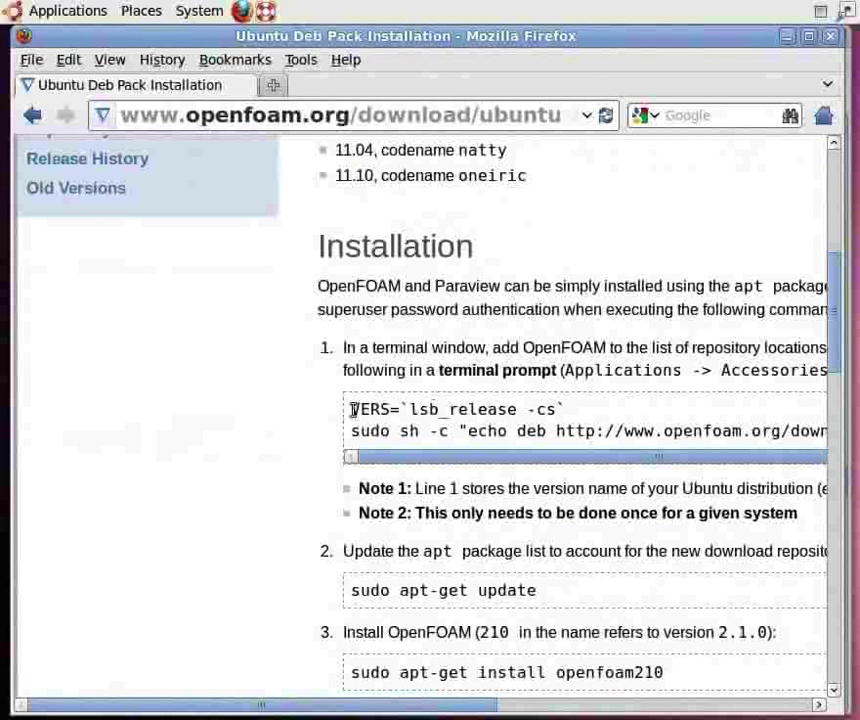
pyautogui.click(78, 14)
pyautogui.moveTo(72, 38)
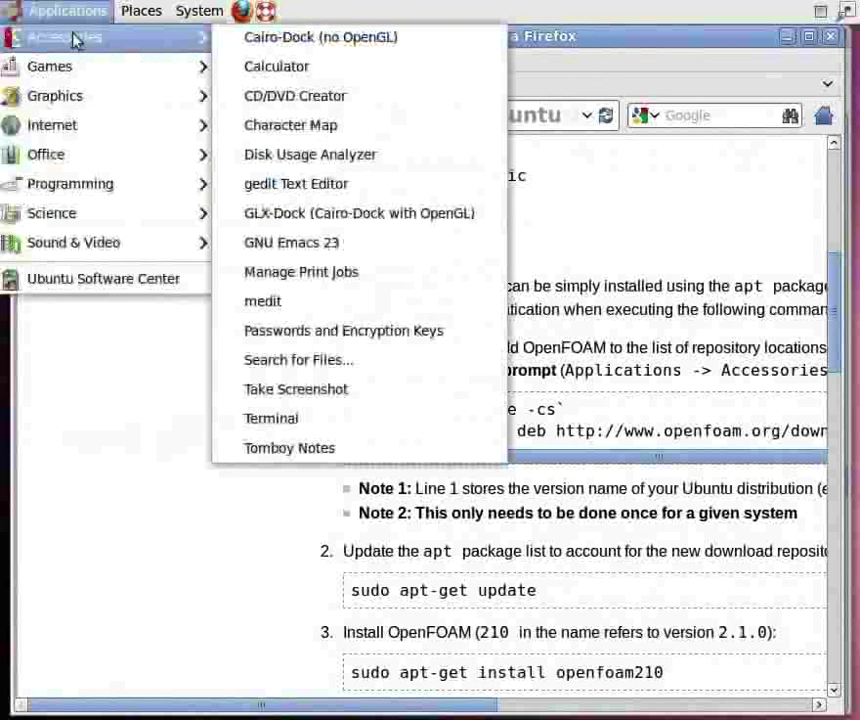
pyautogui.click(681, 119)
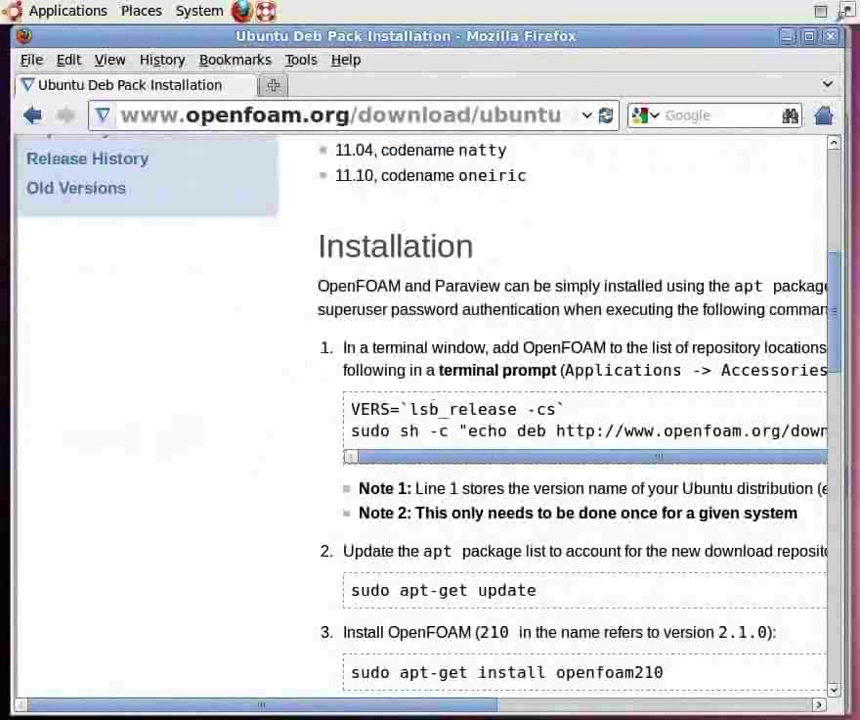
pyautogui.click(795, 37)
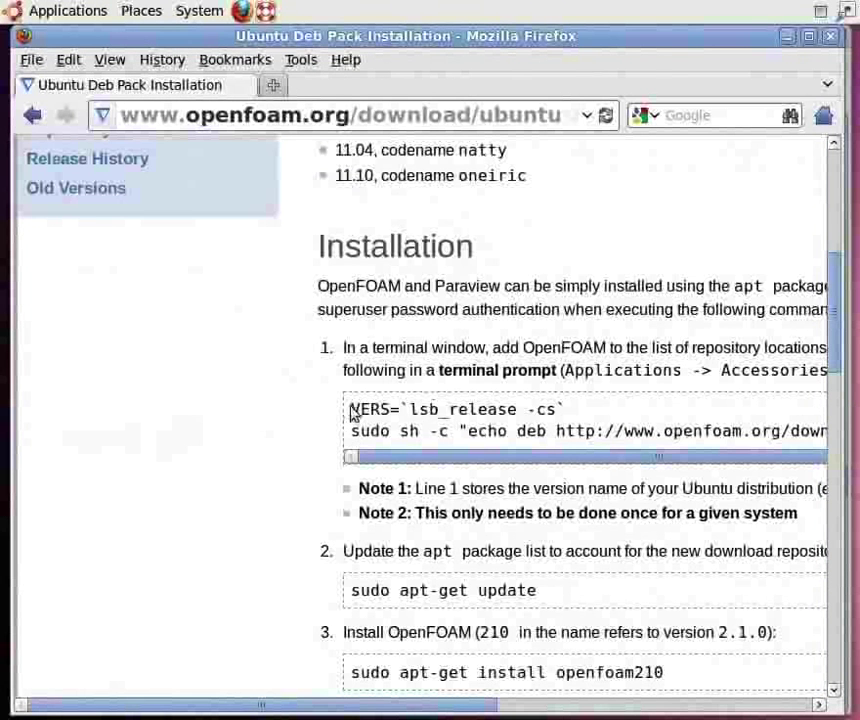
# Copy the command VERS=`lsb_release -cs` from the first installation instruction and paste it at the terminal prompt.
pyautogui.moveTo(352, 414); pyautogui.dragTo(572, 420)
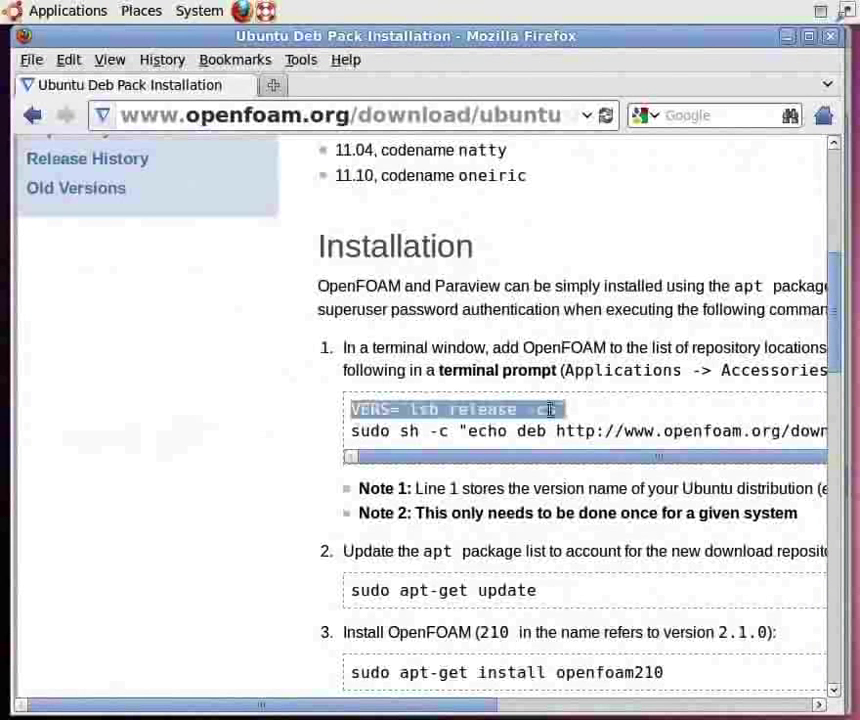
pyautogui.rightClick(552, 412)
pyautogui.click(567, 425)
pyautogui.hotkey('alt', 'Tab')
pyautogui.rightClick(454, 243)
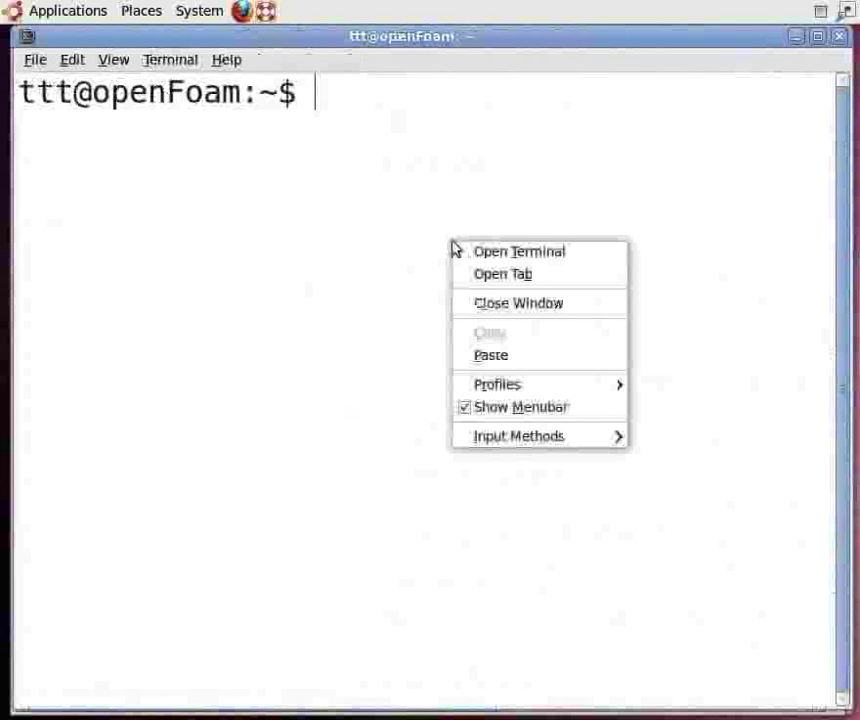
pyautogui.click(507, 358)
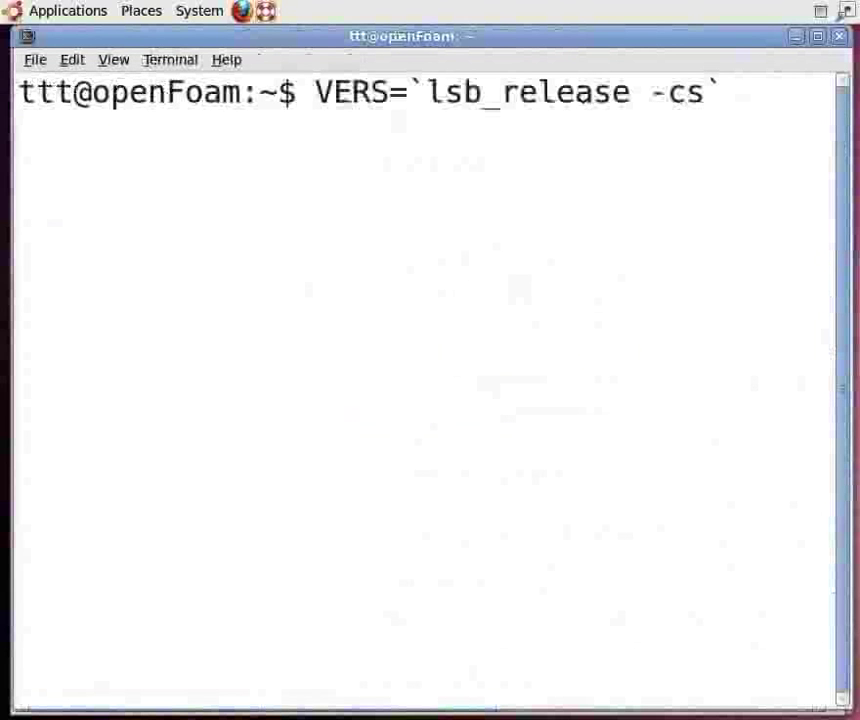
# Check the supported Ubuntu versions and their codenames on the installation page and return to the terminal.
pyautogui.hotkey('alt', 'Tab')
pyautogui.scroll(4, 275, 534)
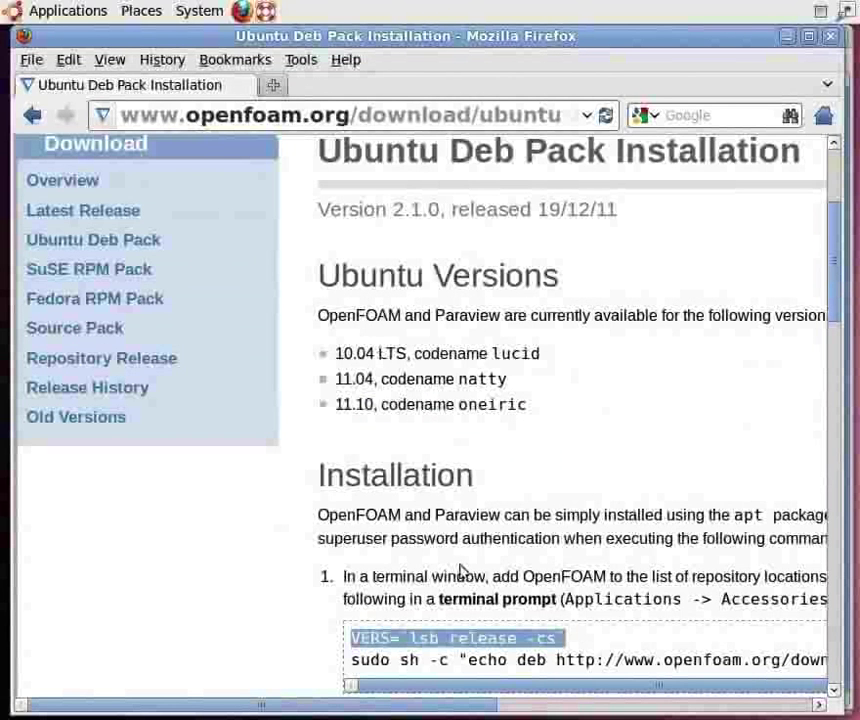
pyautogui.hotkey('alt', 'Tab')
pyautogui.middleClick(447, 499)
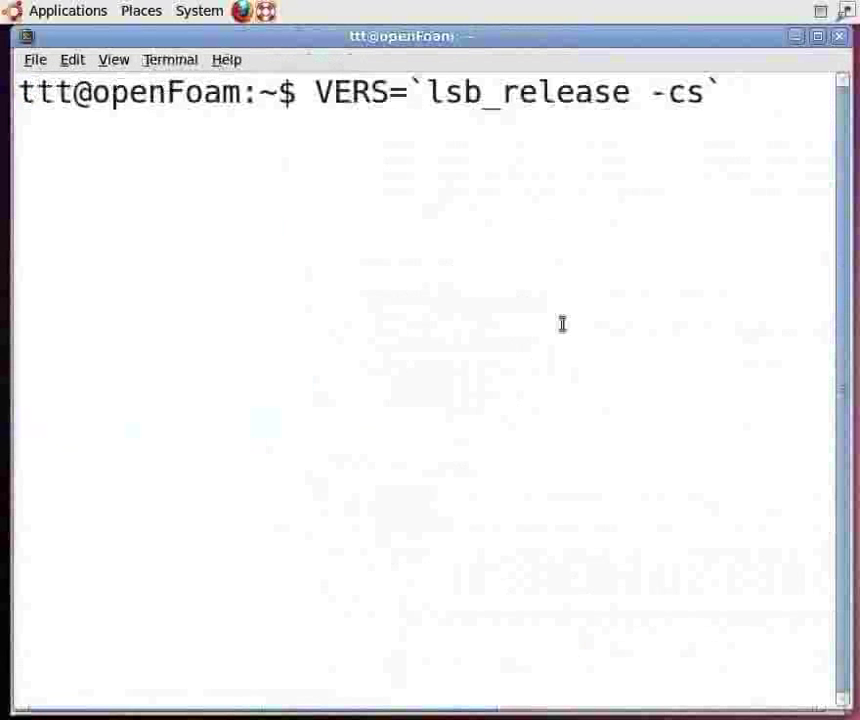
# Replace `lsb_release -cs` with lucid in the terminal command so that it reads VERS=lucid.
pyautogui.press('BackSpace')
pyautogui.press('BackSpace')
pyautogui.press('BackSpace')
pyautogui.press('BackSpace')
pyautogui.press('BackSpace')
pyautogui.press('BackSpace')
pyautogui.press('BackSpace')
pyautogui.press('BackSpace')
pyautogui.press('BackSpace')
pyautogui.press('BackSpace')
pyautogui.press('BackSpace')
pyautogui.press('BackSpace')
pyautogui.press('BackSpace')
pyautogui.press('BackSpace')
pyautogui.press('BackSpace')
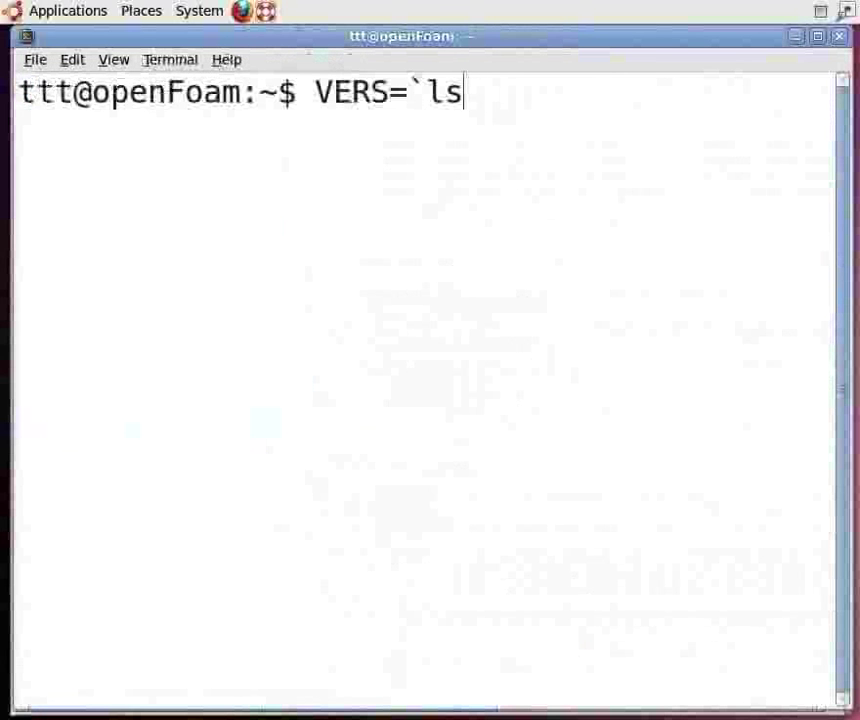
pyautogui.press('BackSpace')
pyautogui.press('BackSpace')
pyautogui.press('BackSpace')
pyautogui.write('lucid')
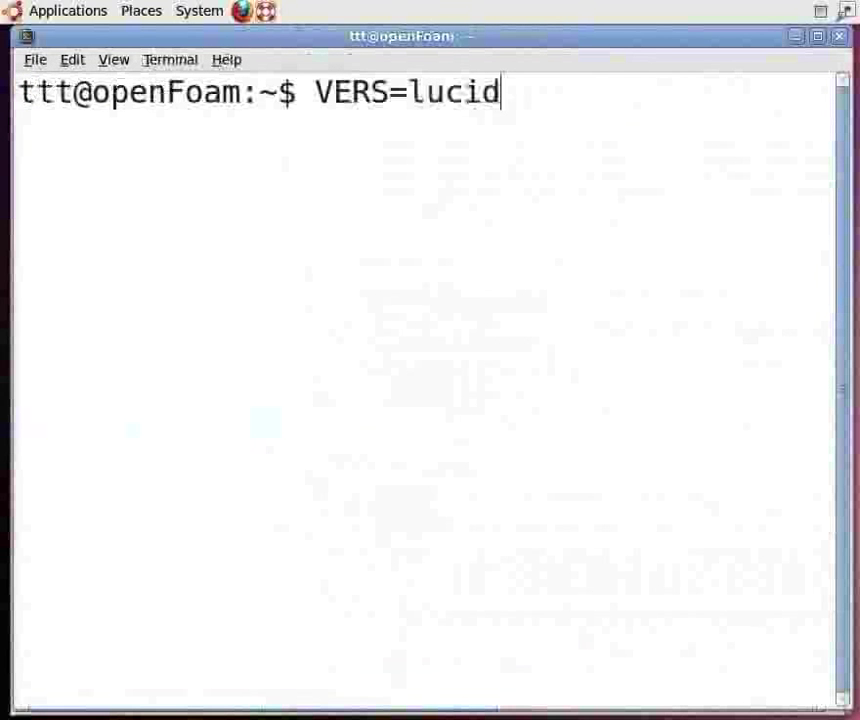
# Run the VERS=lucid command and review the remaining installation commands on the Ubuntu Deb Pack page.
pyautogui.press('Return')
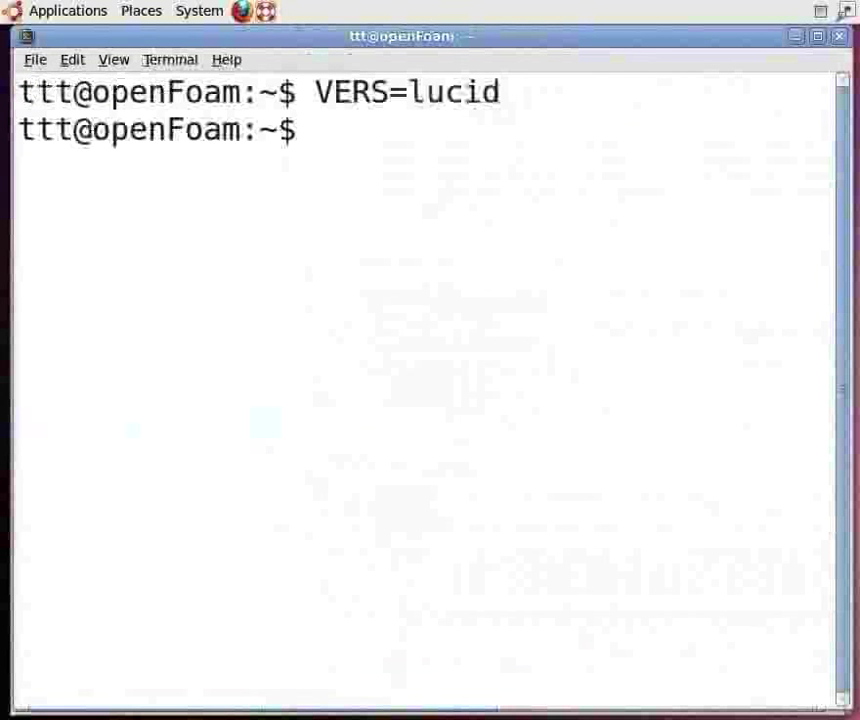
pyautogui.hotkey('alt', 'Tab')
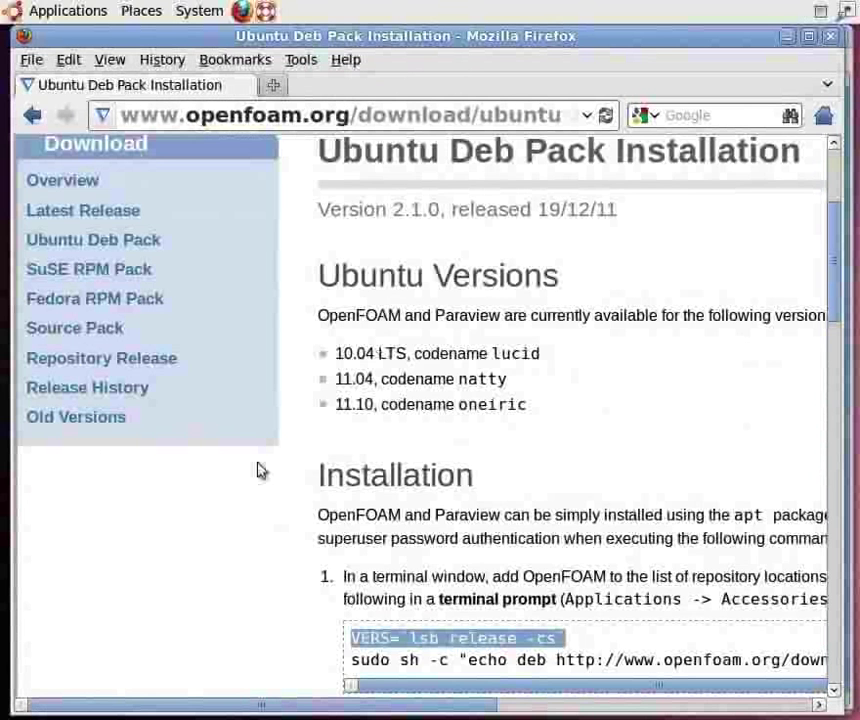
pyautogui.scroll(-4, 257, 470)
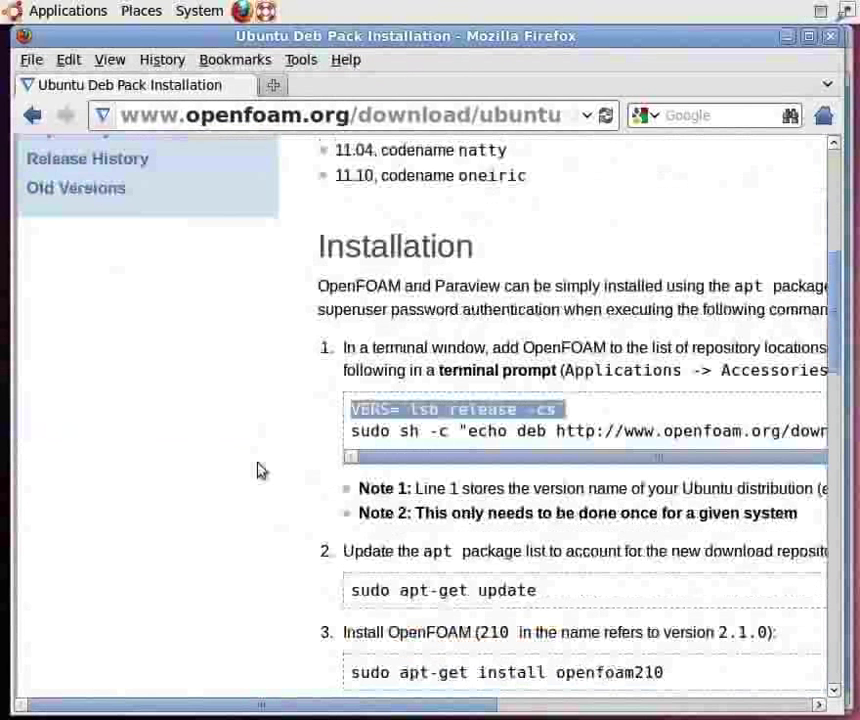
pyautogui.scroll(-3, 257, 470)
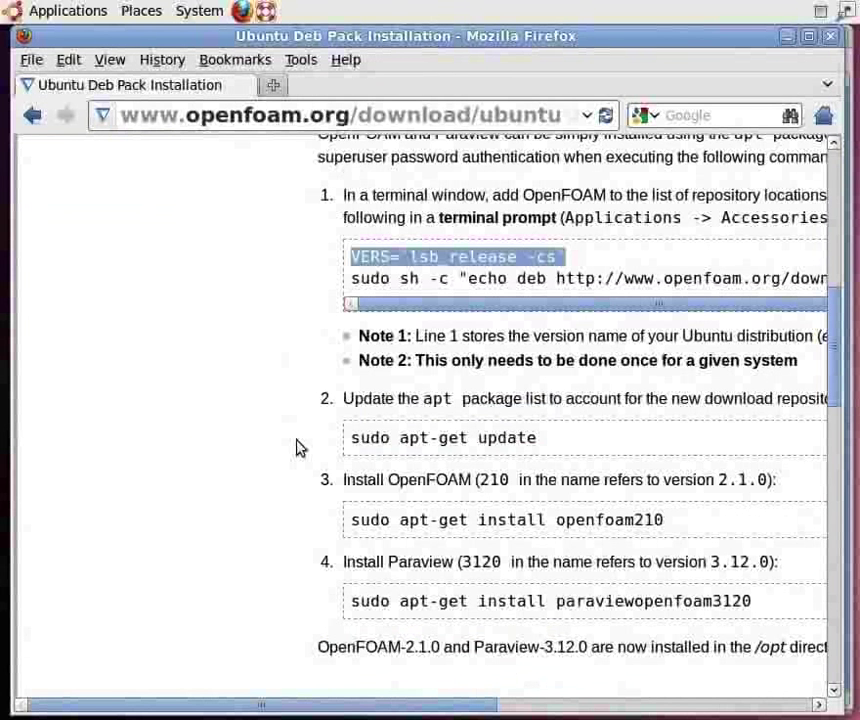
# Open the ~/.bashrc file in gedit from the terminal.
pyautogui.hotkey('alt', 'Tab')
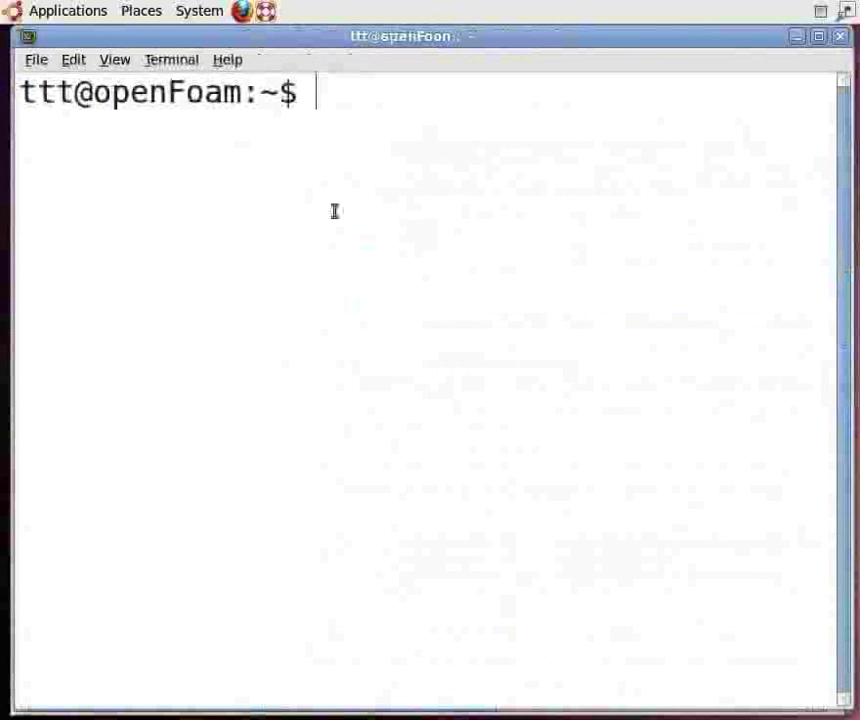
pyautogui.write('gedit ')
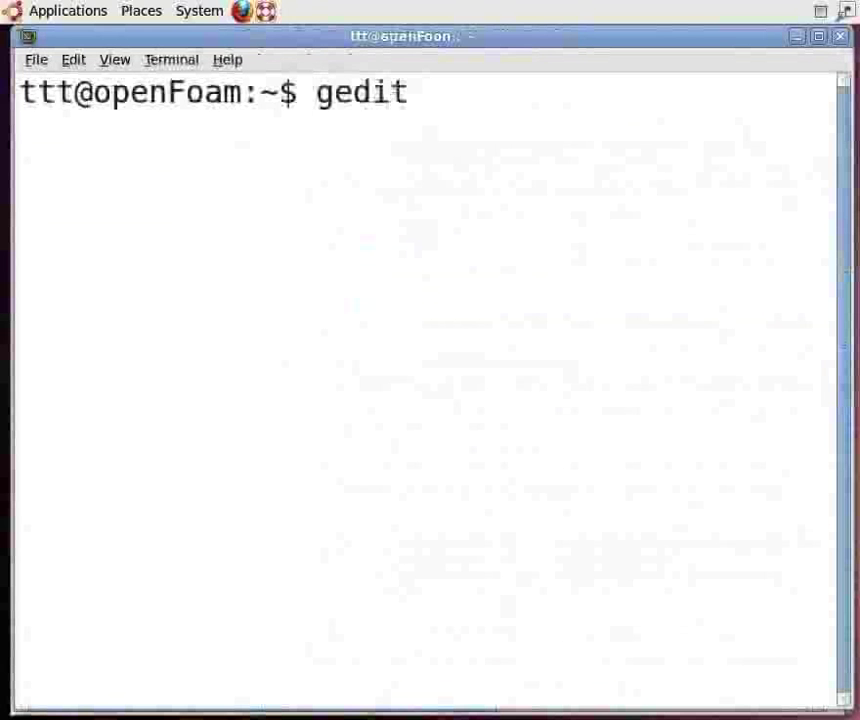
pyautogui.write('~/.bashrc')
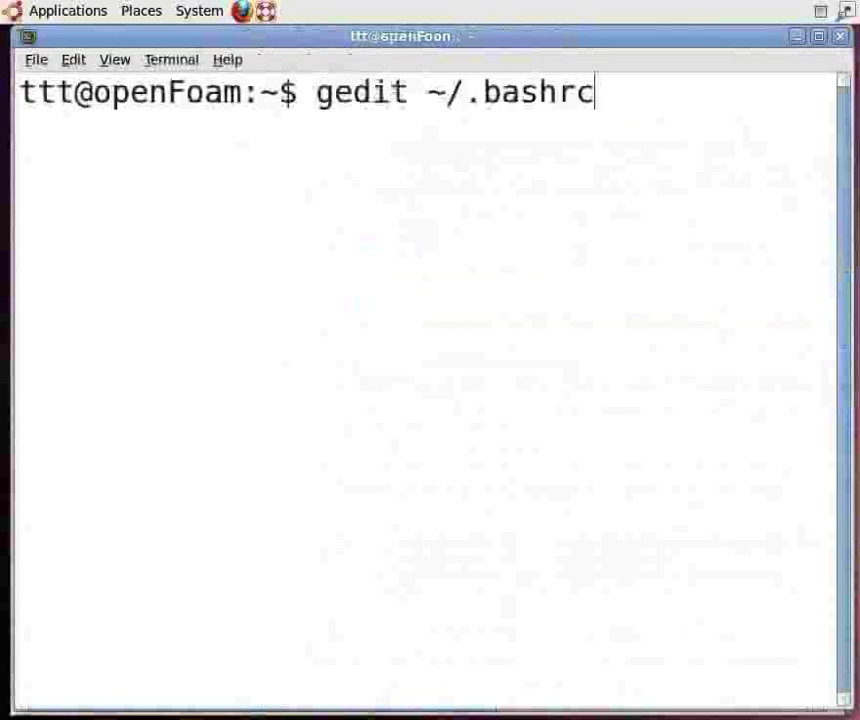
pyautogui.press('Return')
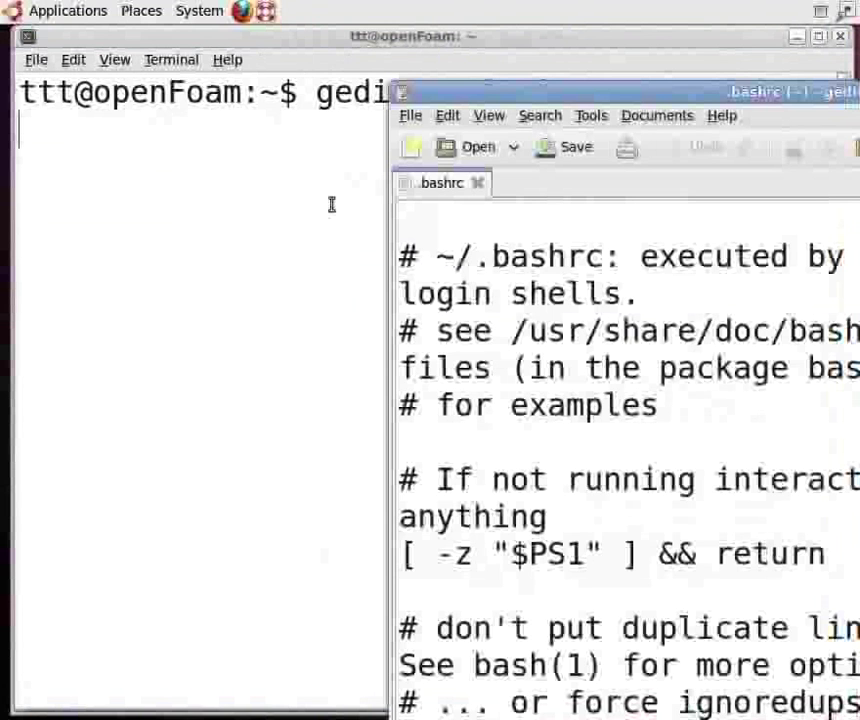
# Reposition the .bashrc editor window so its text is fully in view and go to the end of the file.
pyautogui.moveTo(568, 98); pyautogui.dragTo(347, 40)
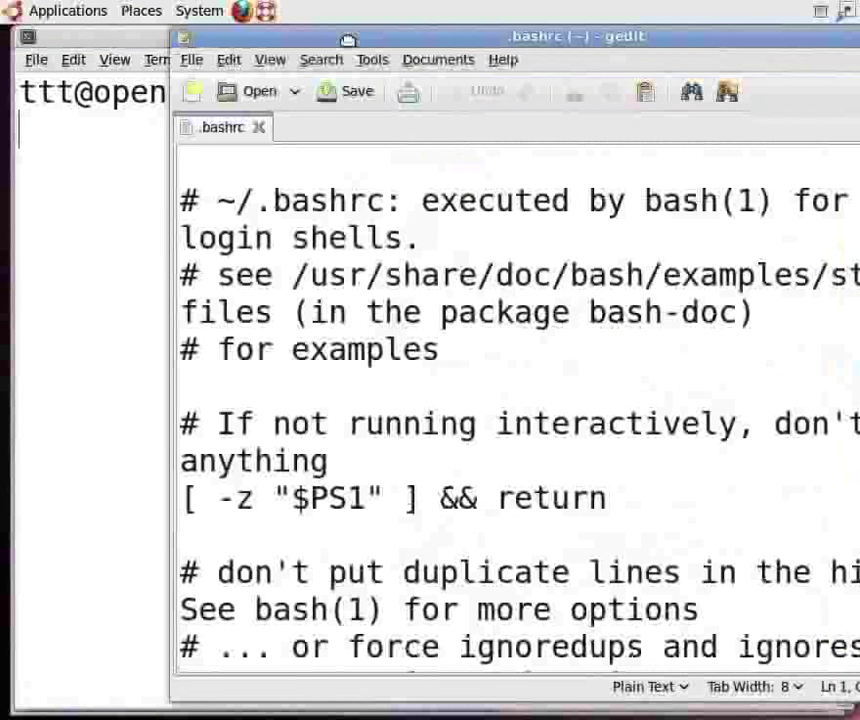
pyautogui.doubleClick(347, 40)
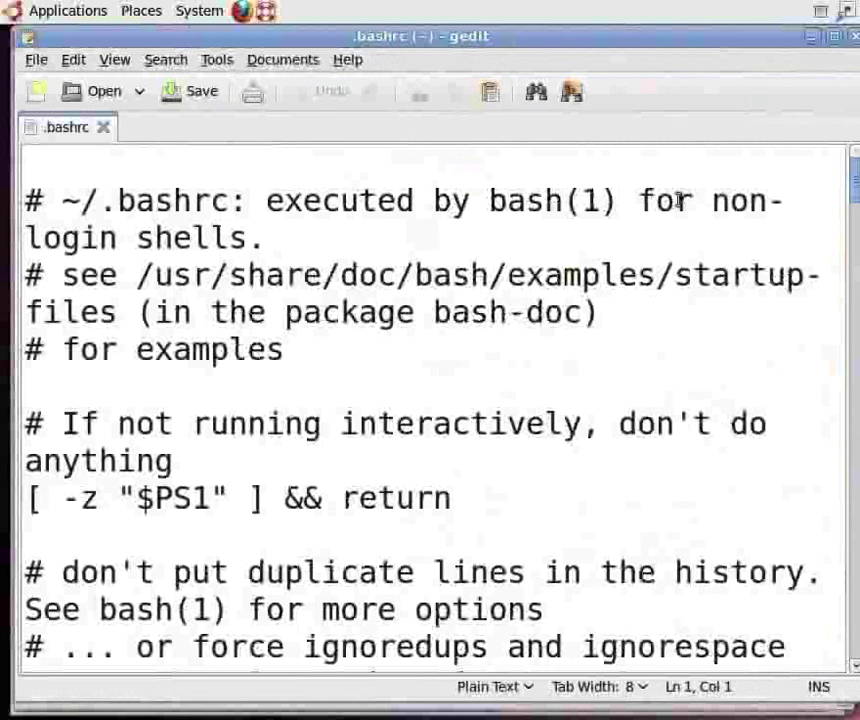
pyautogui.scroll(-3, 790, 205)
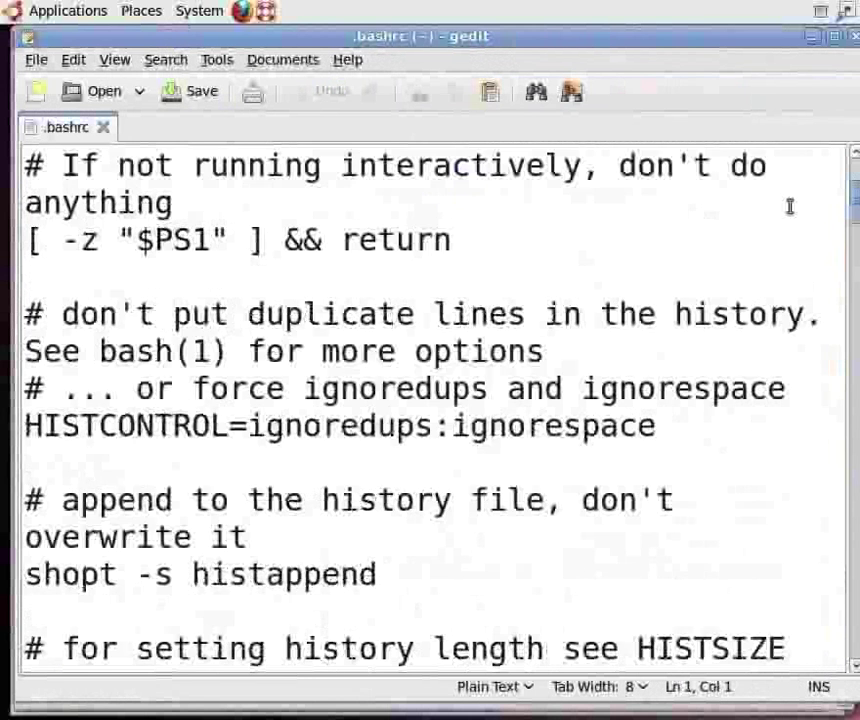
pyautogui.scroll(-5, 790, 205)
pyautogui.scroll(-5, 790, 207)
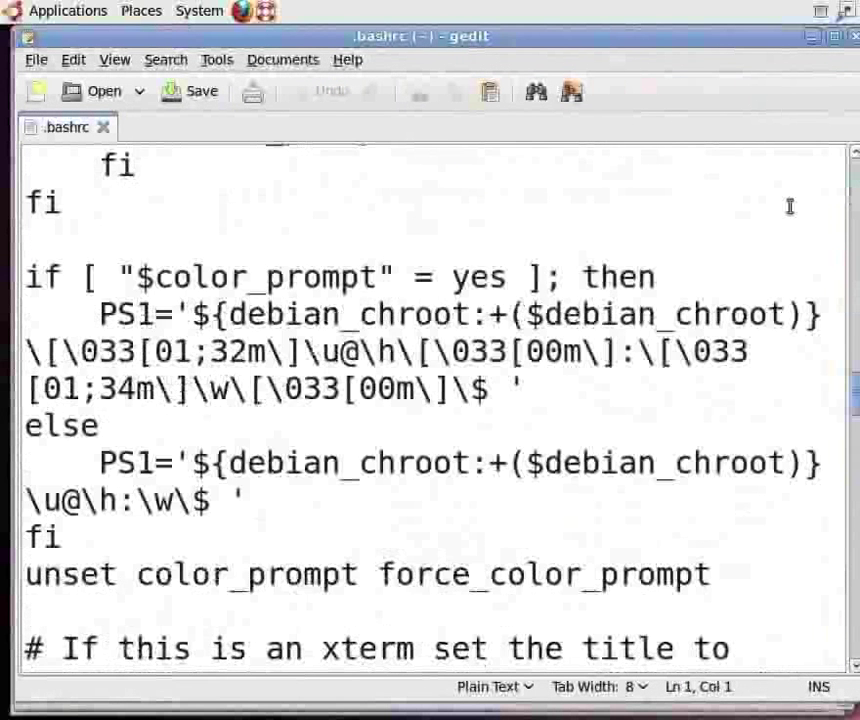
pyautogui.scroll(-8, 790, 207)
pyautogui.scroll(-5, 790, 207)
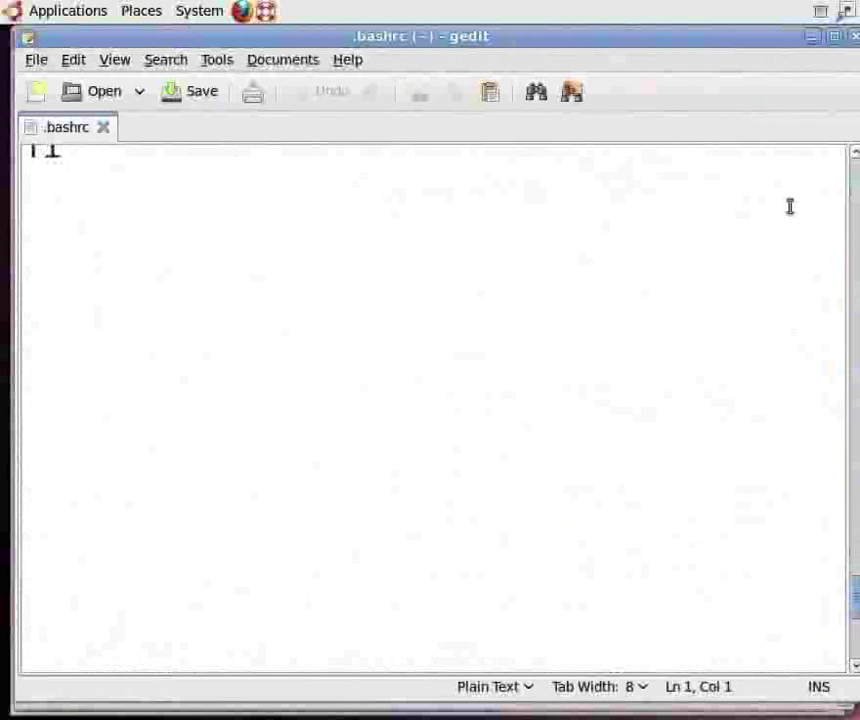
pyautogui.scroll(1, 790, 207)
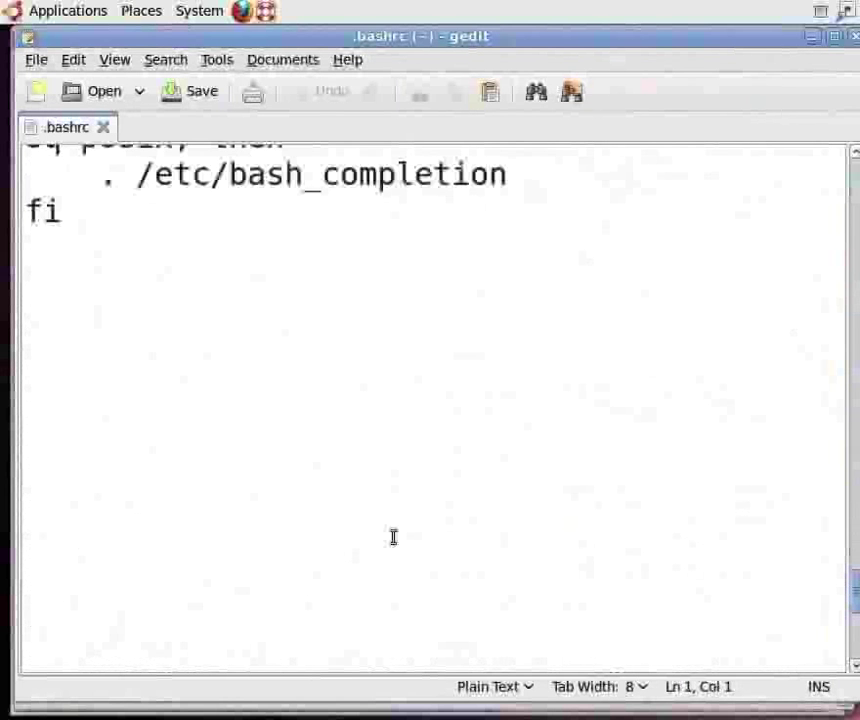
# Copy the line source /opt/openfoam210/etc/bashrc from the User Configuration section of the installation page.
pyautogui.hotkey('alt', 'Tab')
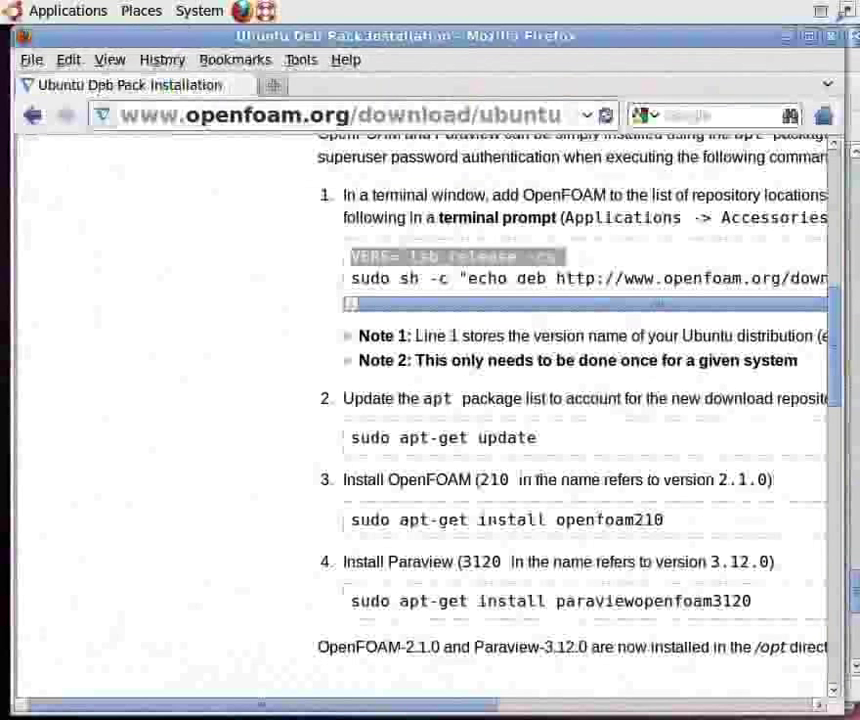
pyautogui.scroll(-3, 193, 444)
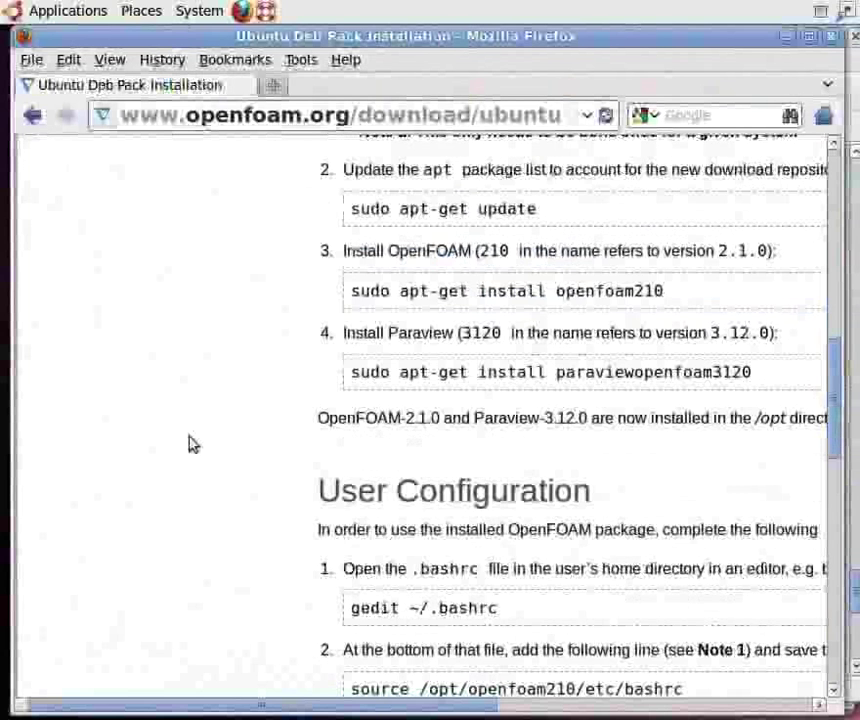
pyautogui.scroll(-2, 193, 444)
pyautogui.scroll(-1, 190, 444)
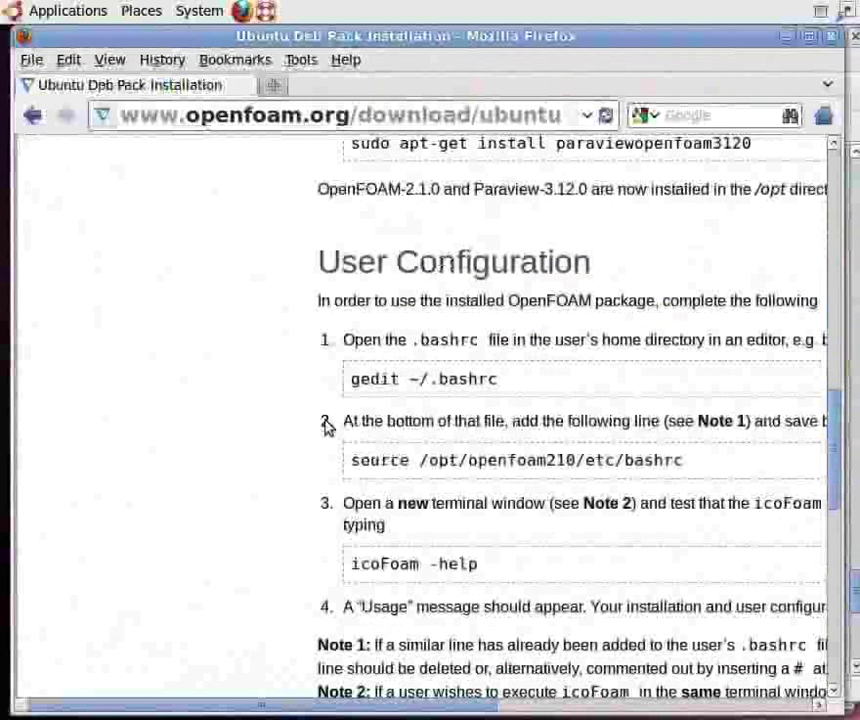
pyautogui.moveTo(355, 465); pyautogui.dragTo(698, 469)
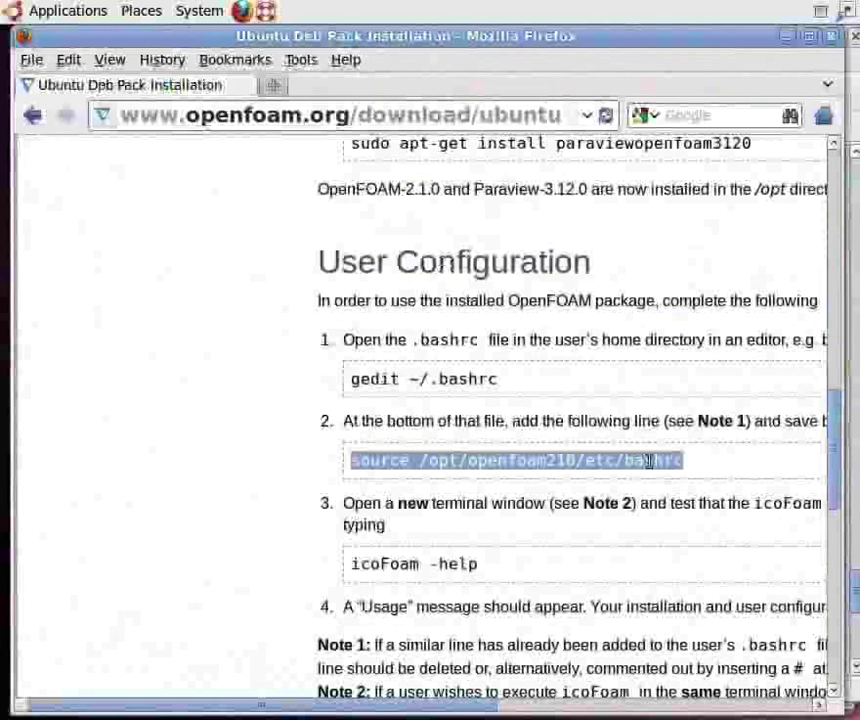
pyautogui.rightClick(654, 462)
pyautogui.click(676, 476)
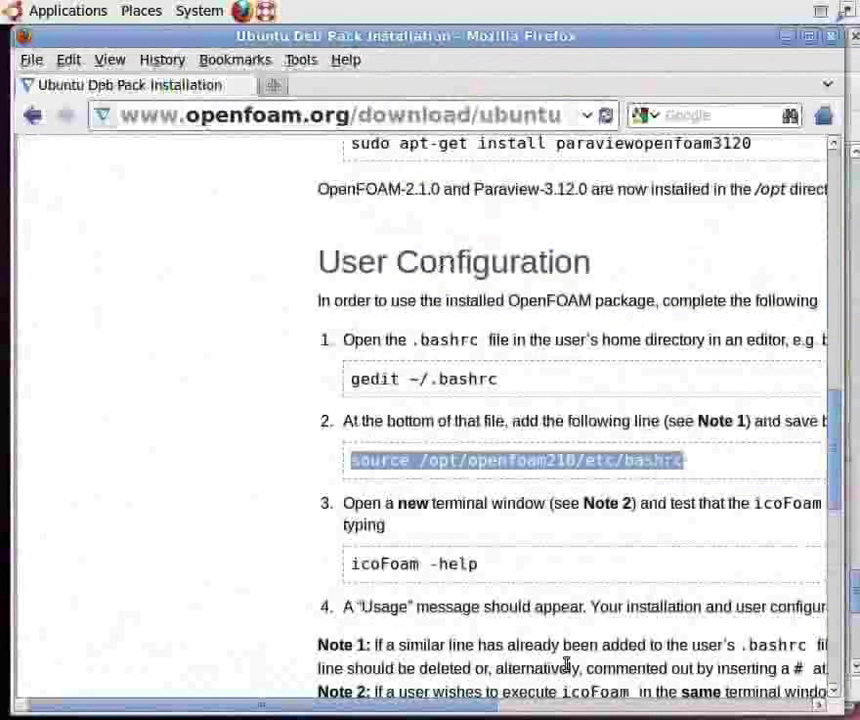
# Paste the copied source line at the end of .bashrc, save the file and close the editor.
pyautogui.hotkey('alt', 'Tab')
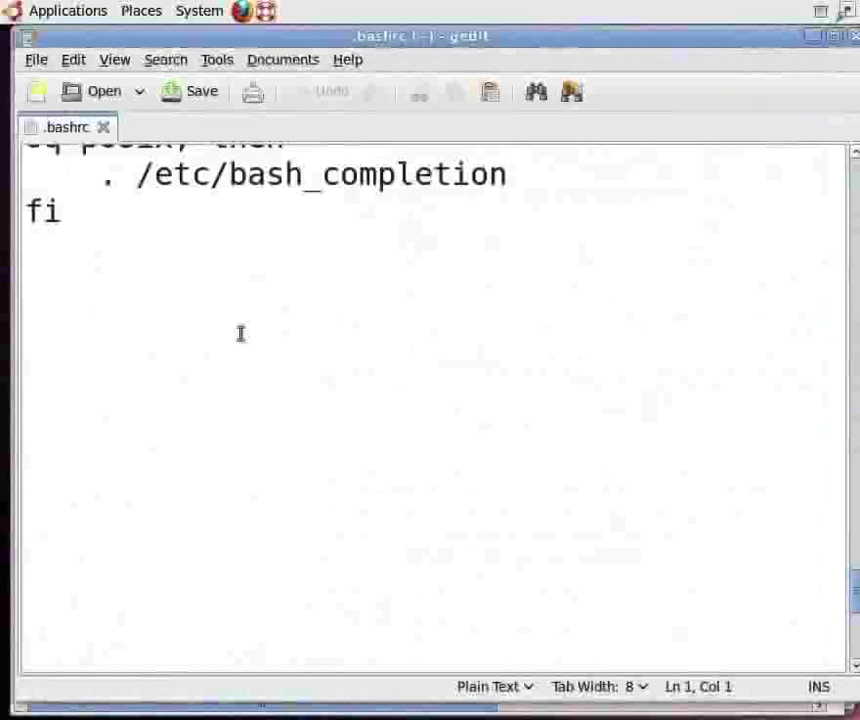
pyautogui.rightClick(240, 336)
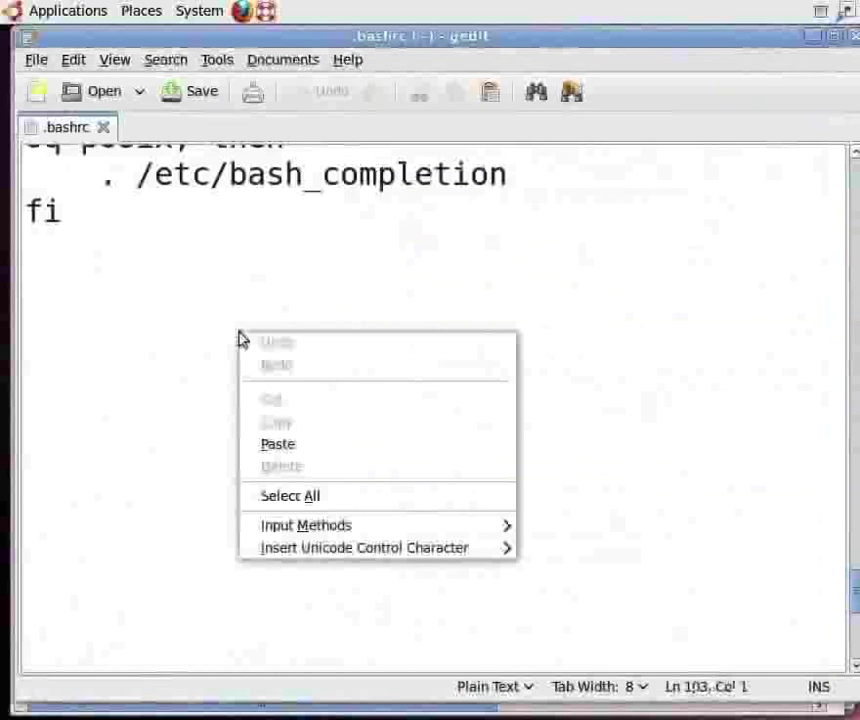
pyautogui.click(284, 443)
pyautogui.click(197, 95)
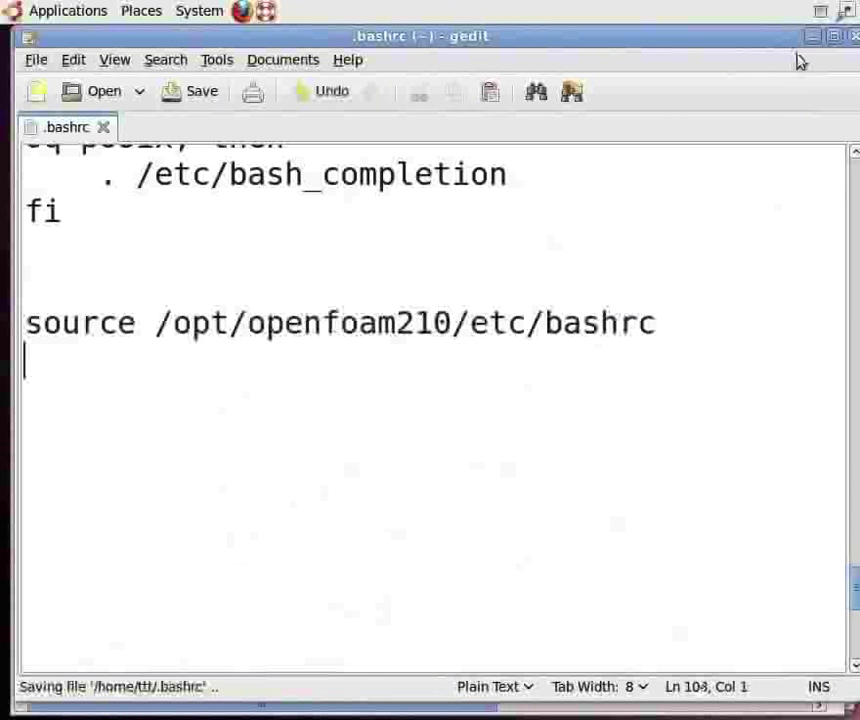
pyautogui.click(852, 38)
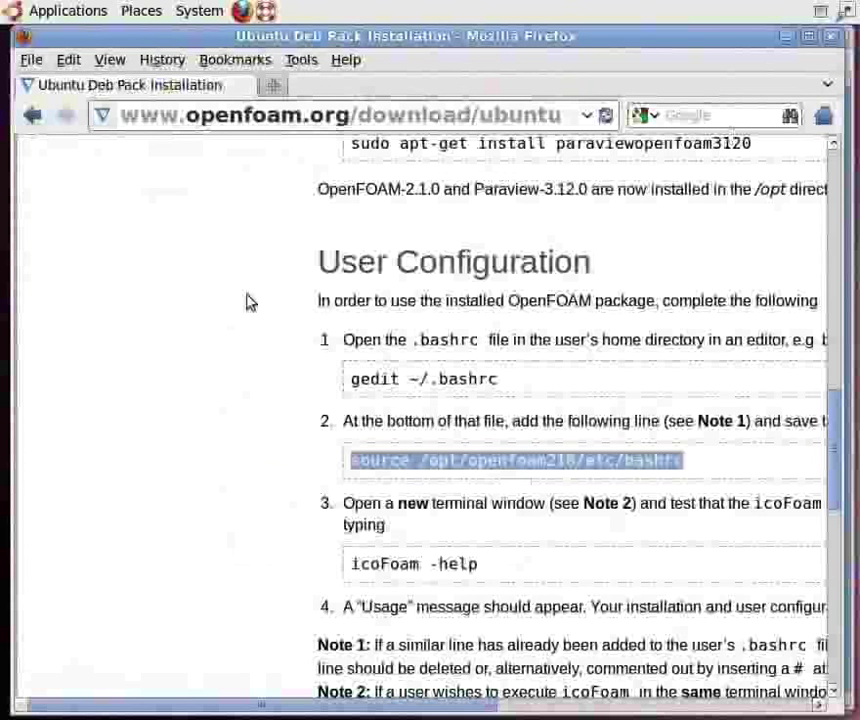
# Open a new terminal window, narrow it to fit the screen and run icoFoam -help to test the OpenFOAM installation.
pyautogui.hotkey('ctrl', 'alt', 't')
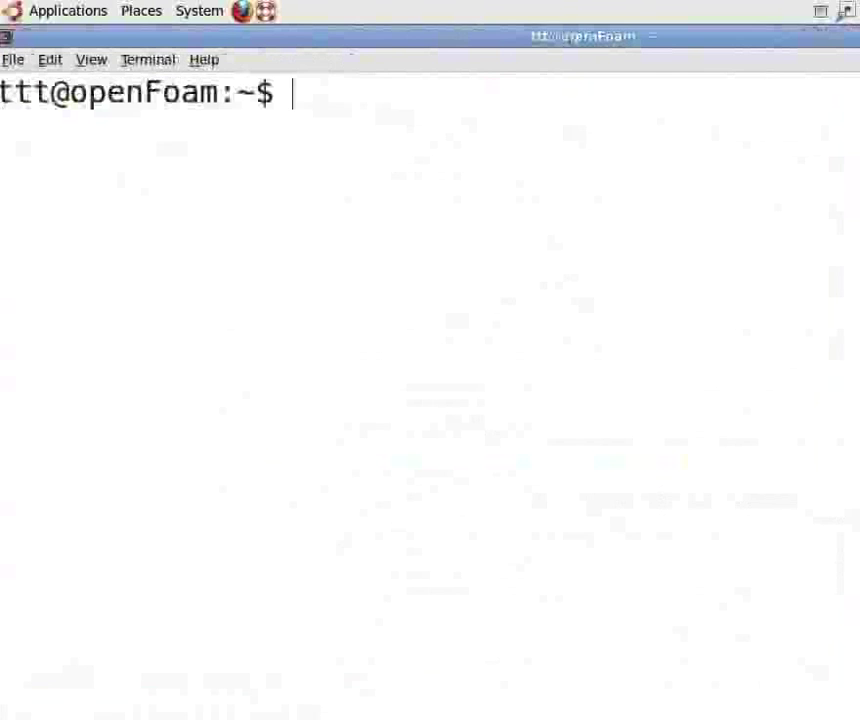
pyautogui.moveTo(858, 30); pyautogui.dragTo(830, 45)
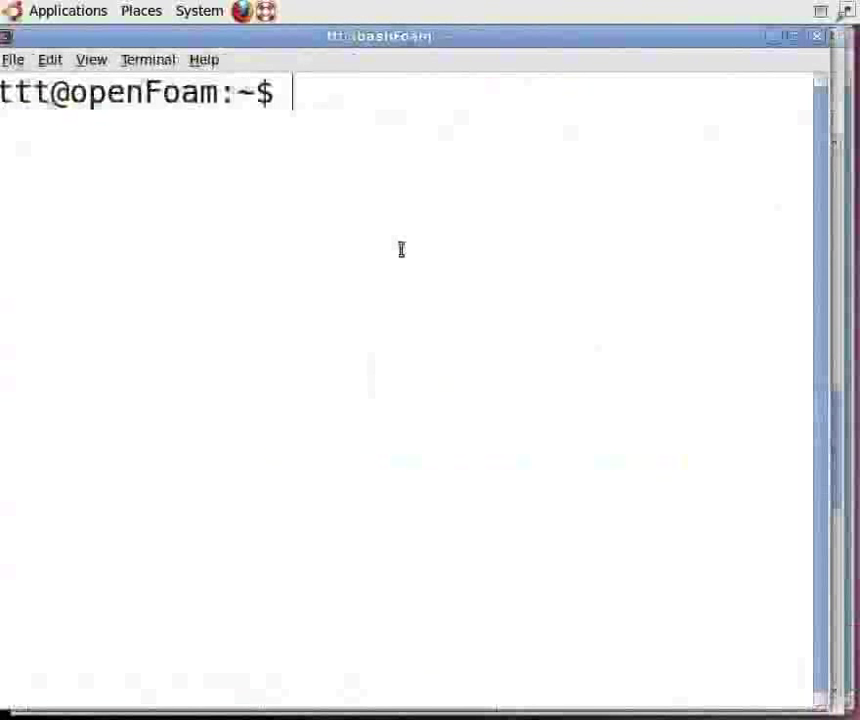
pyautogui.write('ic')
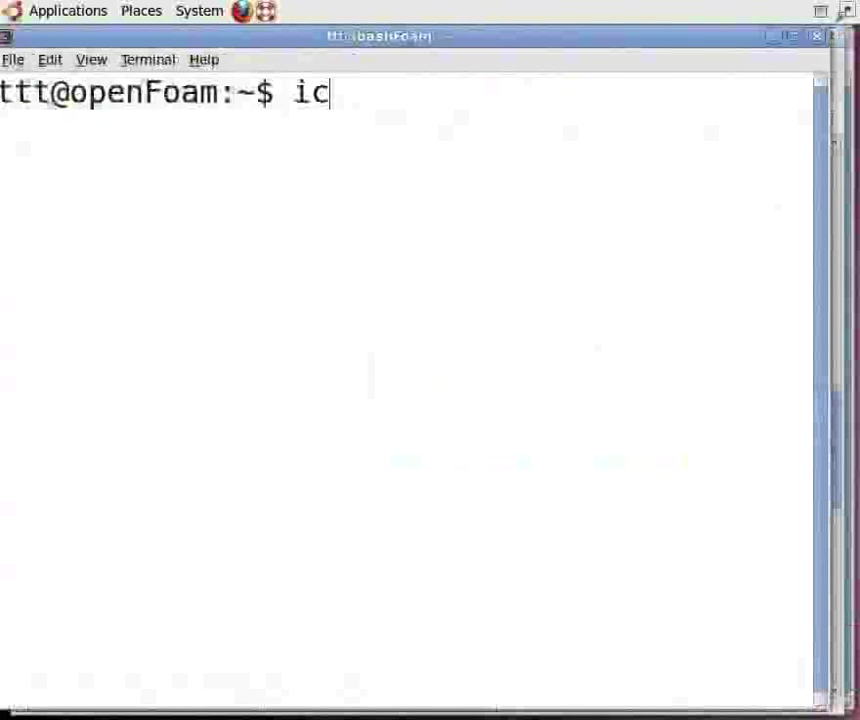
pyautogui.write('oF')
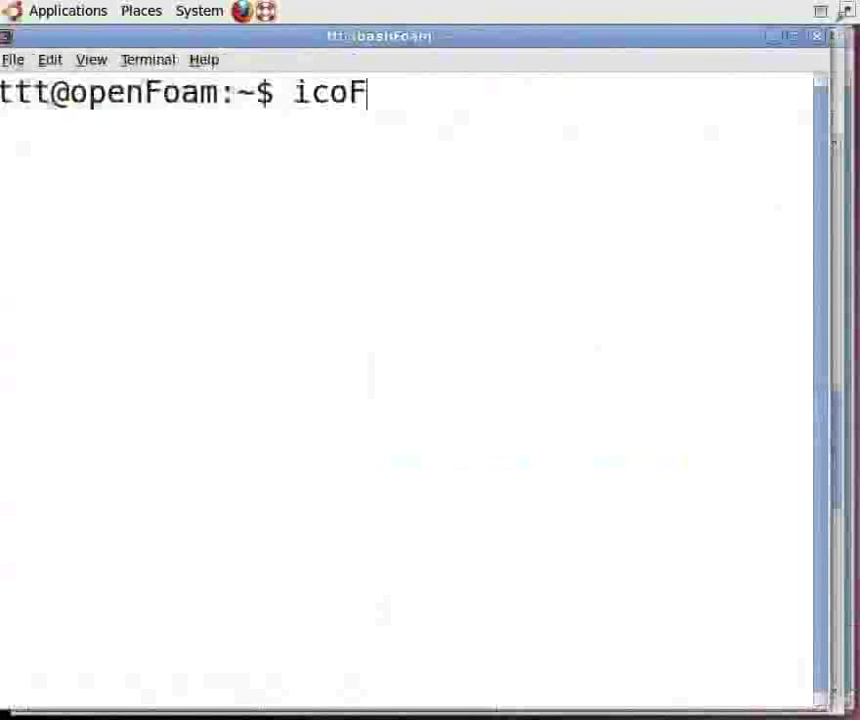
pyautogui.write('oam')
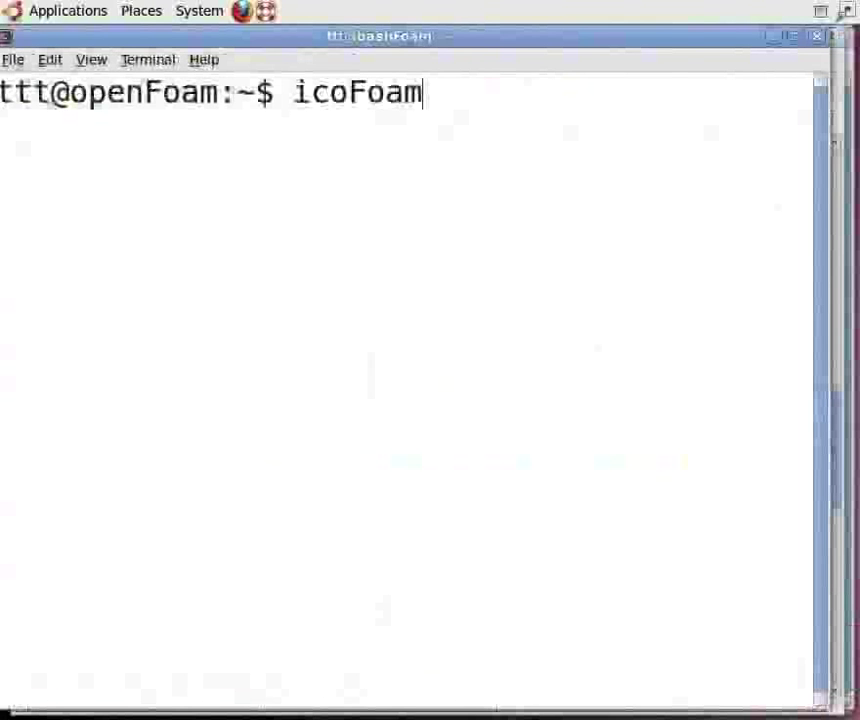
pyautogui.write(' -he')
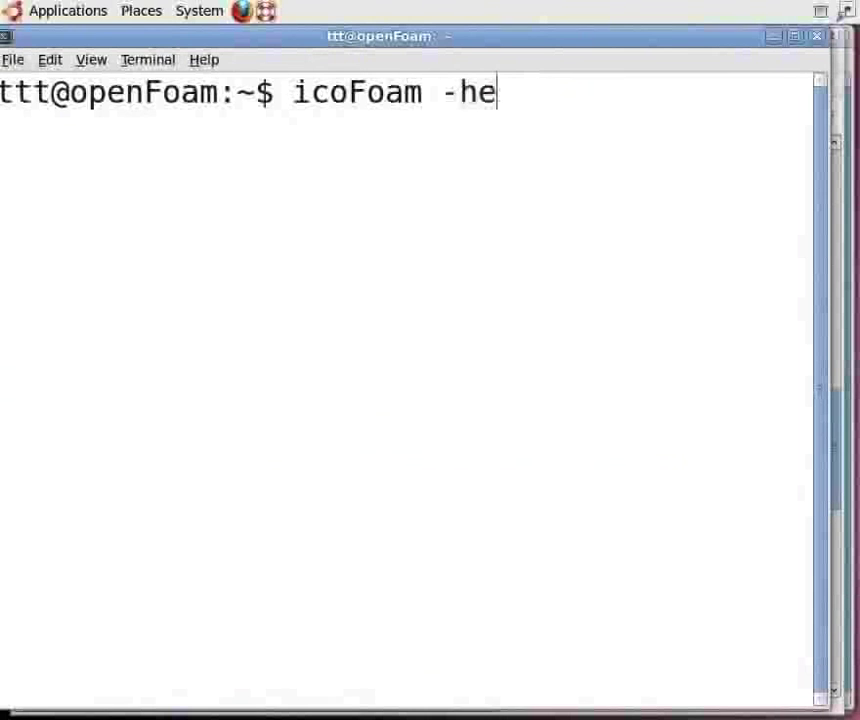
pyautogui.write('lp')
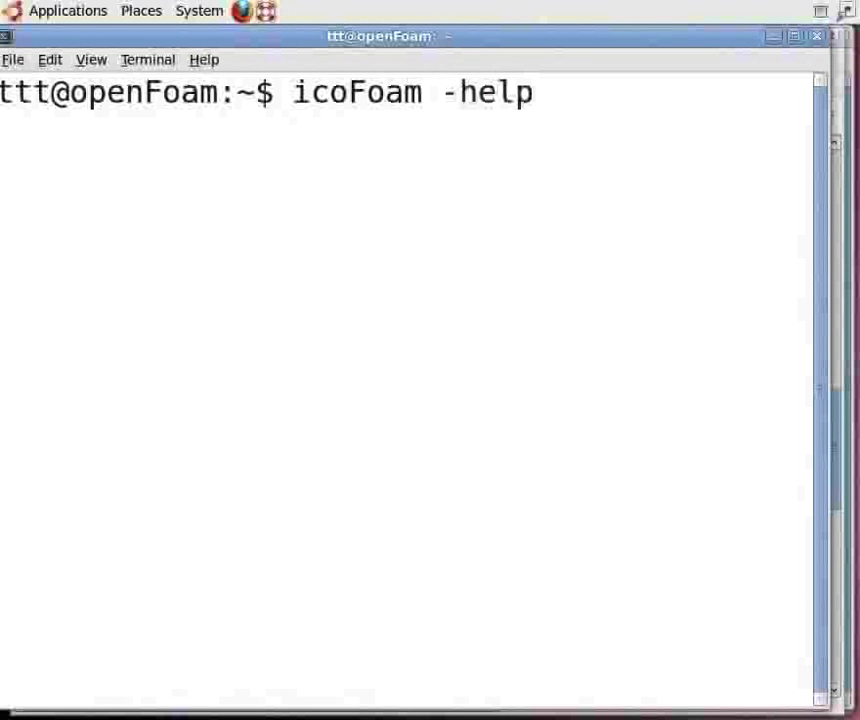
pyautogui.press('Return')
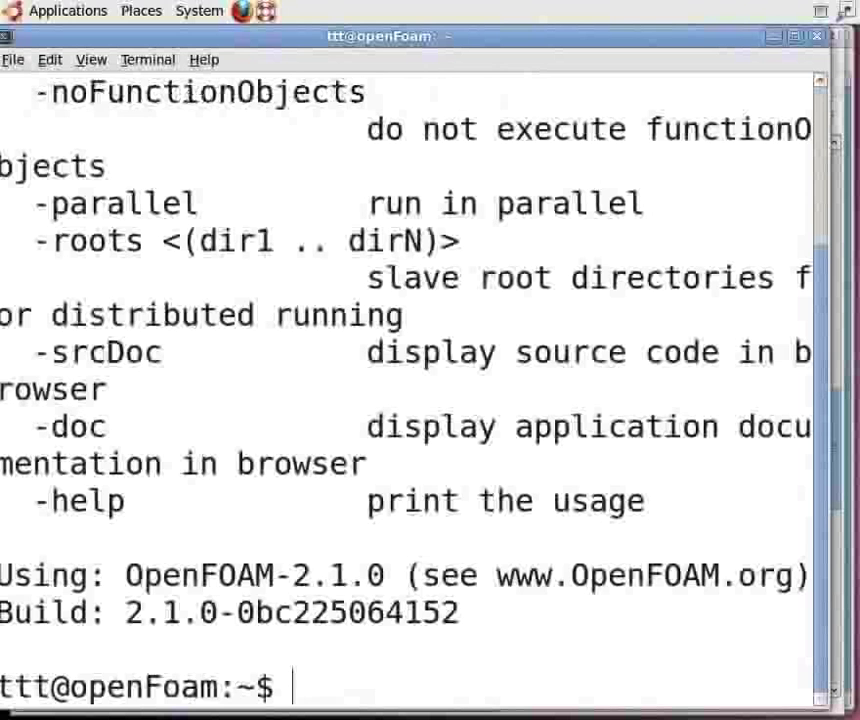
# Clear the terminal output and resize its window to 44 x 17 characters so that it fits the screen.
pyautogui.hotkey('ctrl', 'l')
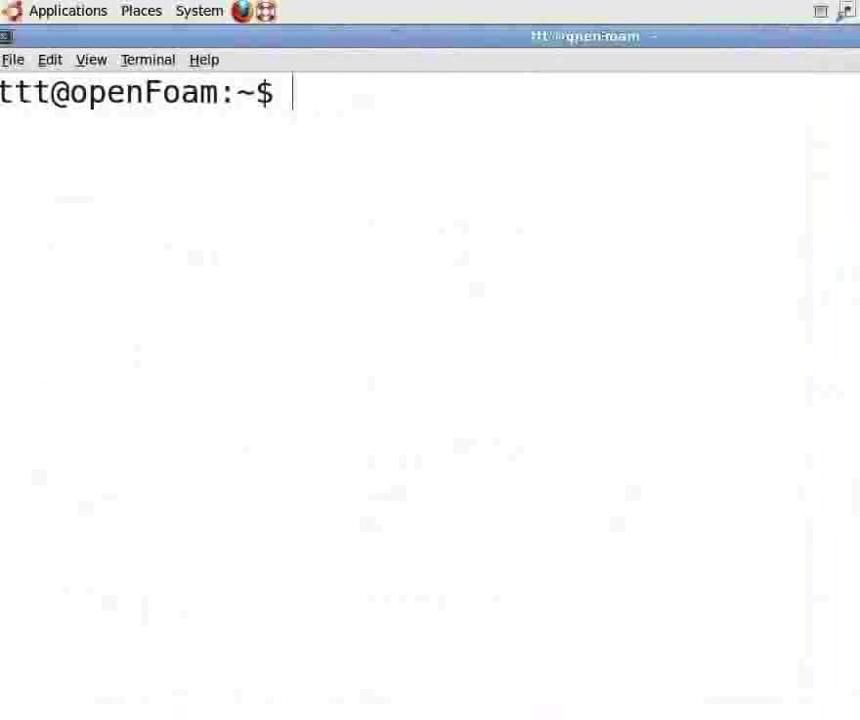
pyautogui.hotkey('alt', 'F8')
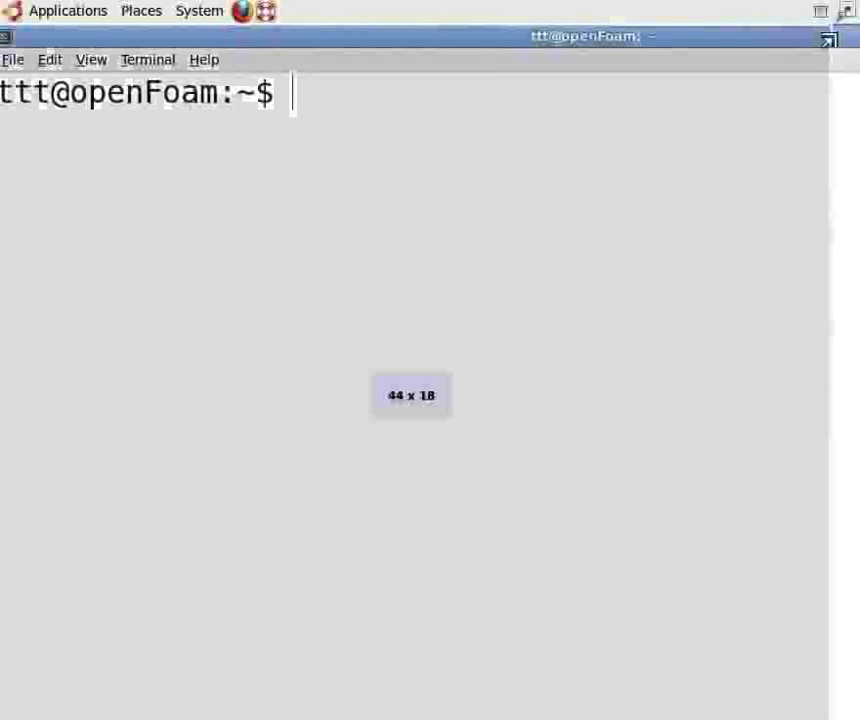
pyautogui.press('Escape')
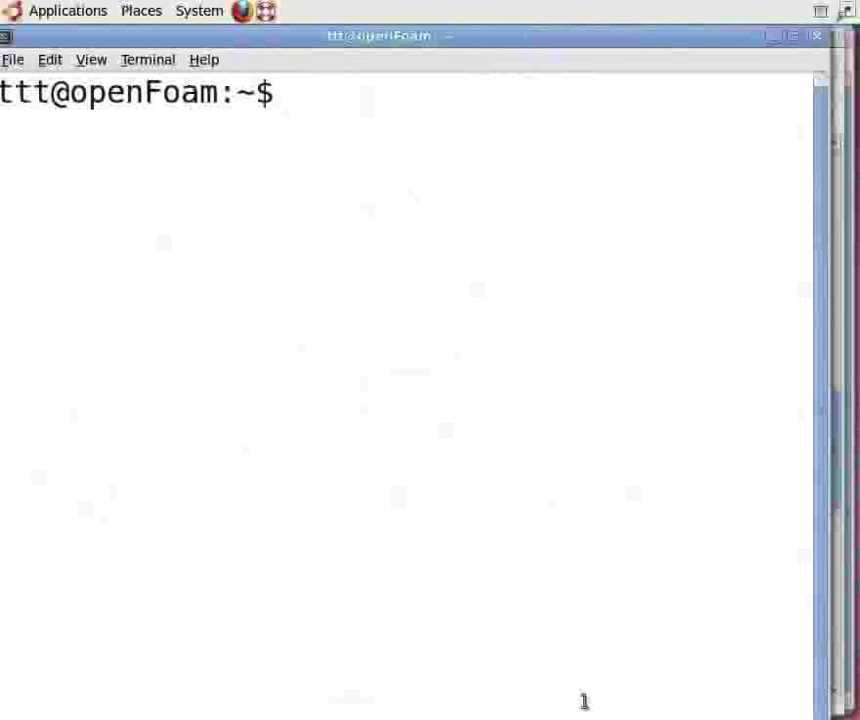
pyautogui.hotkey('alt', 'F8')
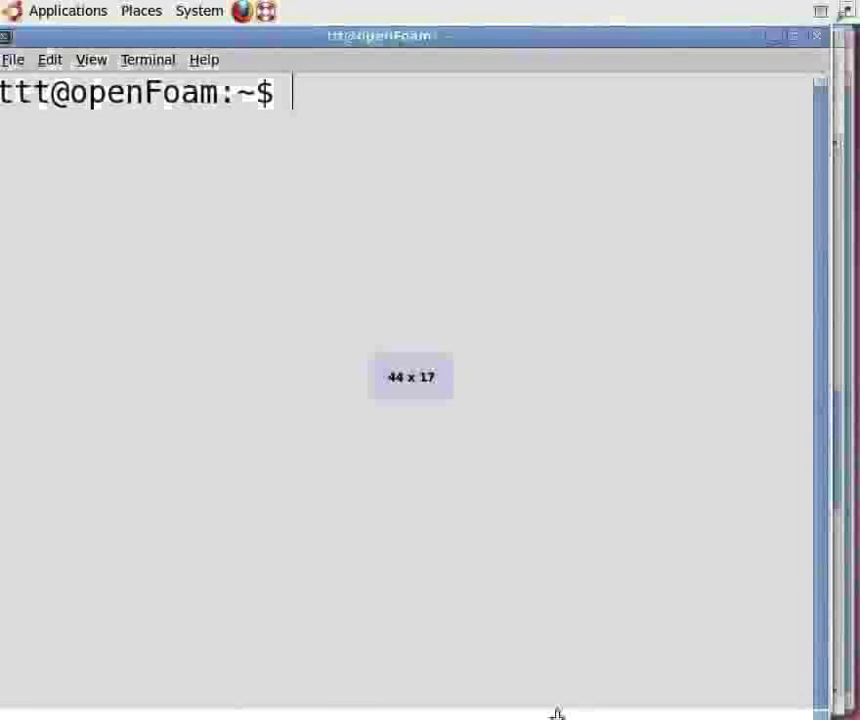
pyautogui.press('Return')
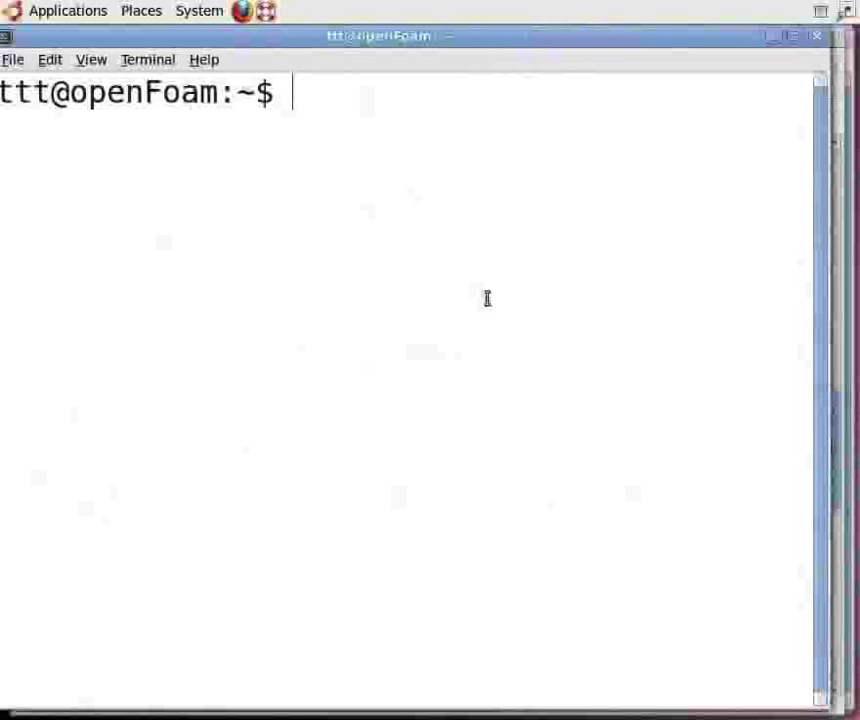
# Create the OpenFOAM run directory in the terminal with mkdir -p $FOAM_RUN.
pyautogui.write('mkdir')
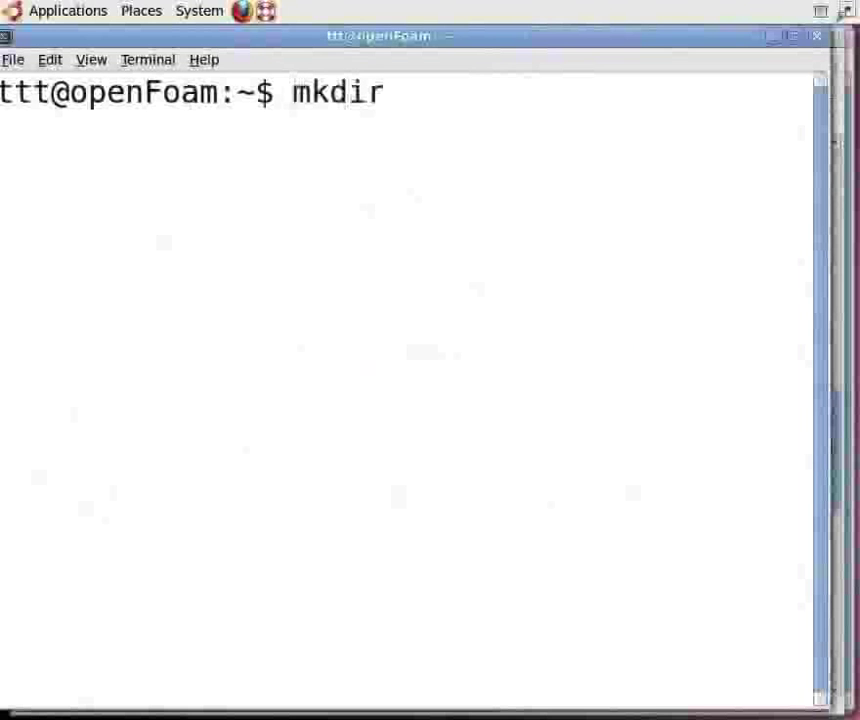
pyautogui.write(' -p')
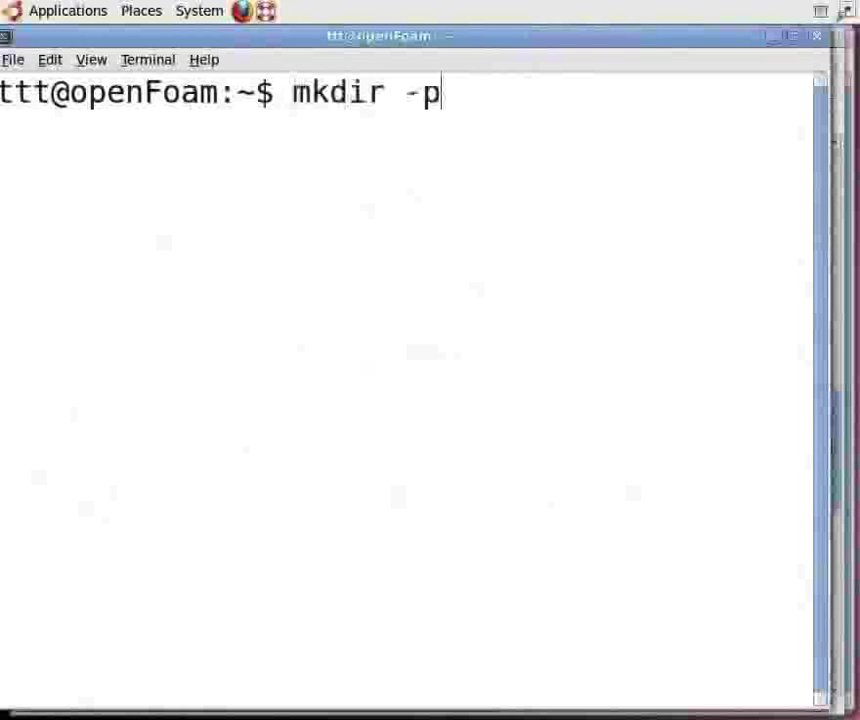
pyautogui.write(' $FO')
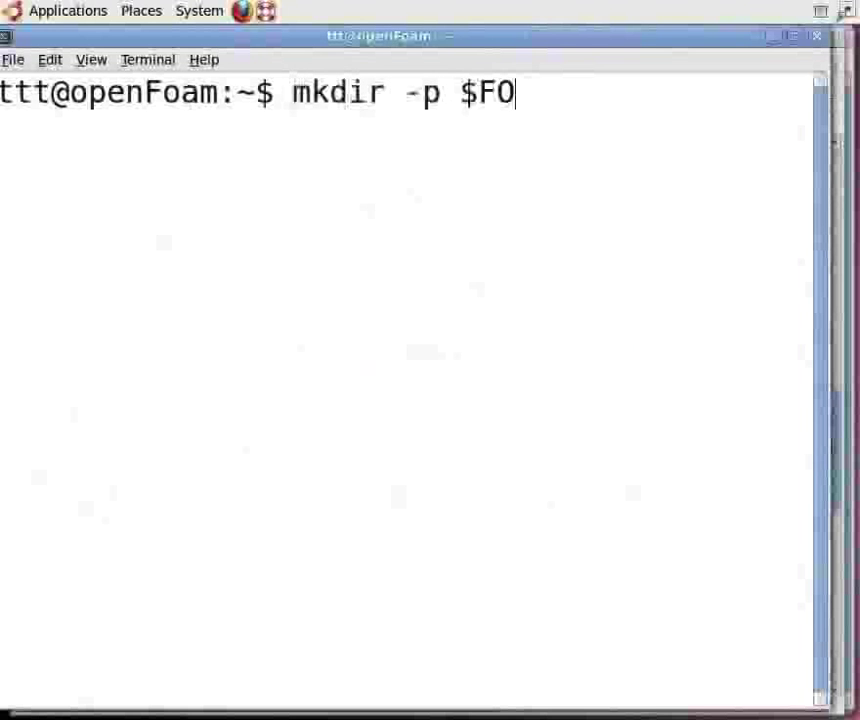
pyautogui.write('AM_RUN')
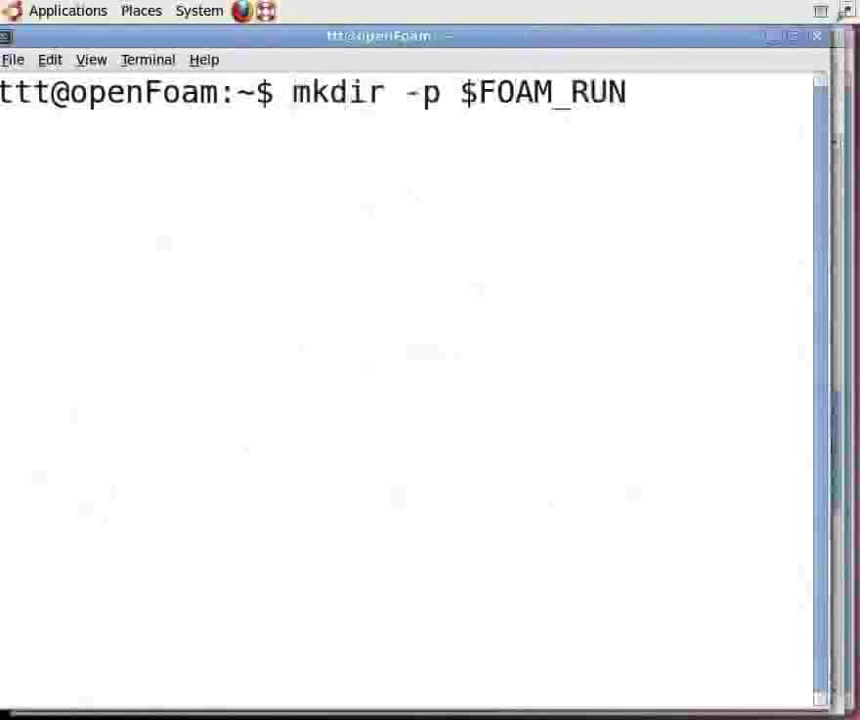
pyautogui.press('Return')
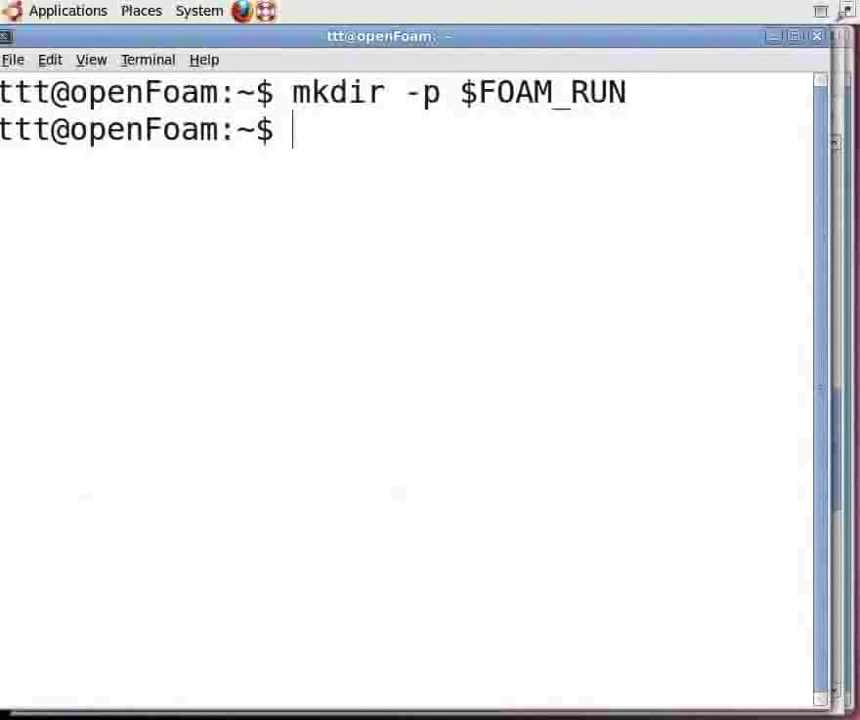
# Copy the OpenFOAM tutorials into the run directory with cp -r $FOAM_TUTORIALS $FOAM_RUN.
pyautogui.write('cp')
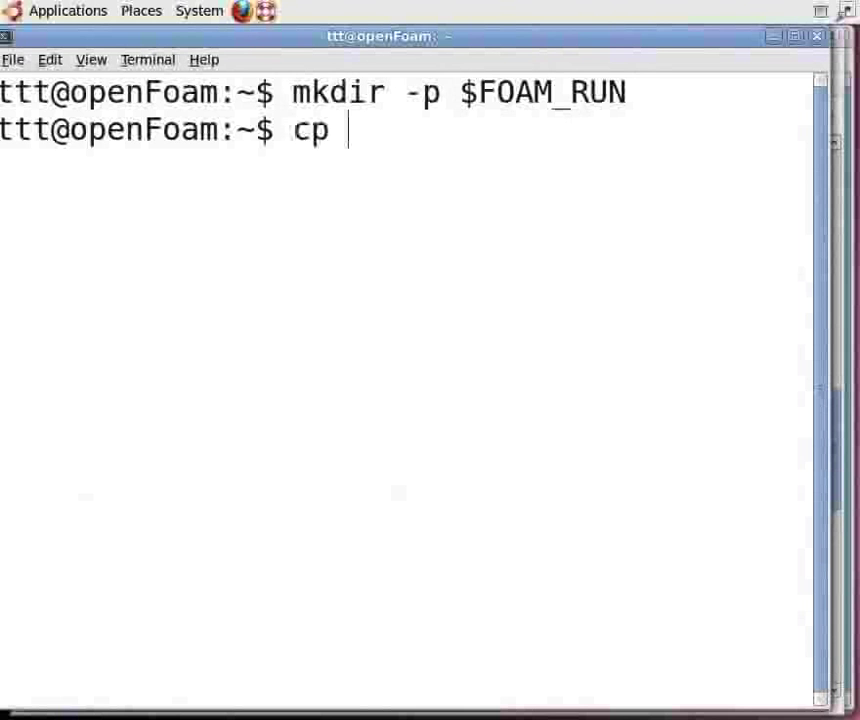
pyautogui.write(' -r $FOAM')
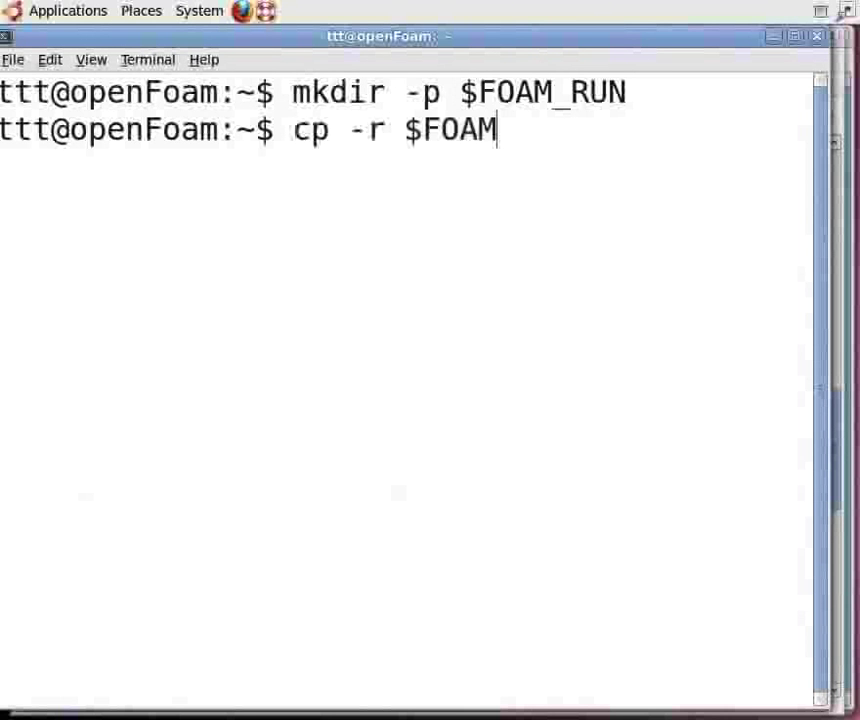
pyautogui.write('_TUTOR')
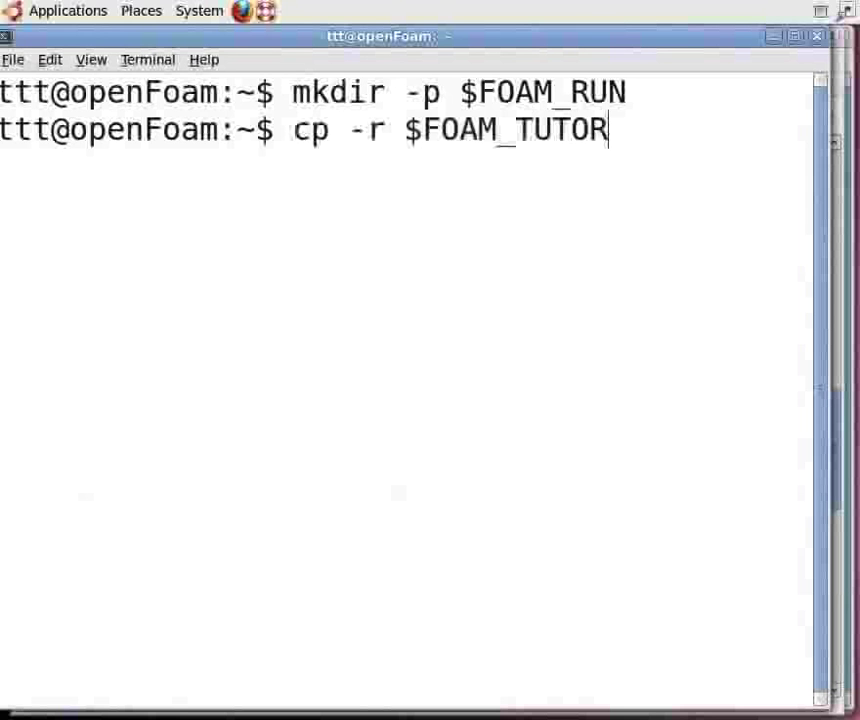
pyautogui.write('IALS $')
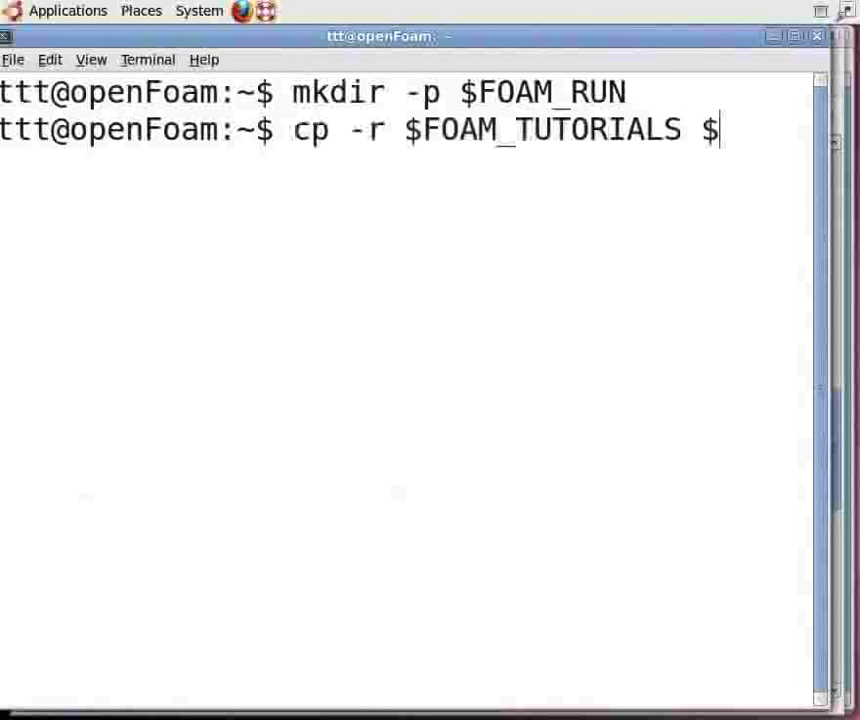
pyautogui.write('FOAM_R')
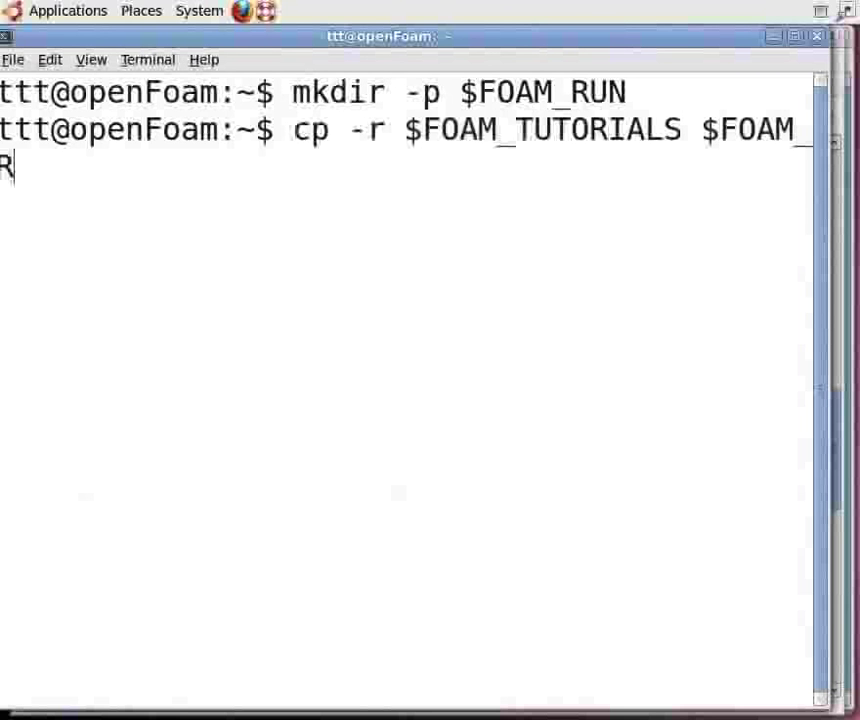
pyautogui.write('UN')
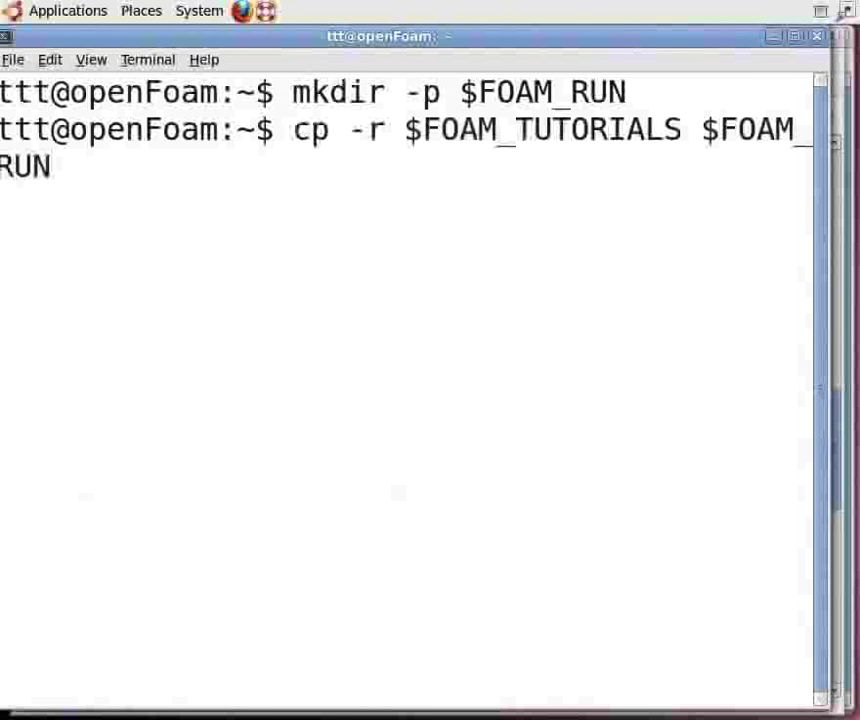
pyautogui.press('Return')
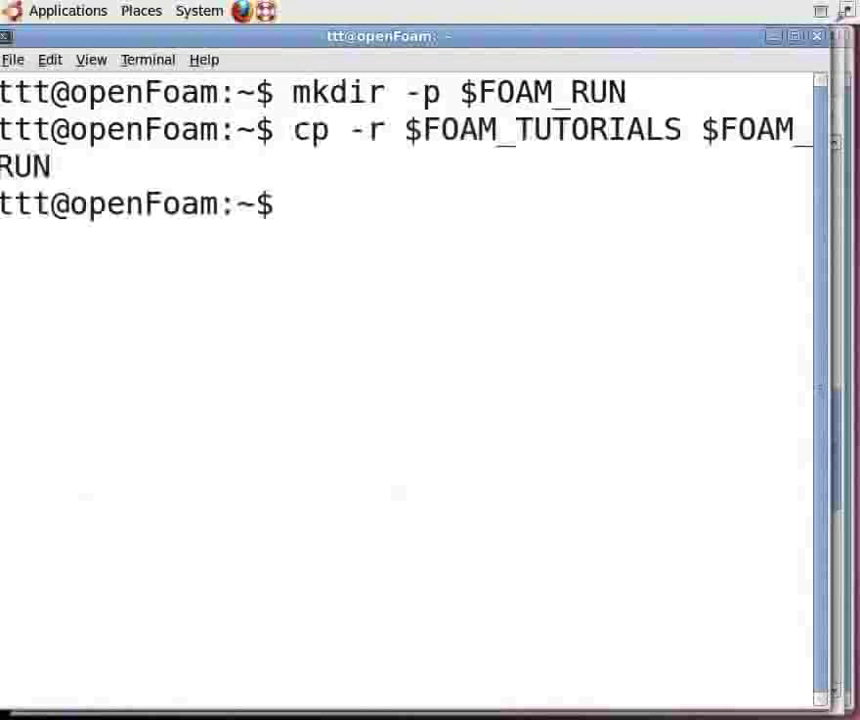
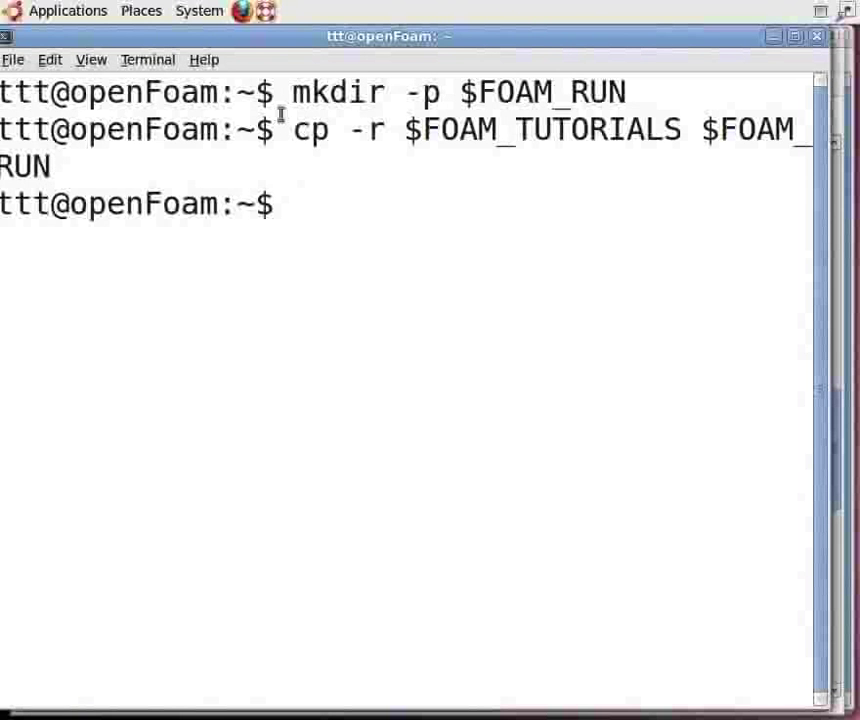
# Browse from the home folder through OpenFOAM and ttt-2.1.0 to run to check for the tutorials folder, and close the file browser.
pyautogui.click(147, 15)
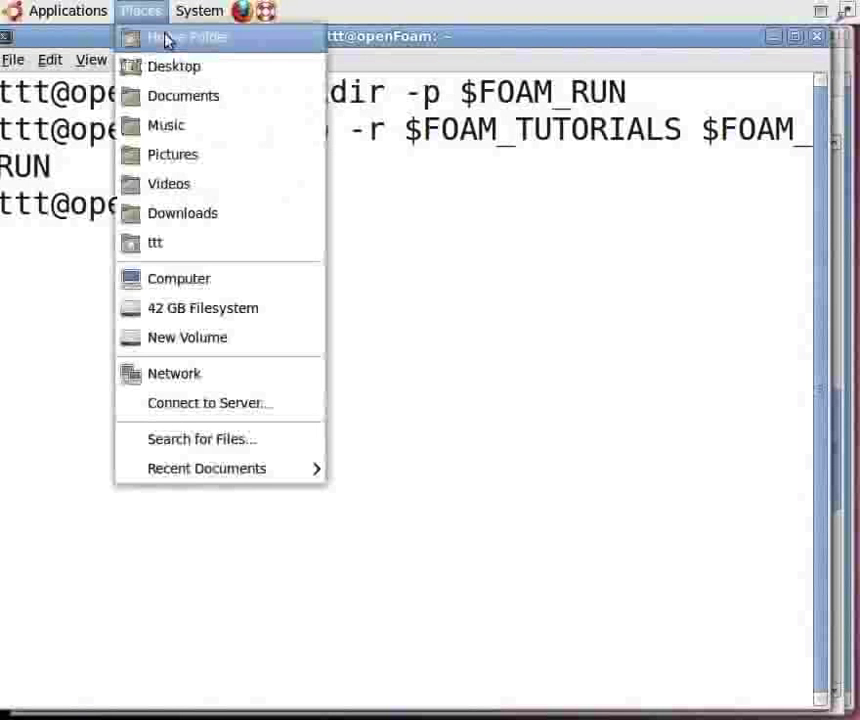
pyautogui.click(310, 193)
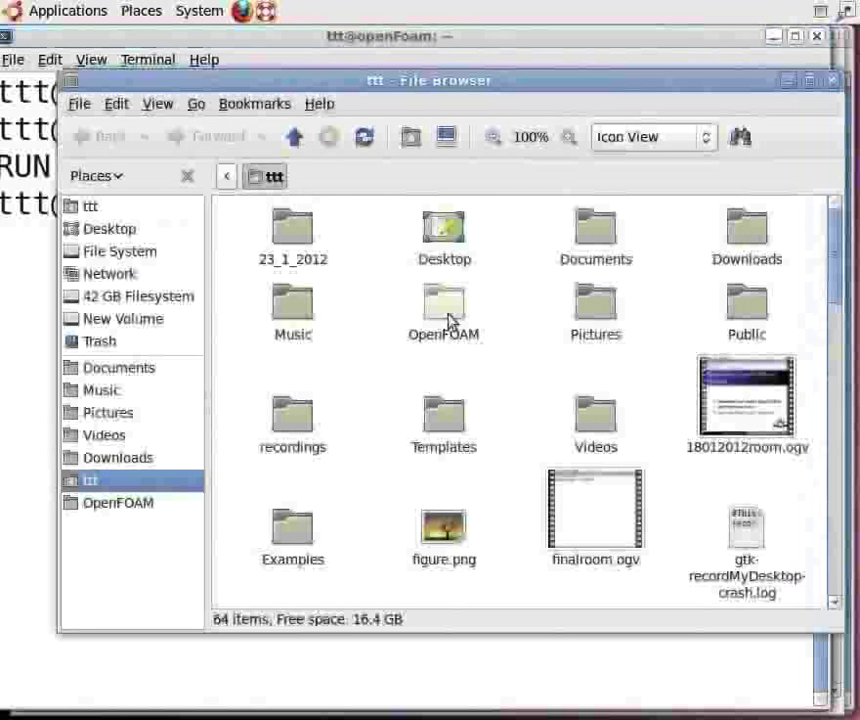
pyautogui.doubleClick(444, 304)
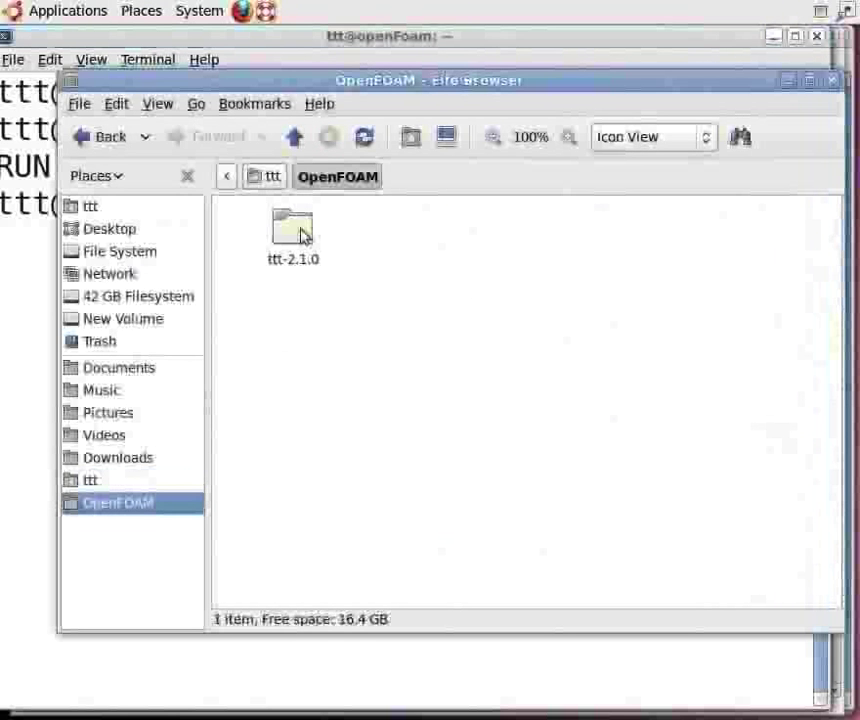
pyautogui.doubleClick(303, 234)
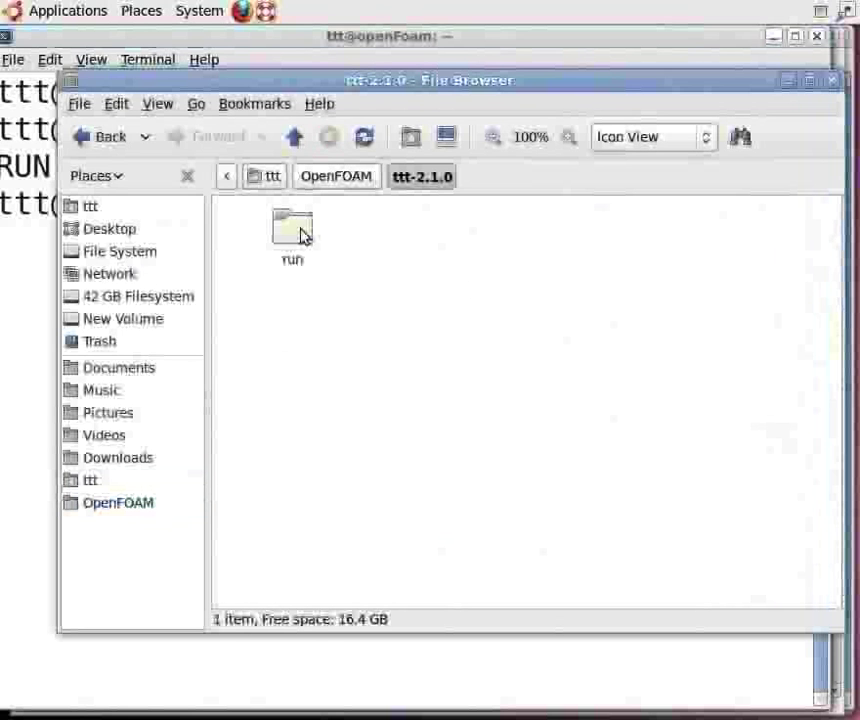
pyautogui.doubleClick(302, 236)
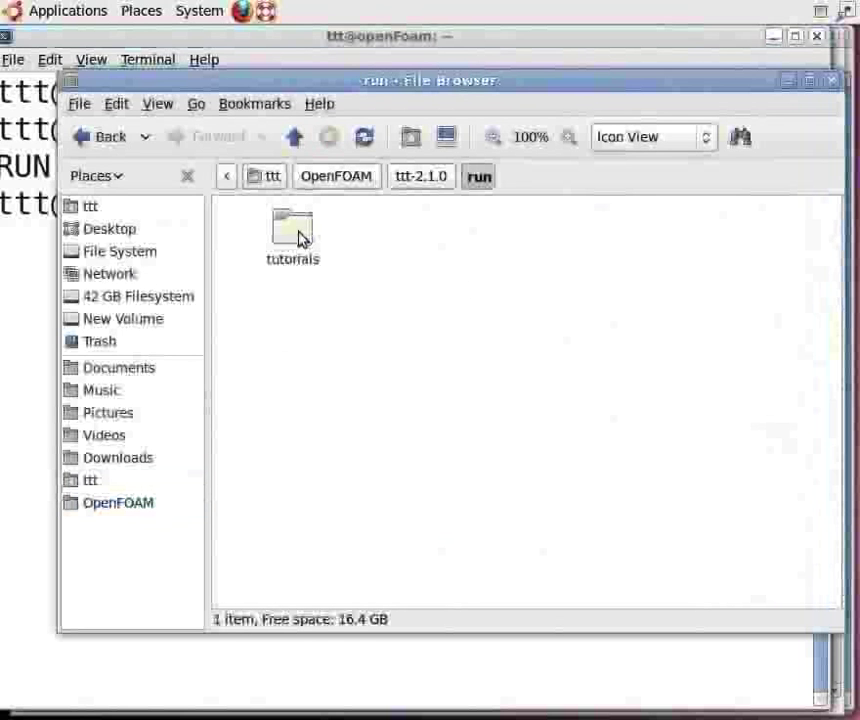
pyautogui.click(832, 81)
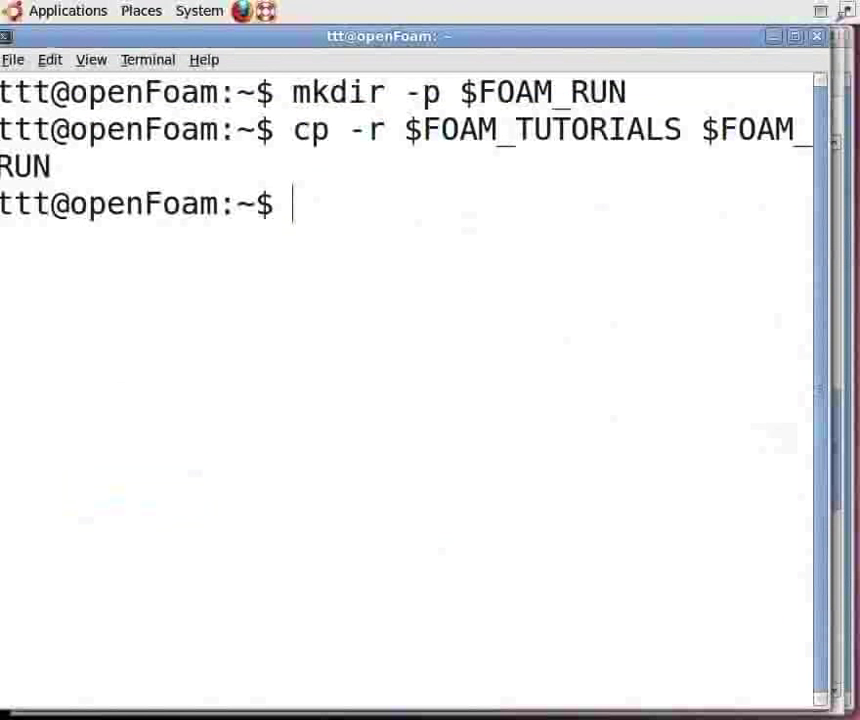
# Switch to the OpenFOAM download page in Firefox, enlarge its text, open Source Pack Installation and view the Packs table.
pyautogui.hotkey('alt', 'Tab')
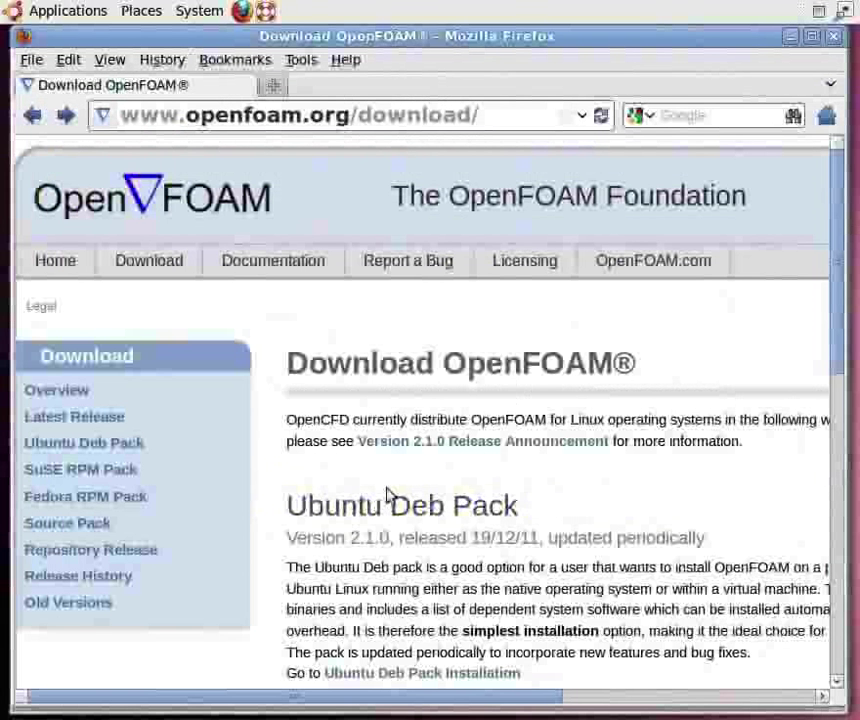
pyautogui.hotkey('ctrl', '+')
pyautogui.hotkey('ctrl', '+')
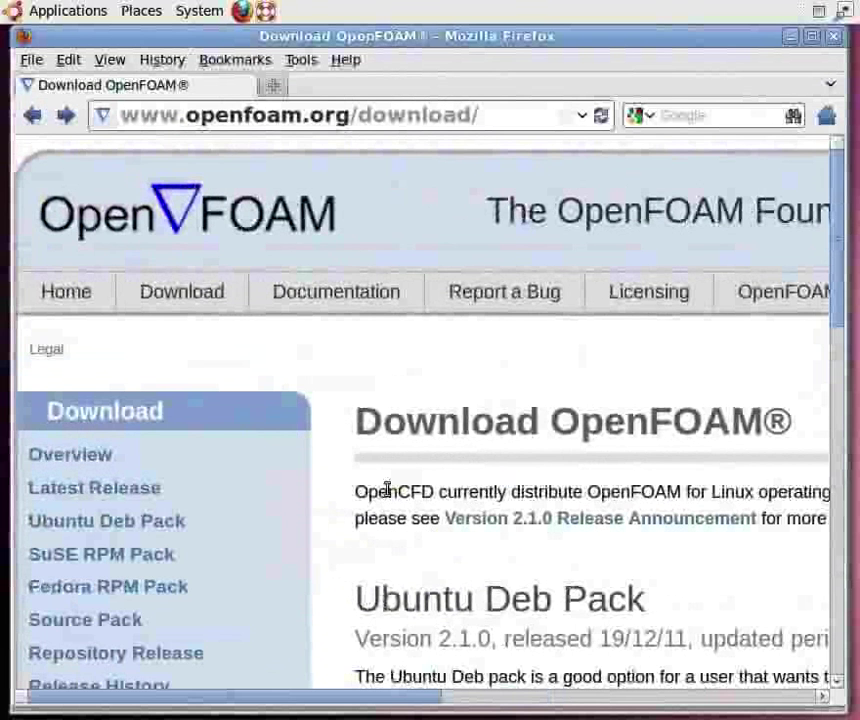
pyautogui.scroll(-10, 387, 490)
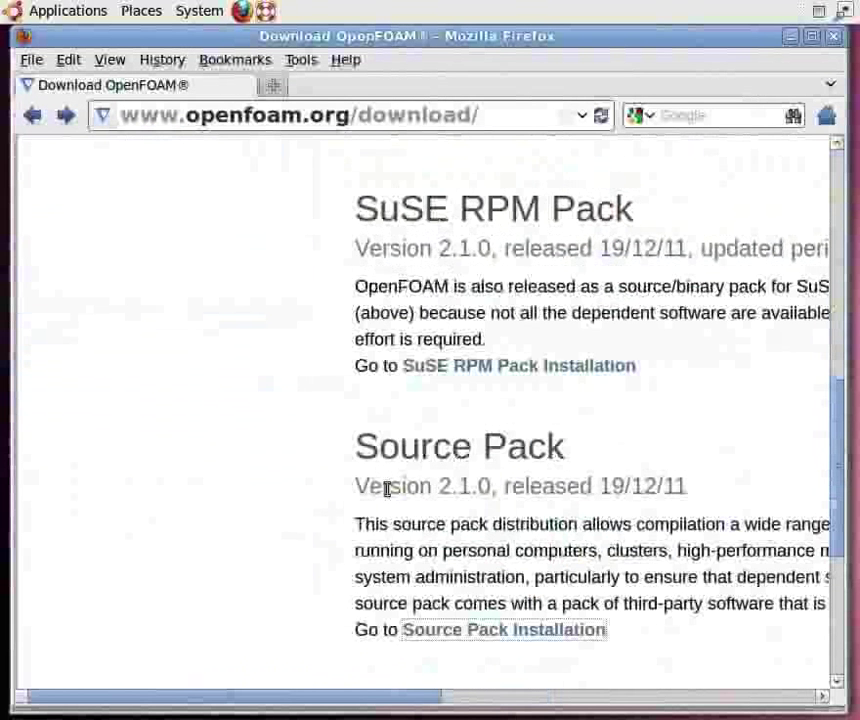
pyautogui.scroll(-2, 387, 490)
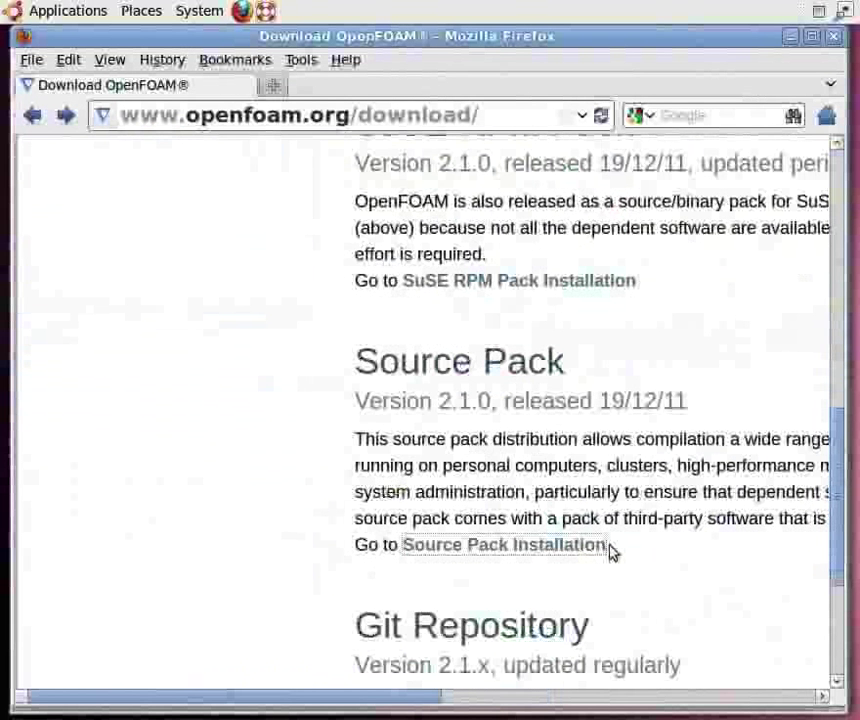
pyautogui.click(508, 545)
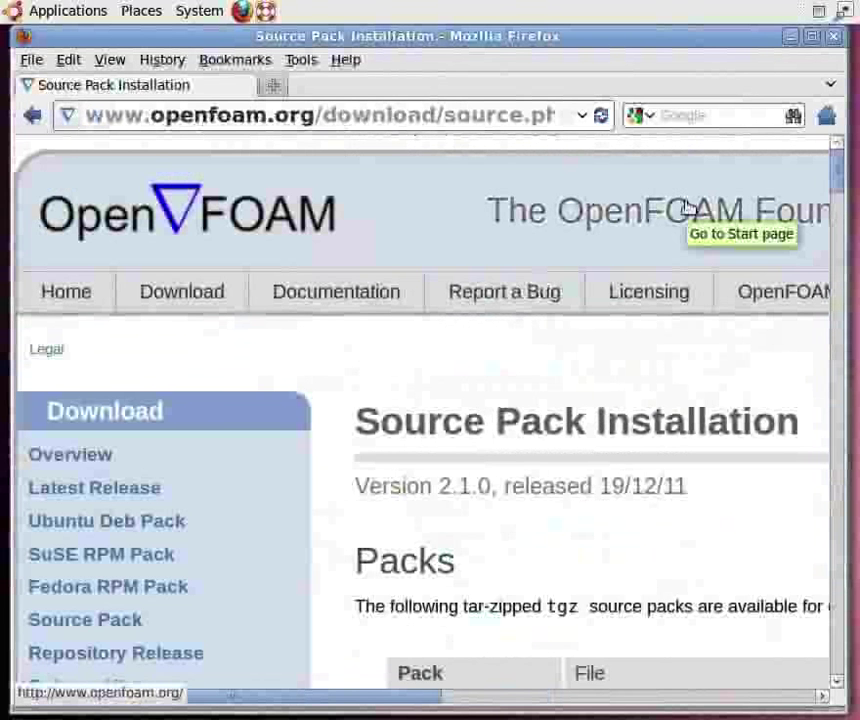
pyautogui.scroll(-5, 686, 207)
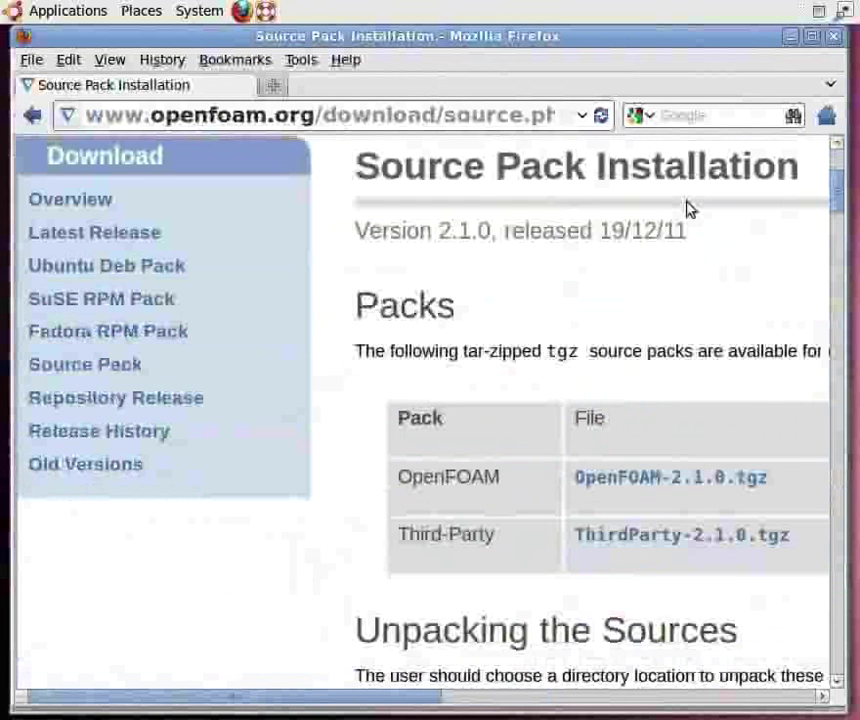
pyautogui.scroll(-5, 708, 268)
pyautogui.scroll(2, 708, 268)
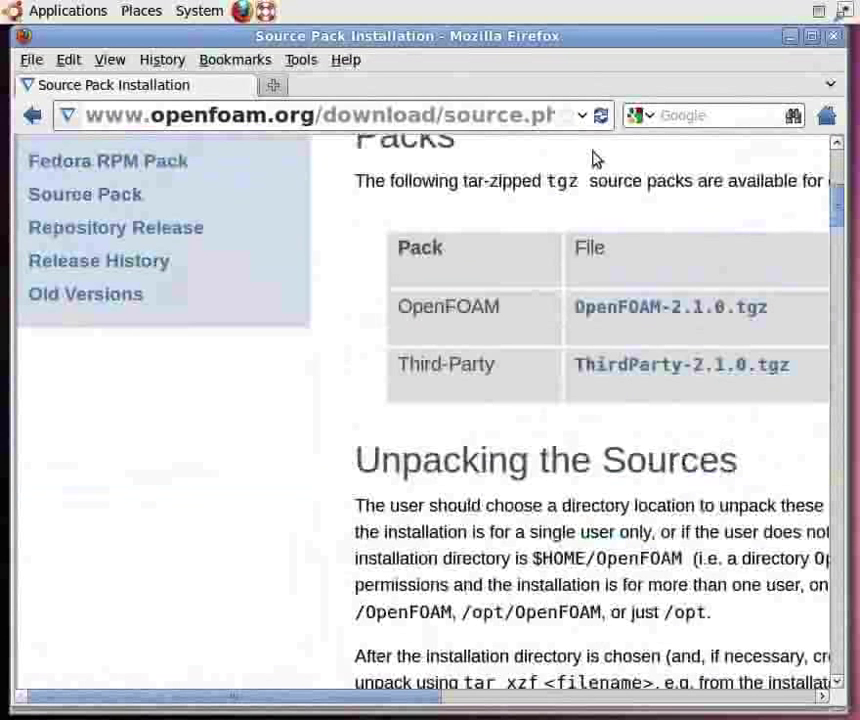
# Open the home folder in the file browser and create a new folder named abc in it.
pyautogui.click(150, 12)
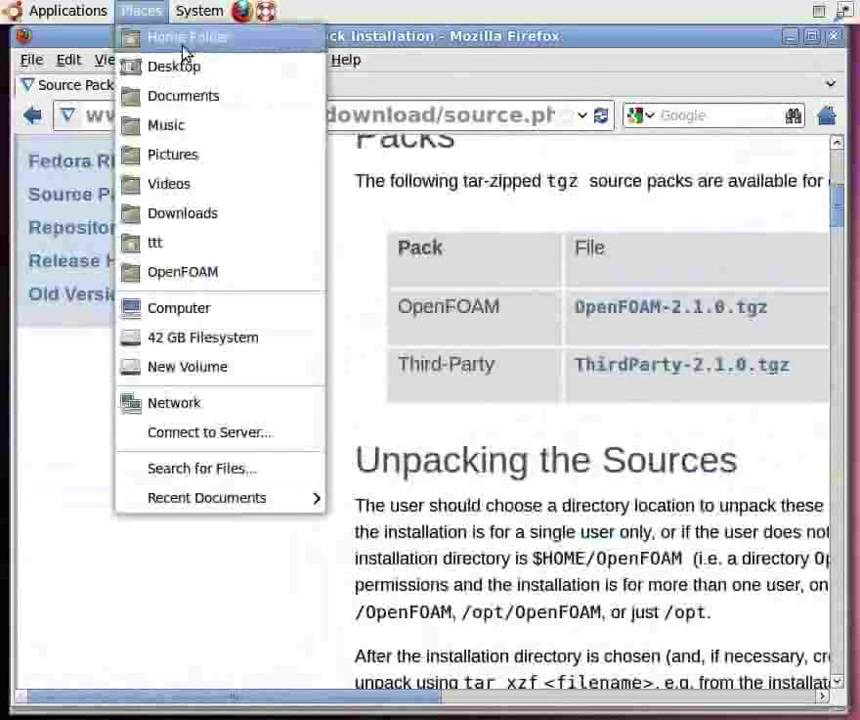
pyautogui.click(186, 40)
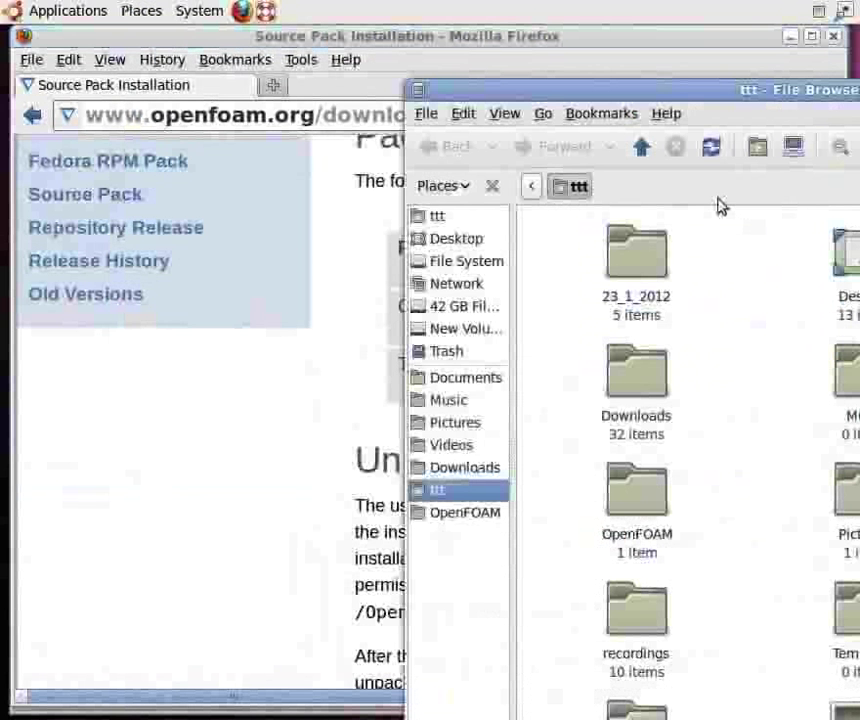
pyautogui.moveTo(750, 100); pyautogui.dragTo(355, 36)
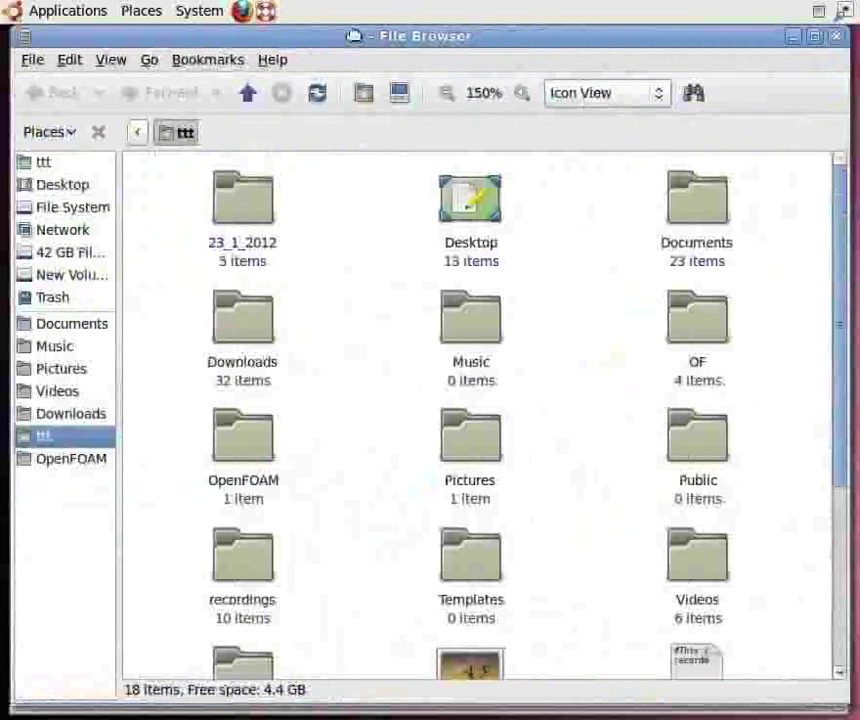
pyautogui.rightClick(375, 220)
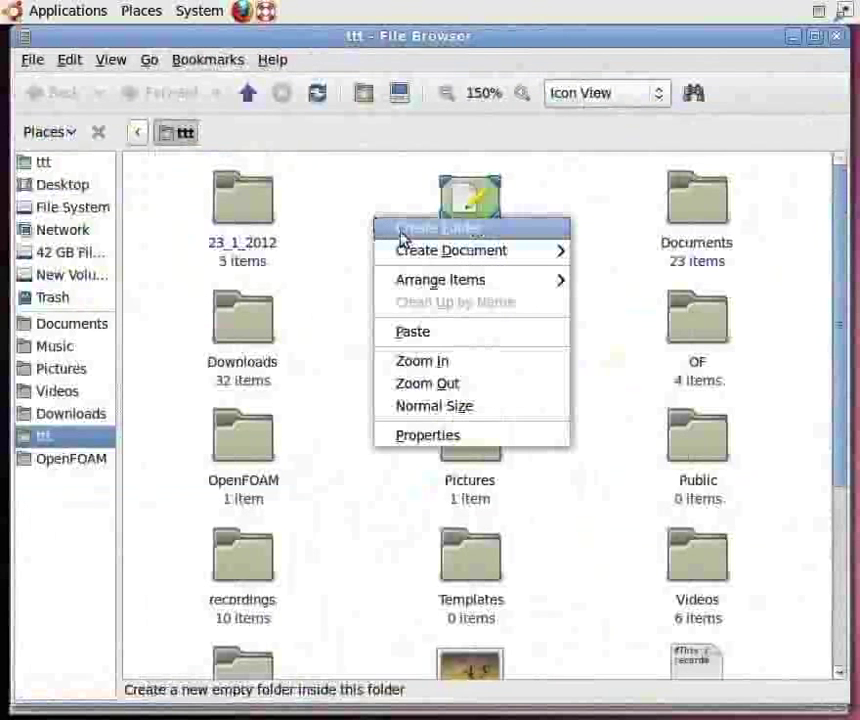
pyautogui.click(400, 234)
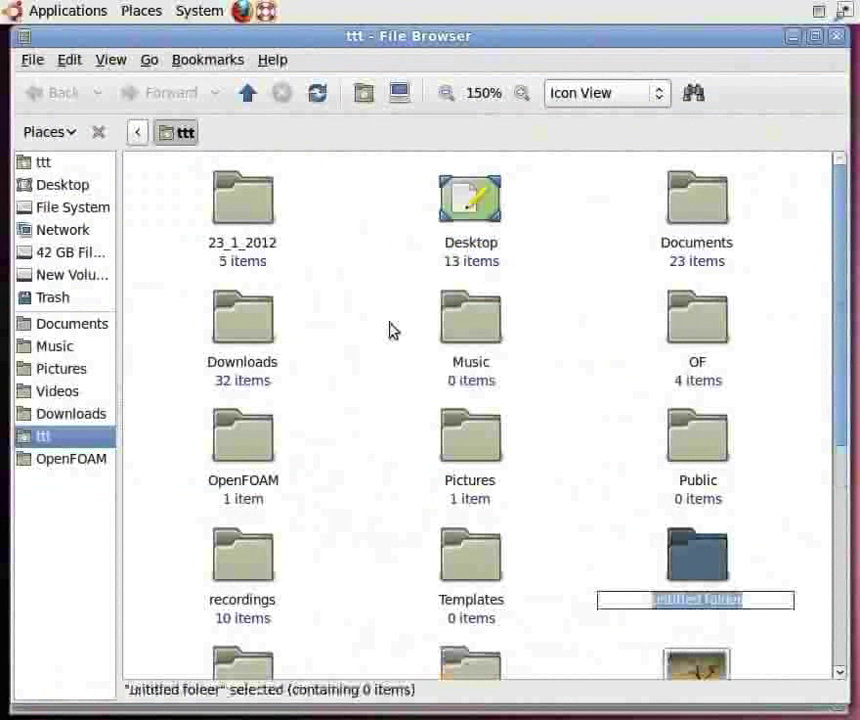
pyautogui.write('abc')
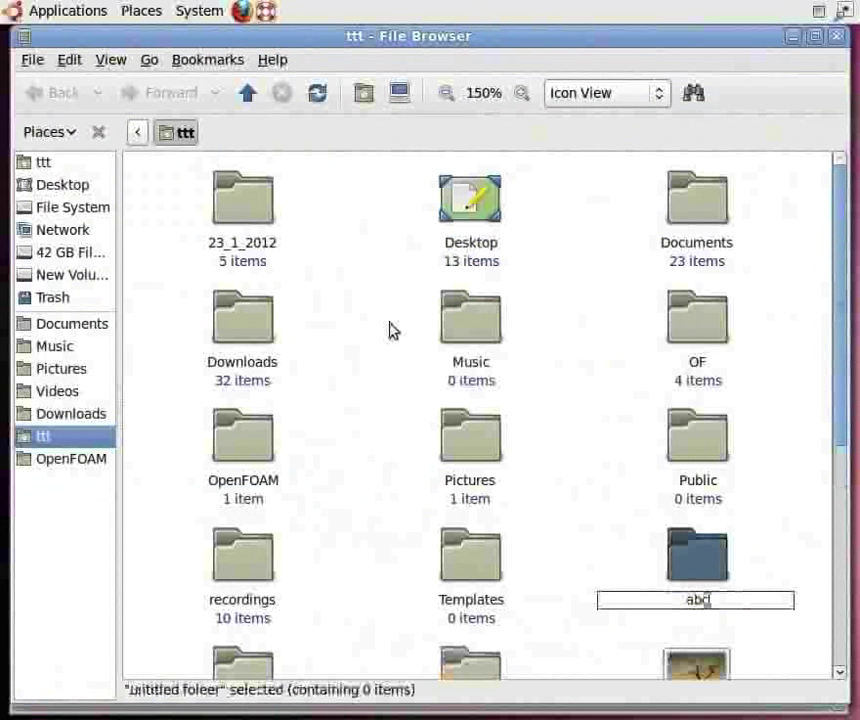
pyautogui.press('Return')
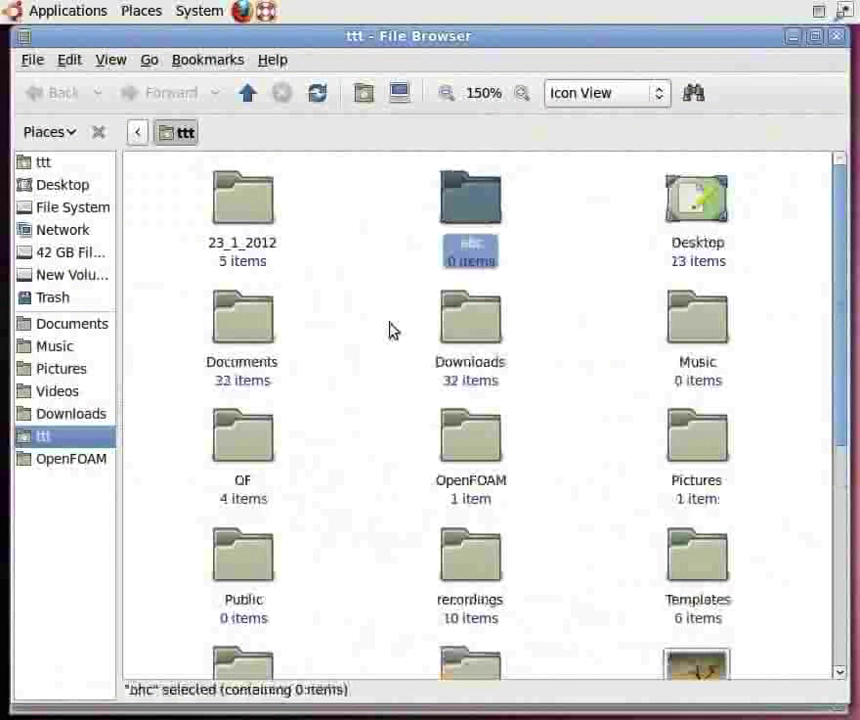
pyautogui.click(779, 218)
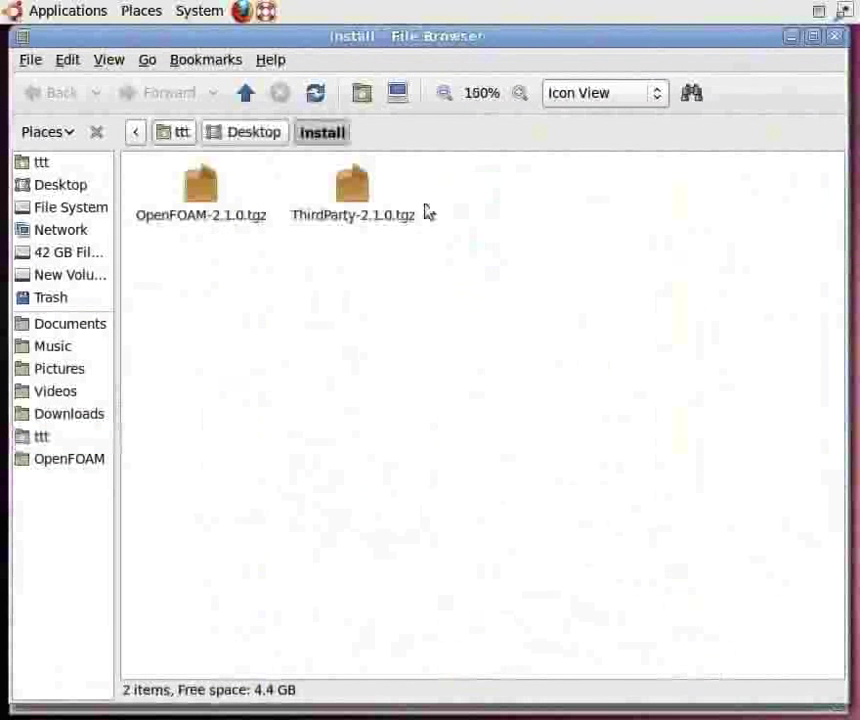
# Copy OpenFOAM-2.1.0.tgz and ThirdParty-2.1.0.tgz from the Install folder into the abc folder.
pyautogui.moveTo(426, 205); pyautogui.dragTo(154, 165)
pyautogui.rightClick(203, 205)
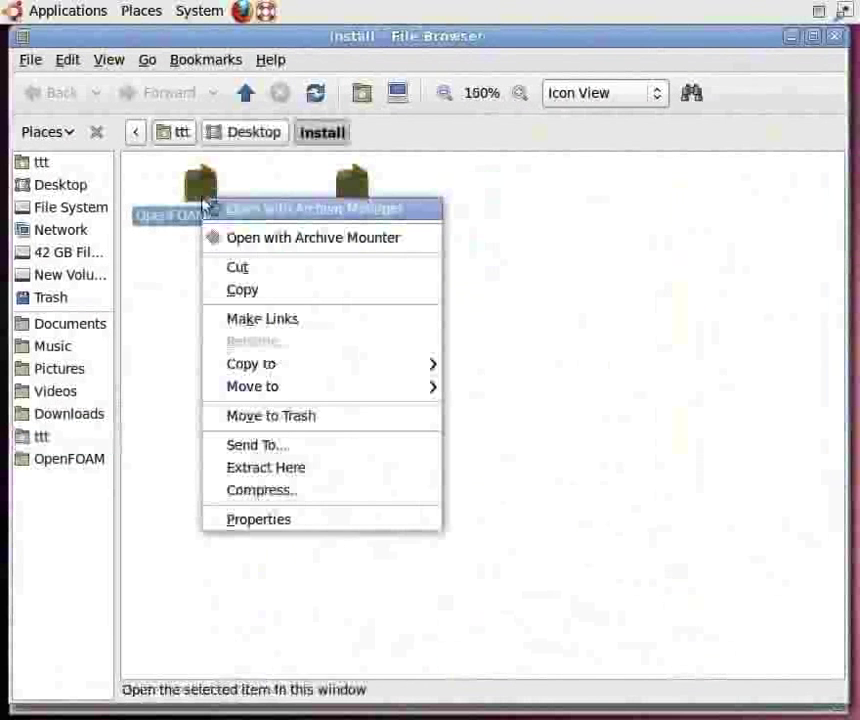
pyautogui.click(242, 292)
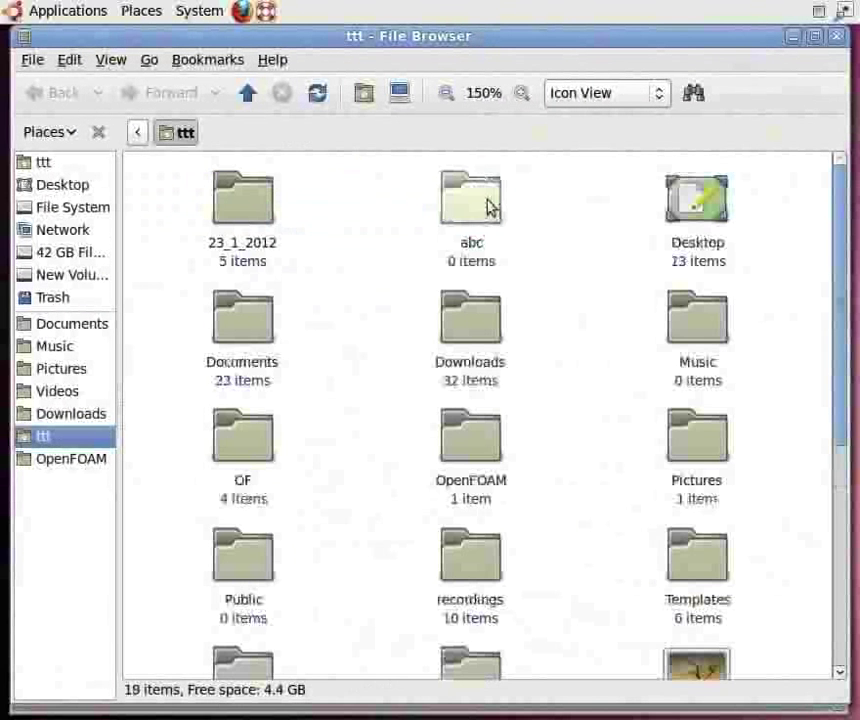
pyautogui.doubleClick(489, 206)
pyautogui.rightClick(464, 222)
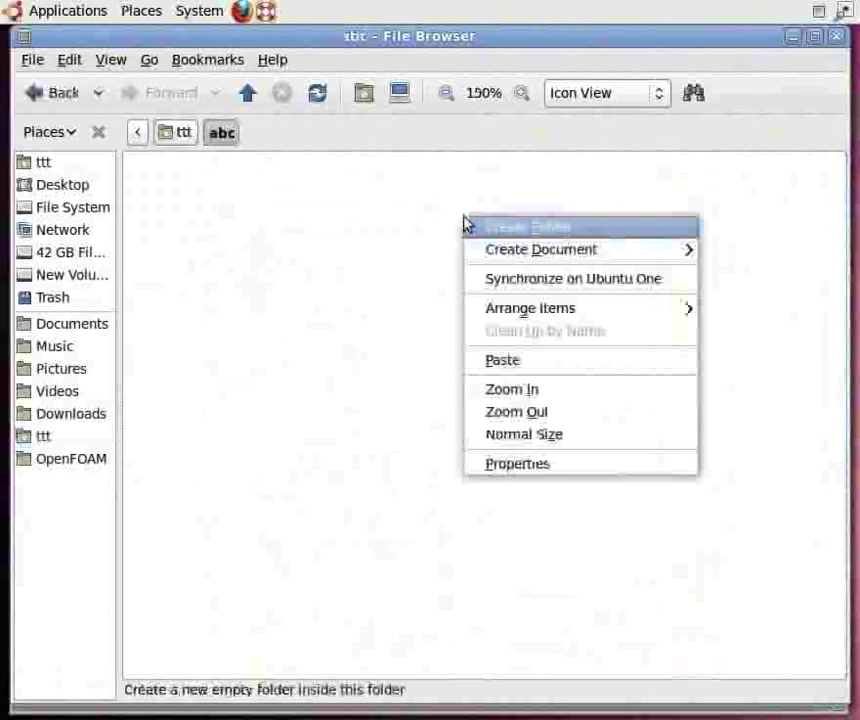
pyautogui.click(510, 360)
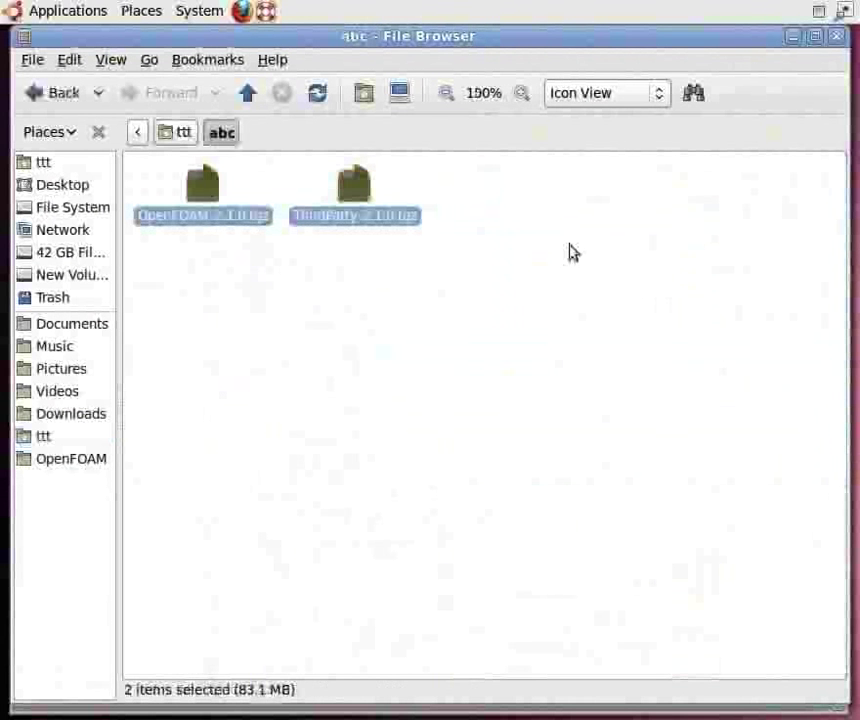
# Extract both copied archives inside the abc folder and minimize the extraction progress window.
pyautogui.rightClick(355, 207)
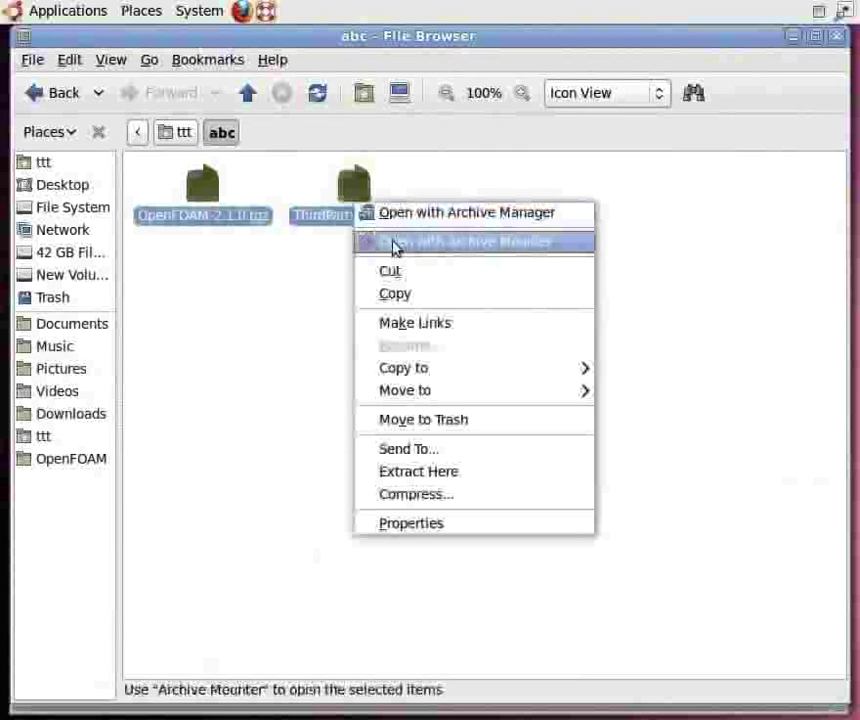
pyautogui.click(465, 472)
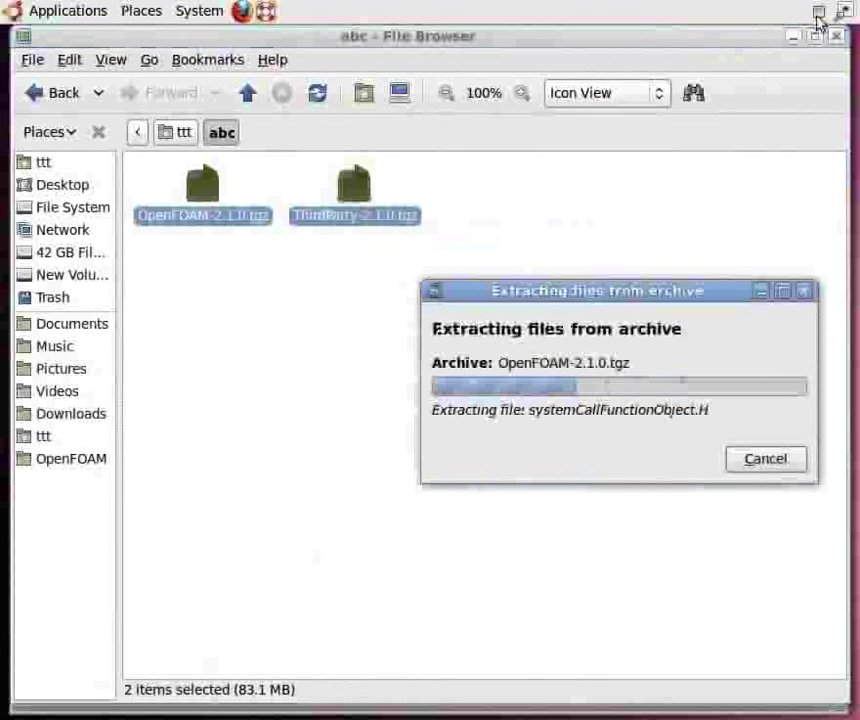
pyautogui.click(762, 292)
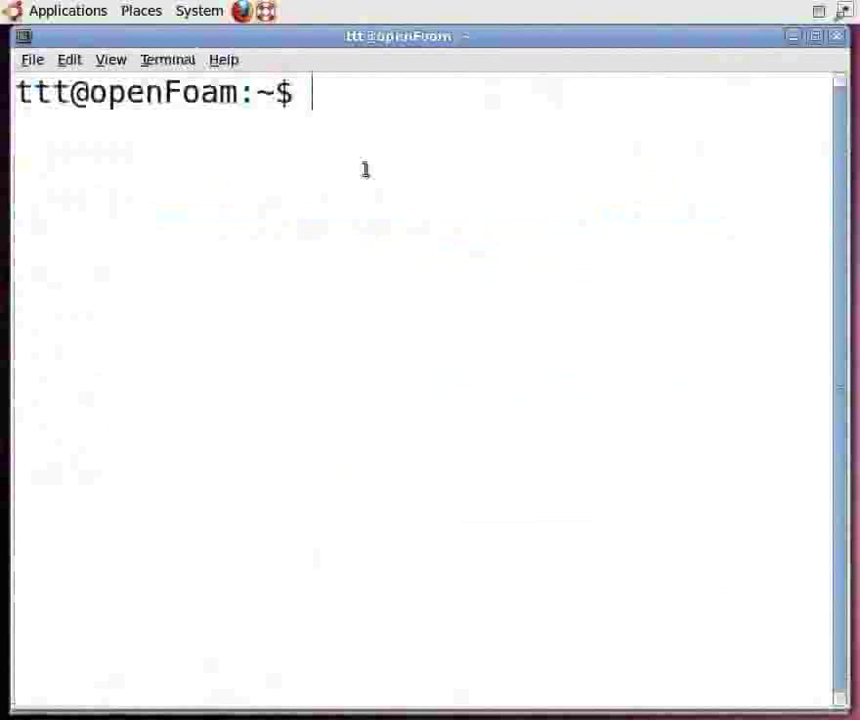
# List the home folder's contents in the terminal with ls and look through the listing for abc.
pyautogui.write('ls')
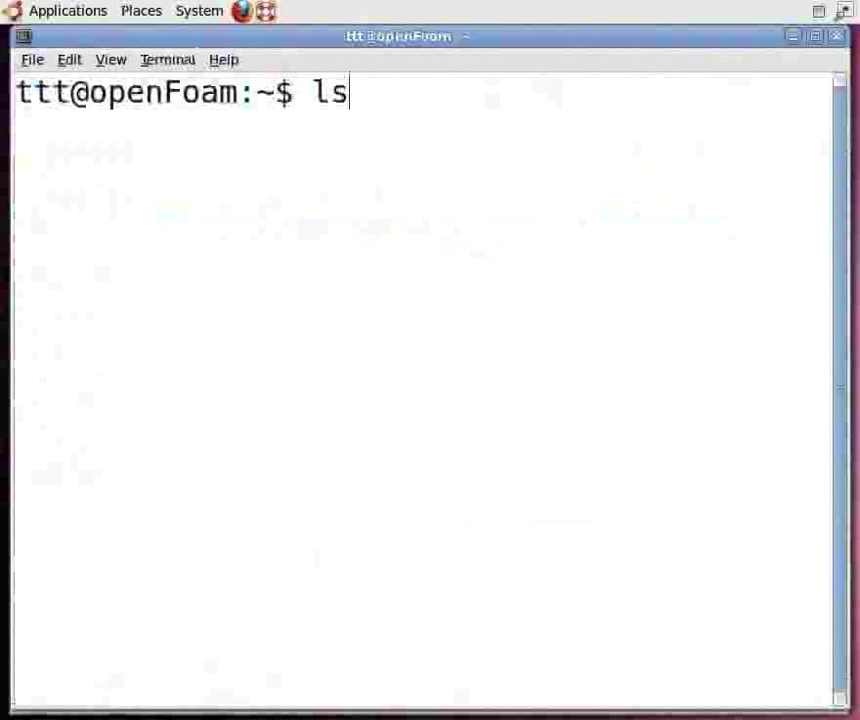
pyautogui.press('Return')
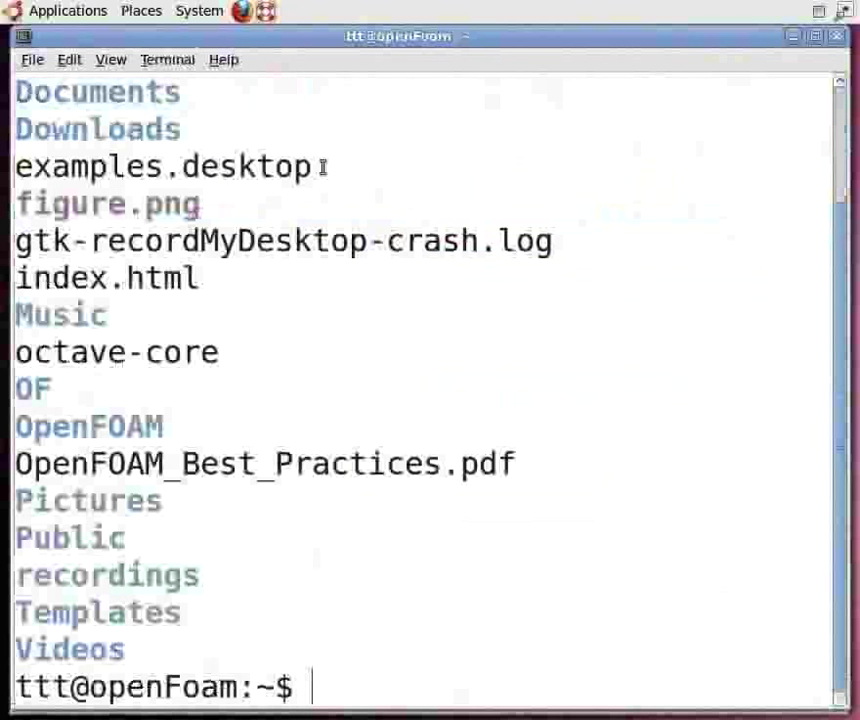
pyautogui.scroll(2, 371, 234)
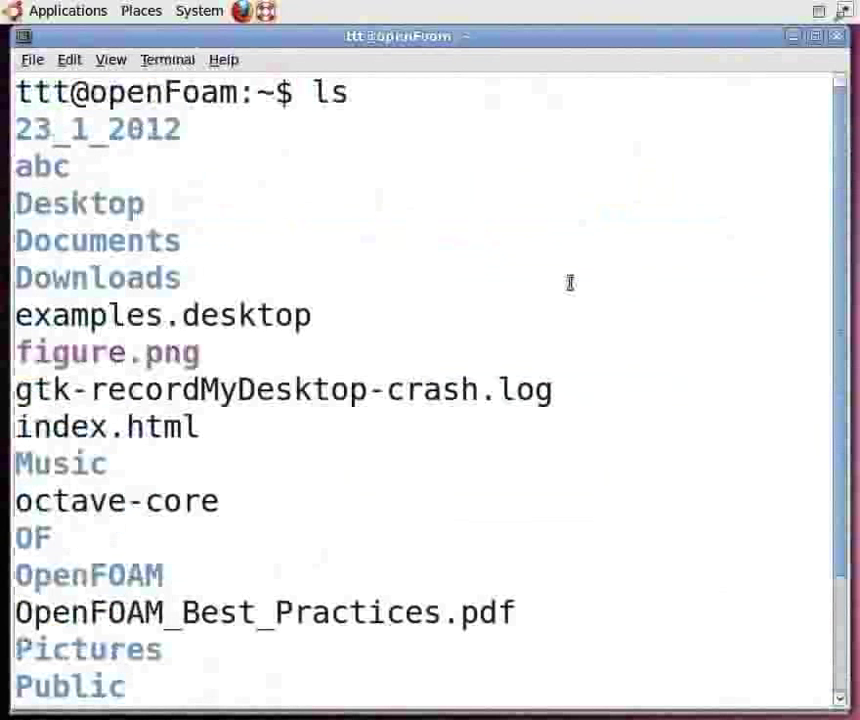
pyautogui.scroll(-2, 570, 283)
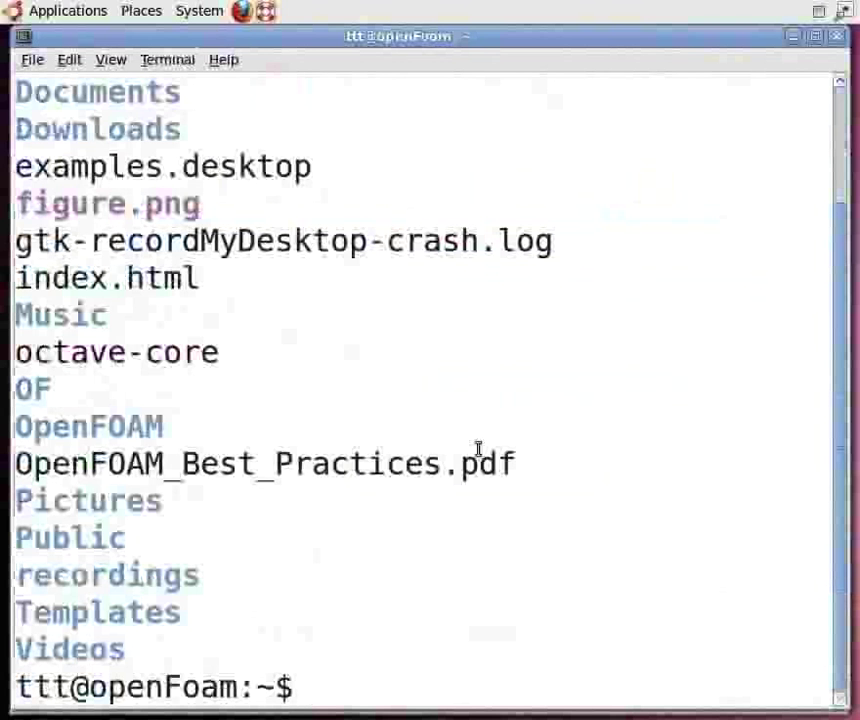
# Change to the abc folder with cd abc and list its contents with ls.
pyautogui.write('cd abc')
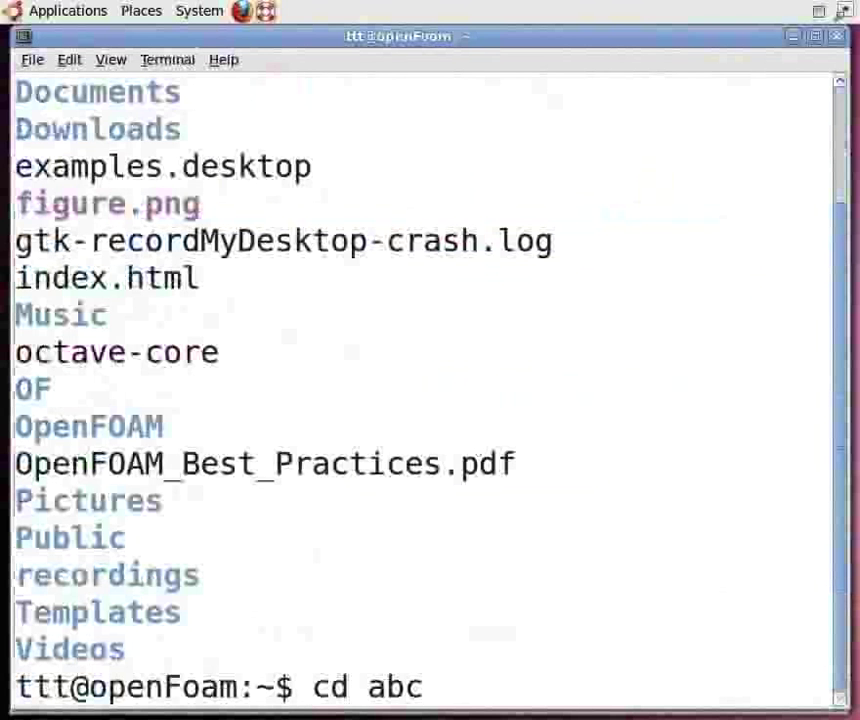
pyautogui.press('Return')
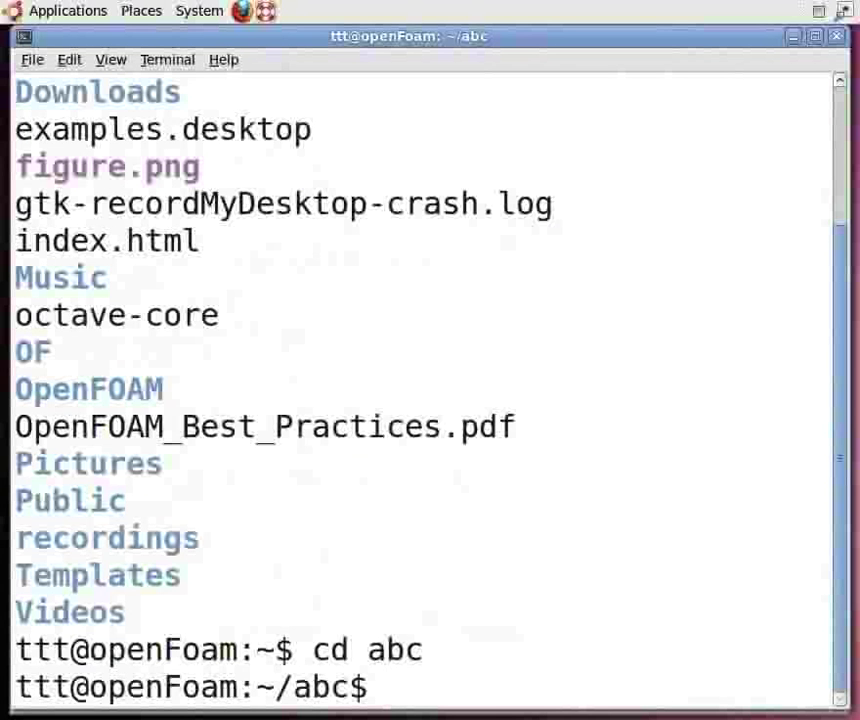
pyautogui.write('ls')
pyautogui.press('Return')
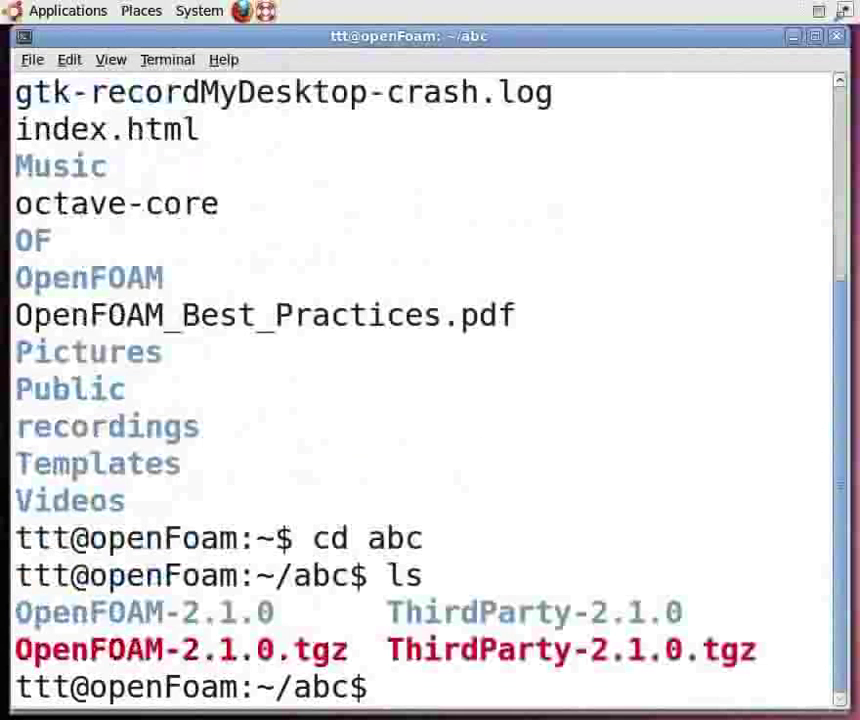
# Switch to the Source Pack Installation page in Firefox, read Unpacking the Sources and System Requirements, and return to the desktop.
pyautogui.hotkey('alt', 'Tab')
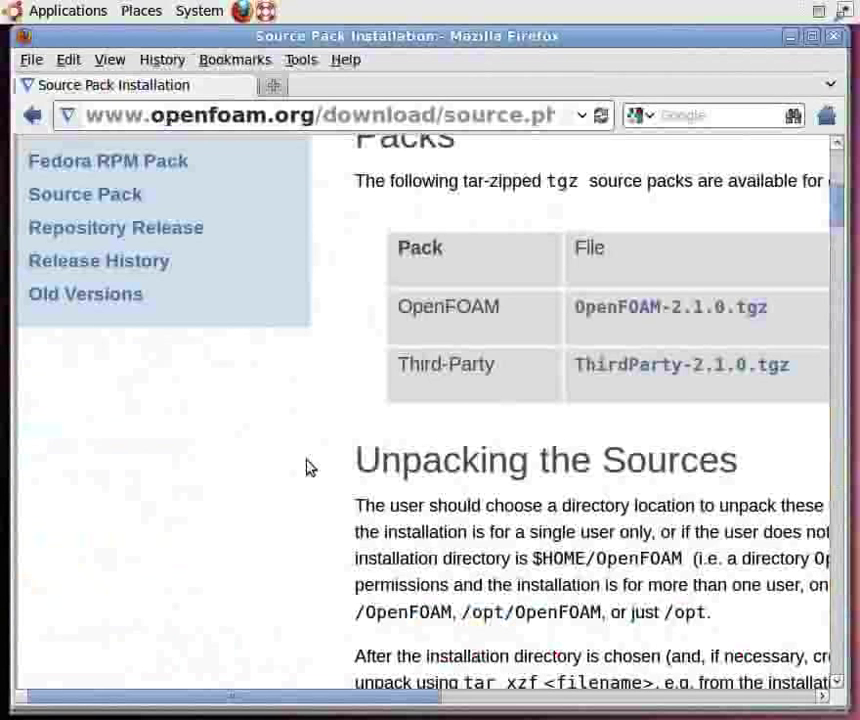
pyautogui.scroll(-3, 308, 467)
pyautogui.scroll(-2, 308, 467)
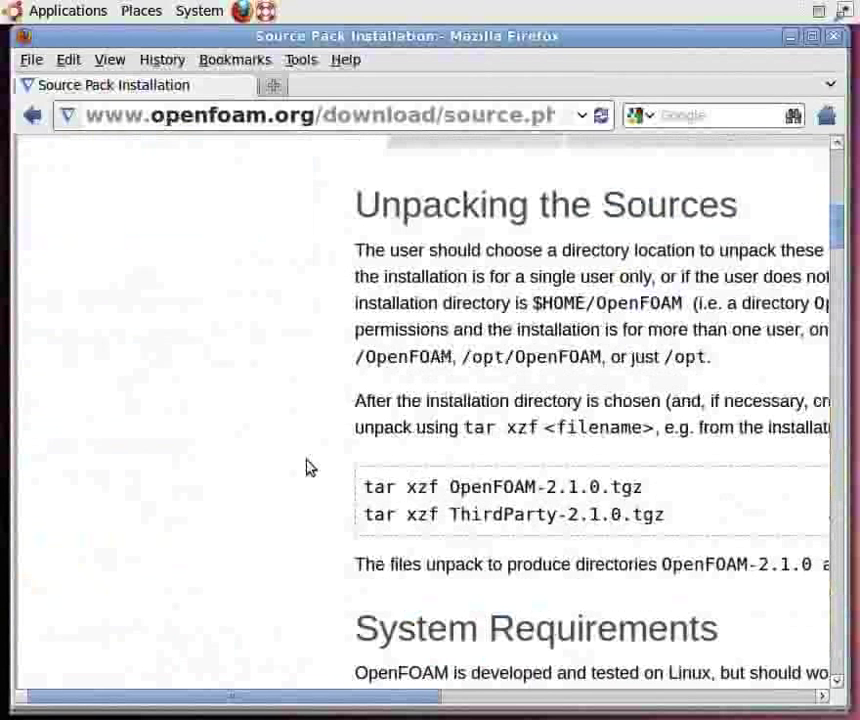
pyautogui.scroll(-6, 308, 467)
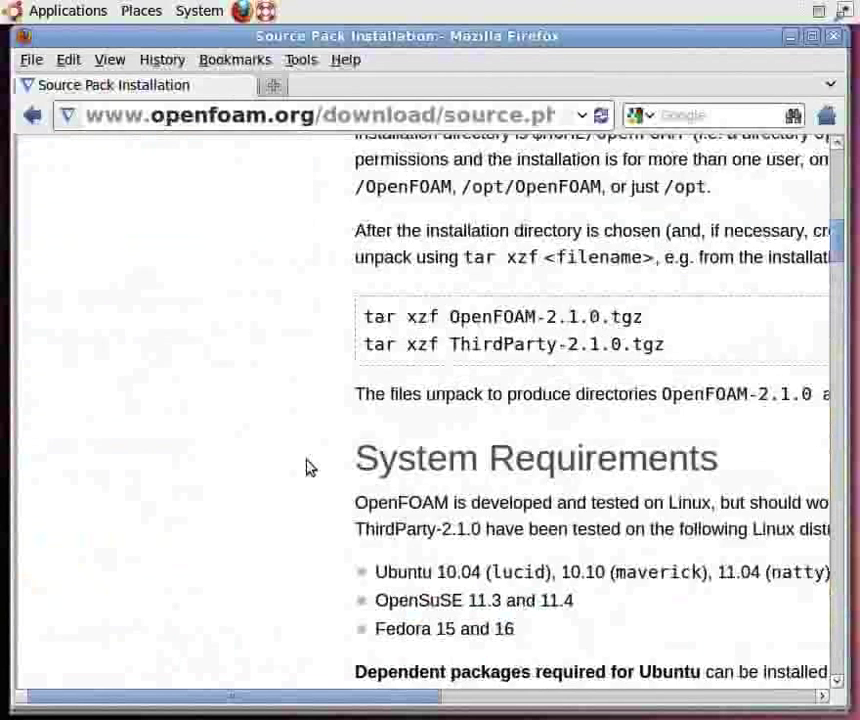
pyautogui.scroll(2, 308, 467)
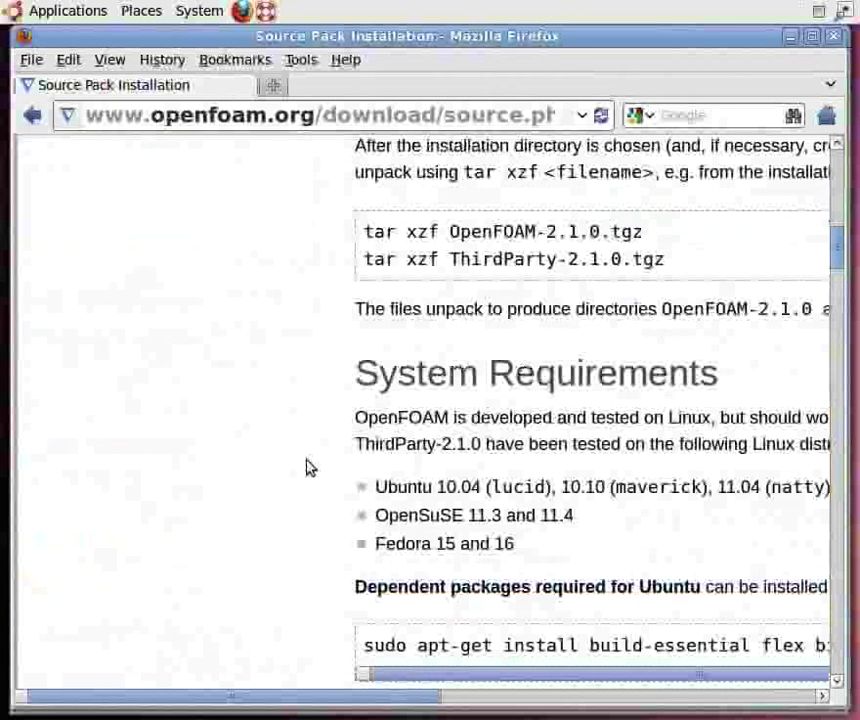
pyautogui.click(818, 12)
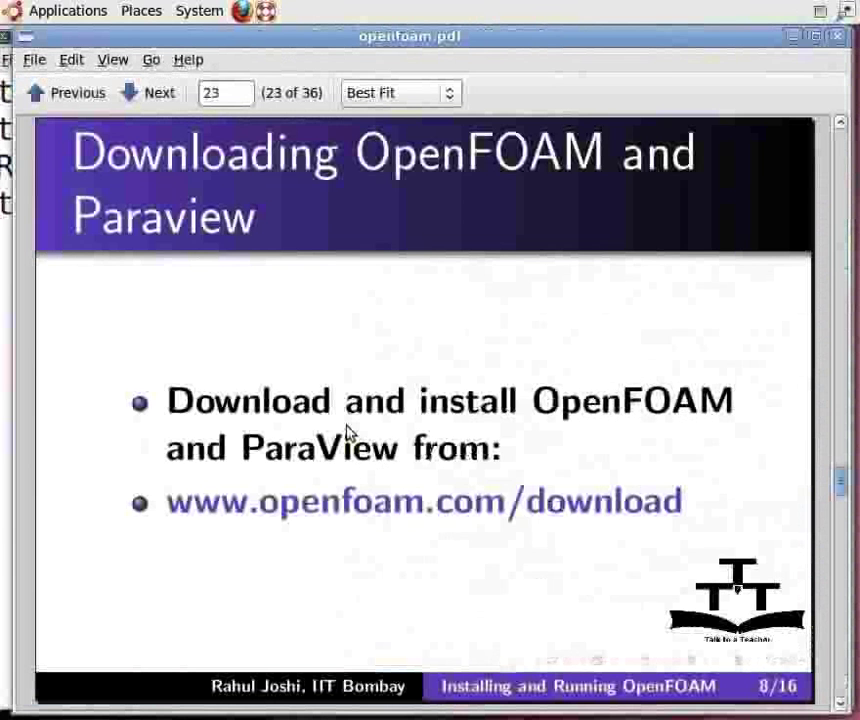
# Advance the openfoam.pdf slides through the Running OpenFOAM pages to page 26.
pyautogui.press('pagedown')
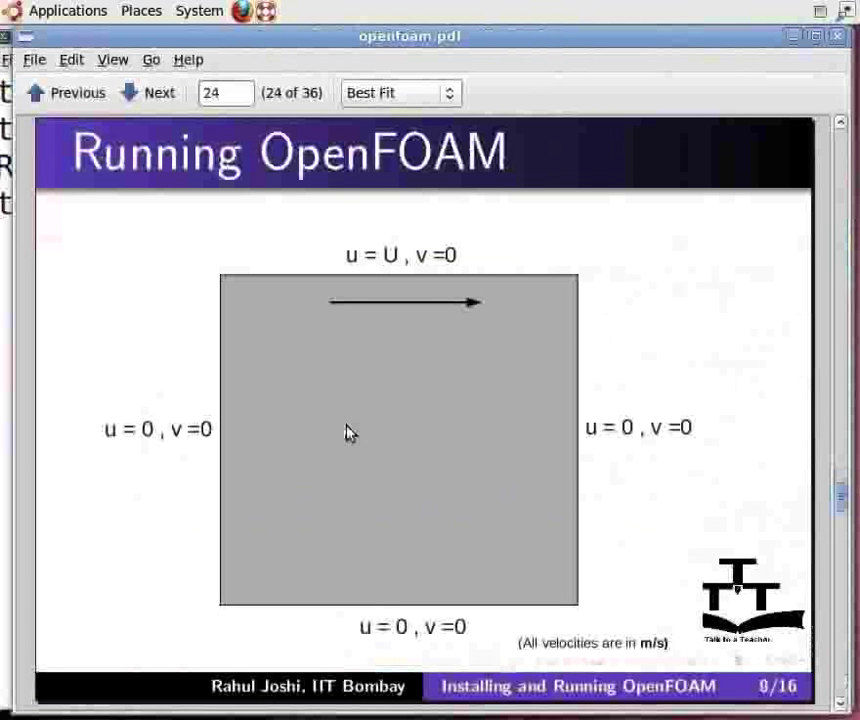
pyautogui.press('pagedown')
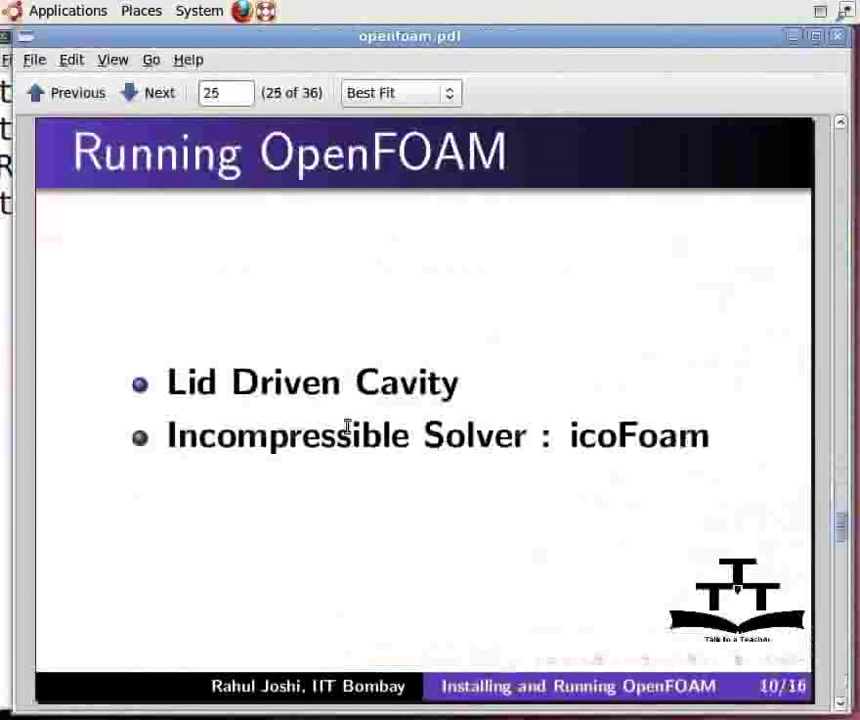
pyautogui.press('pagedown')
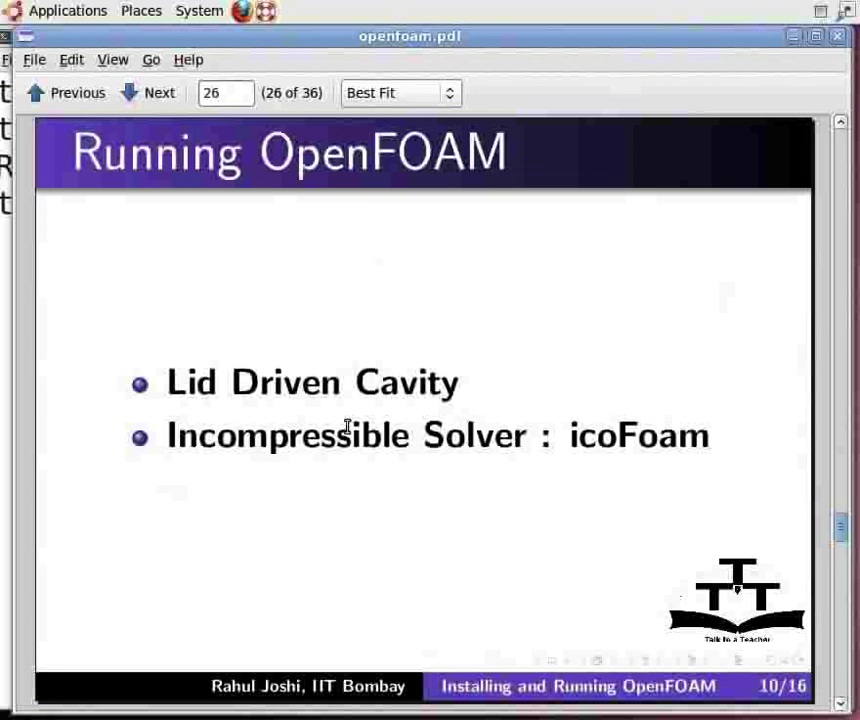
# Switch to the terminal and shrink its window to 45 columns wide, reducing its height as well.
pyautogui.hotkey('alt', 'Tab')
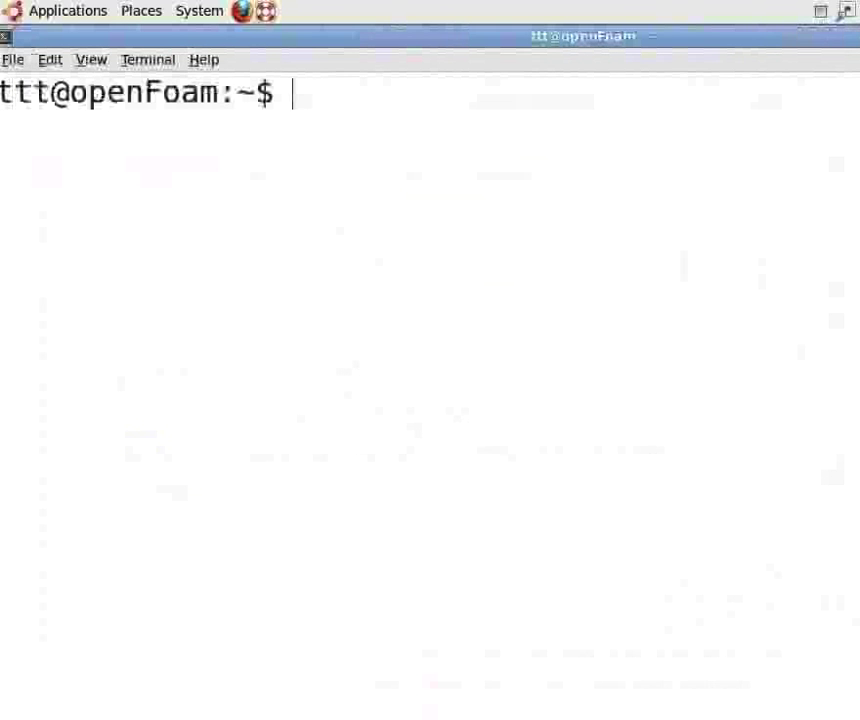
pyautogui.hotkey('alt', 'F8')
pyautogui.press('Left')
pyautogui.press('Left')
pyautogui.press('Left')
pyautogui.press('Left')
pyautogui.press('Left')
pyautogui.press('Left')
pyautogui.press('Left')
pyautogui.press('Left')
pyautogui.press('Left')
pyautogui.press('Left')
pyautogui.press('Left')
pyautogui.press('Left')
pyautogui.press('Left')
pyautogui.press('Left')
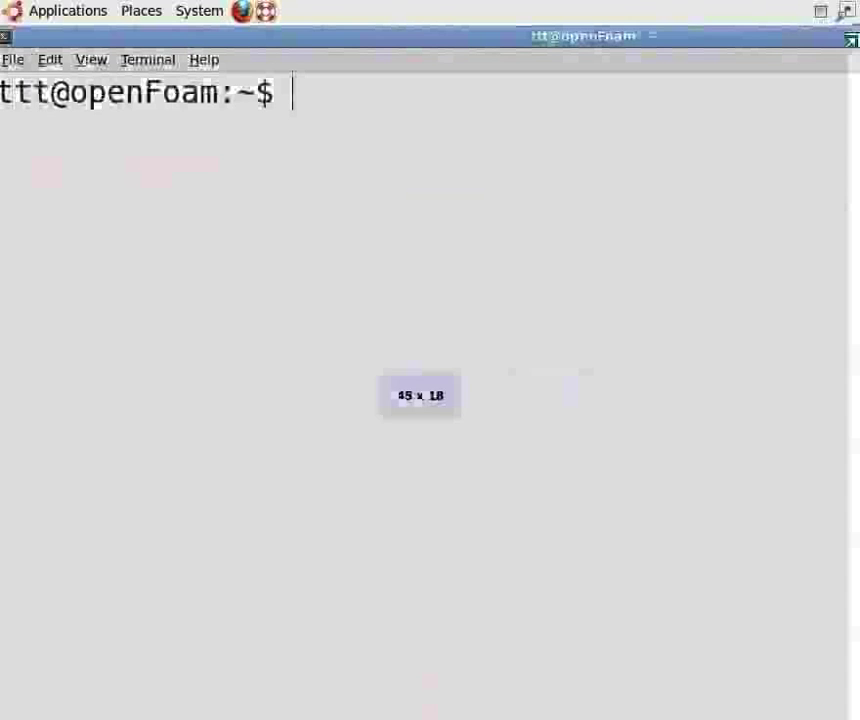
pyautogui.press('Return')
pyautogui.hotkey('alt', 'F8')
pyautogui.press('Up')
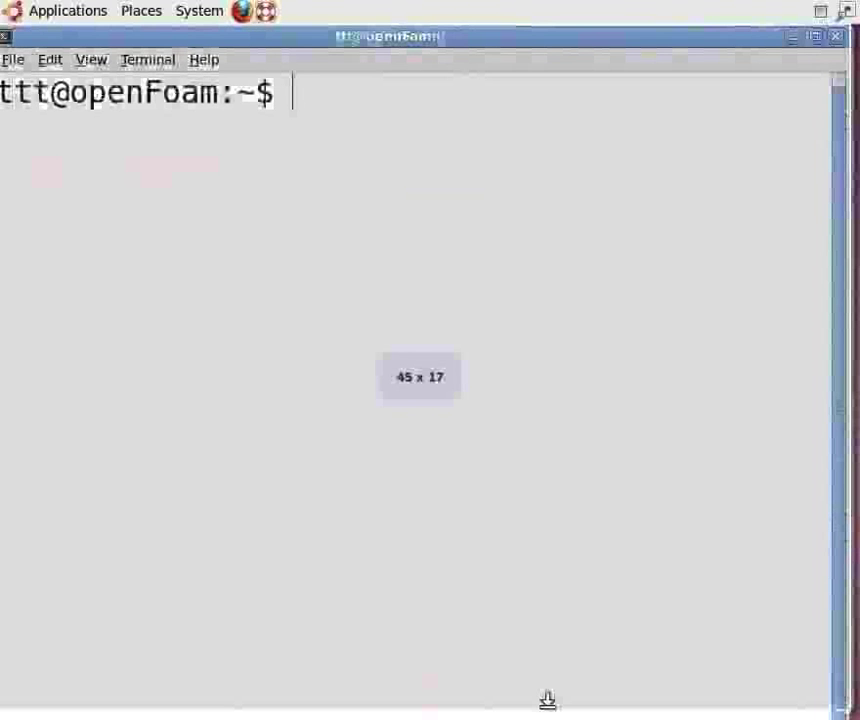
pyautogui.press('Return')
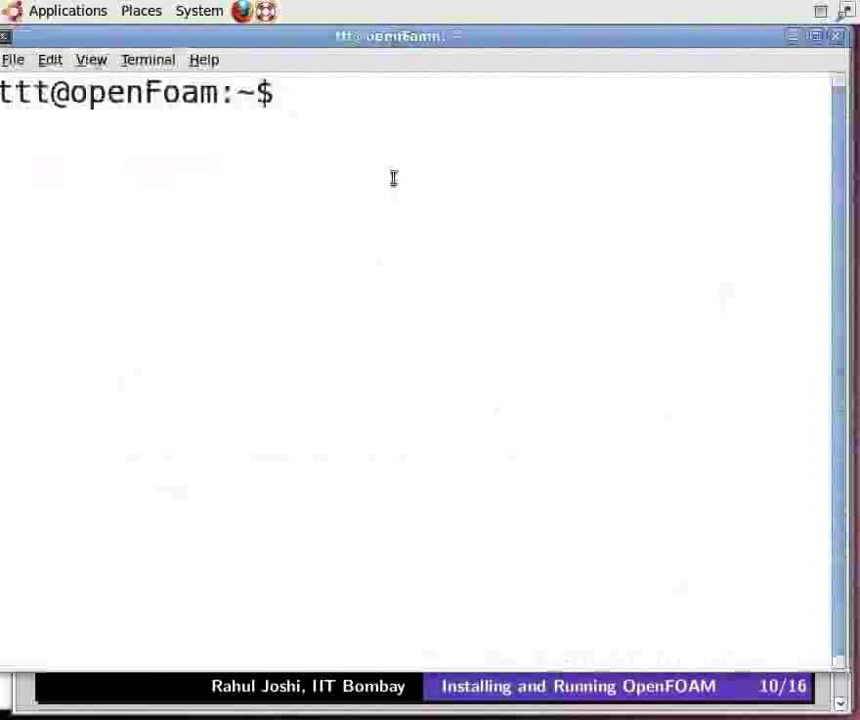
# Go to the OpenFOAM run directory with the run command and change to its tutorials folder.
pyautogui.write('run')
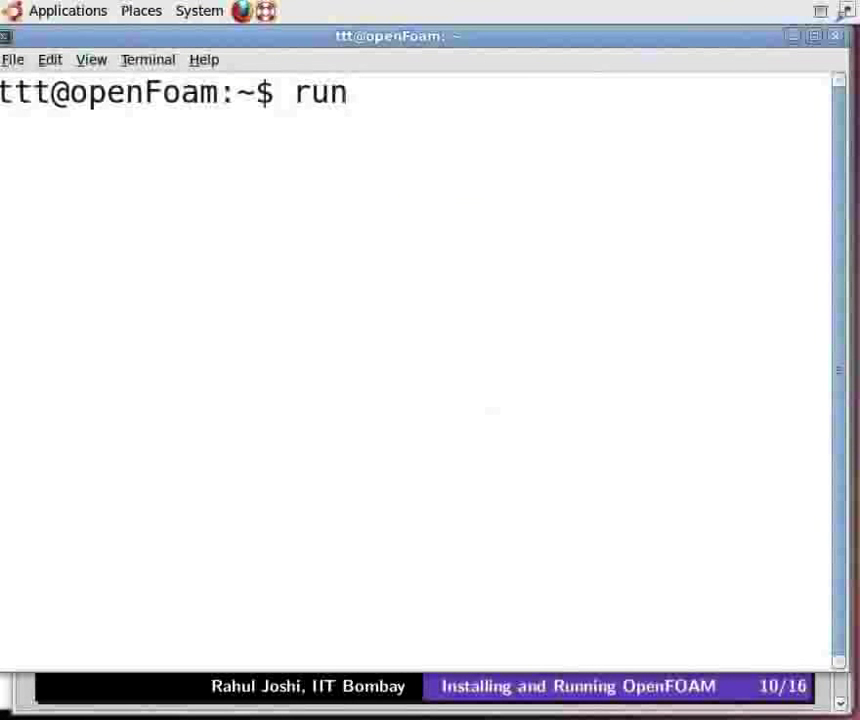
pyautogui.press('Return')
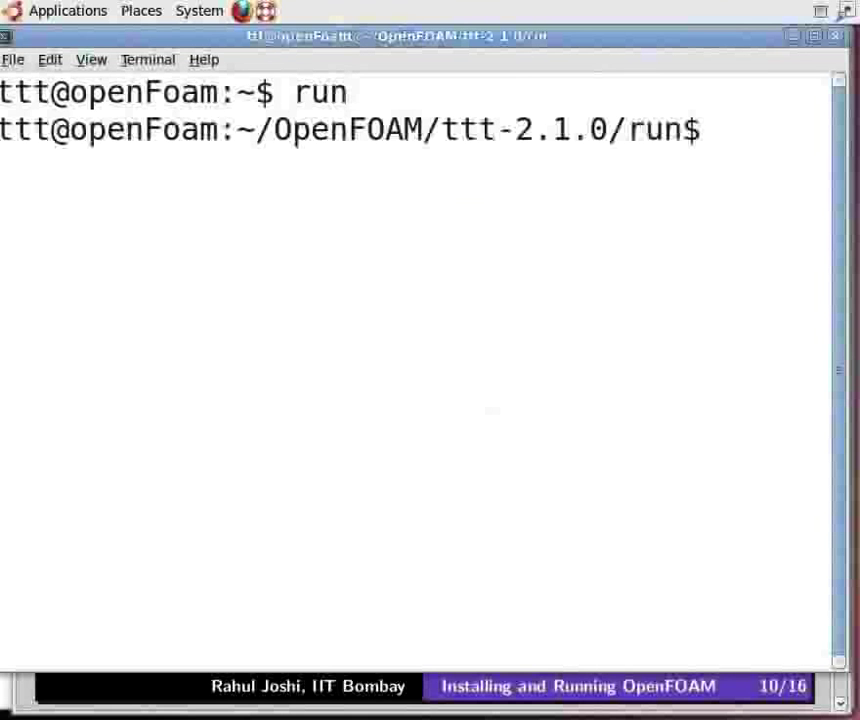
pyautogui.write('cd tutorials')
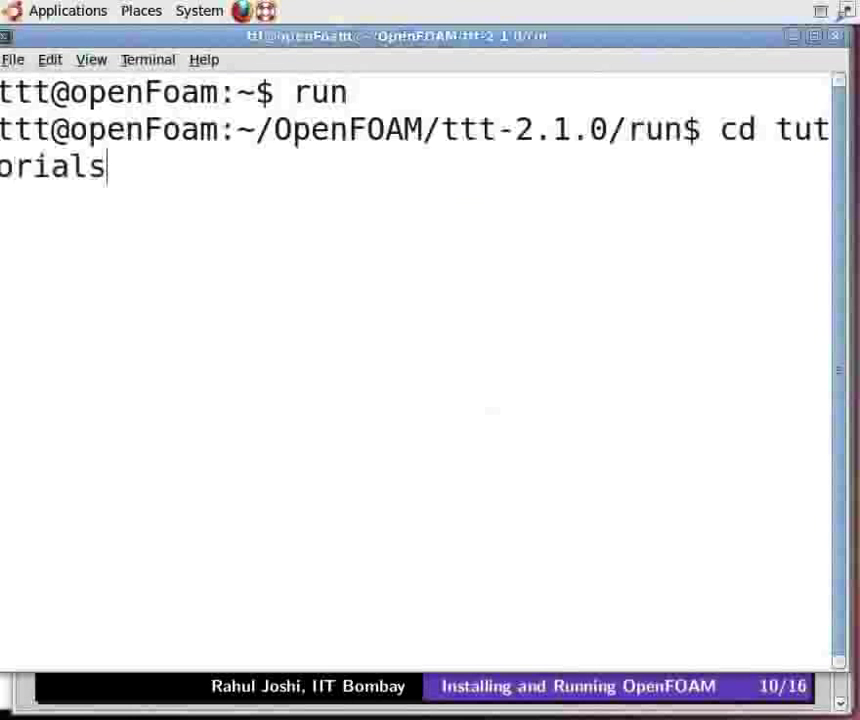
pyautogui.press('Return')
# Change to the incompressible folder with cd incompressible and into its solver folder with cd icoFoam.
pyautogui.write('cd')
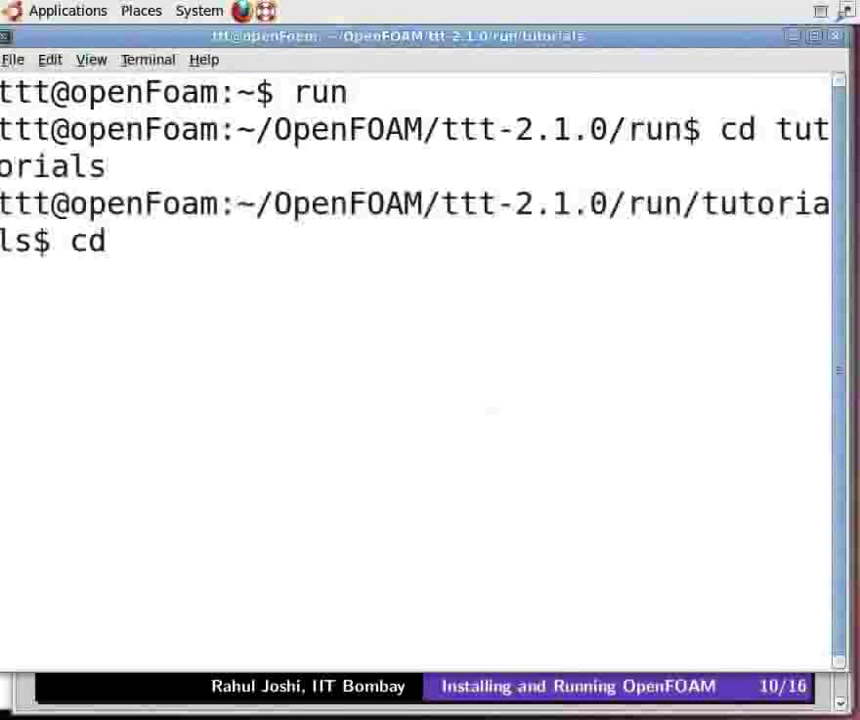
pyautogui.write(' incompre')
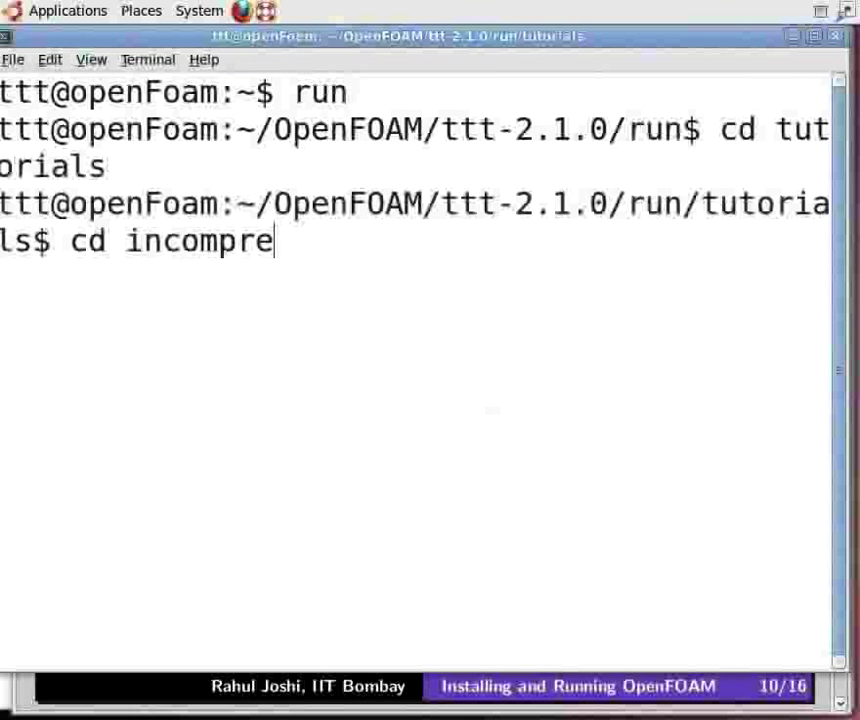
pyautogui.write('s')
pyautogui.write('sible')
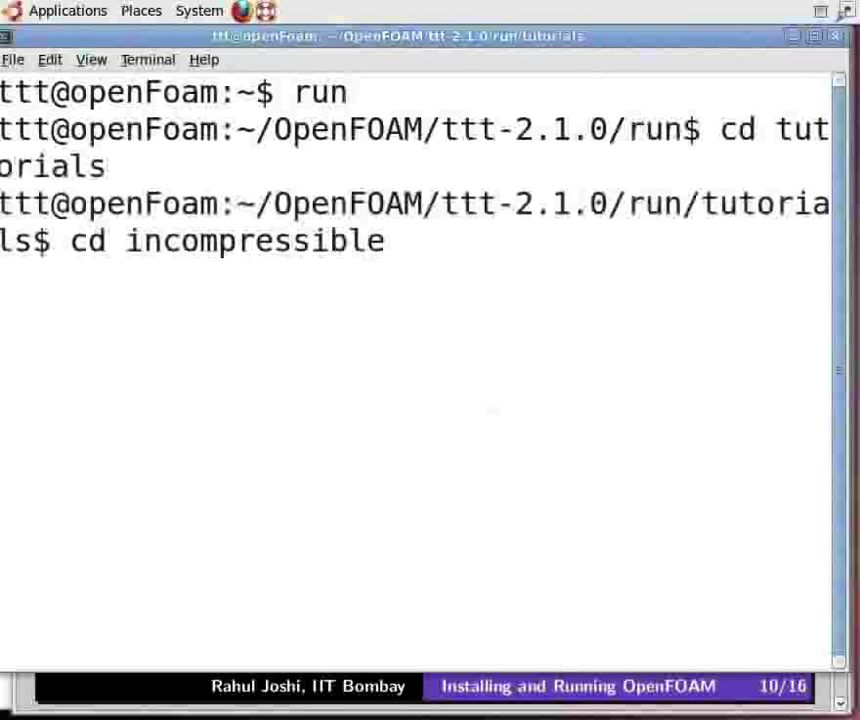
pyautogui.press('Return')
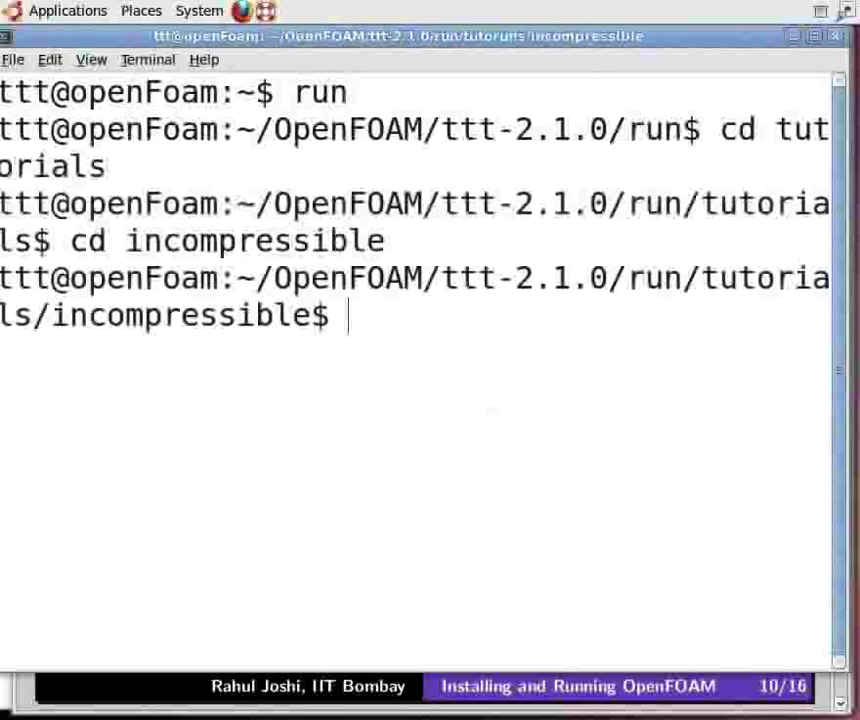
pyautogui.write('cd')
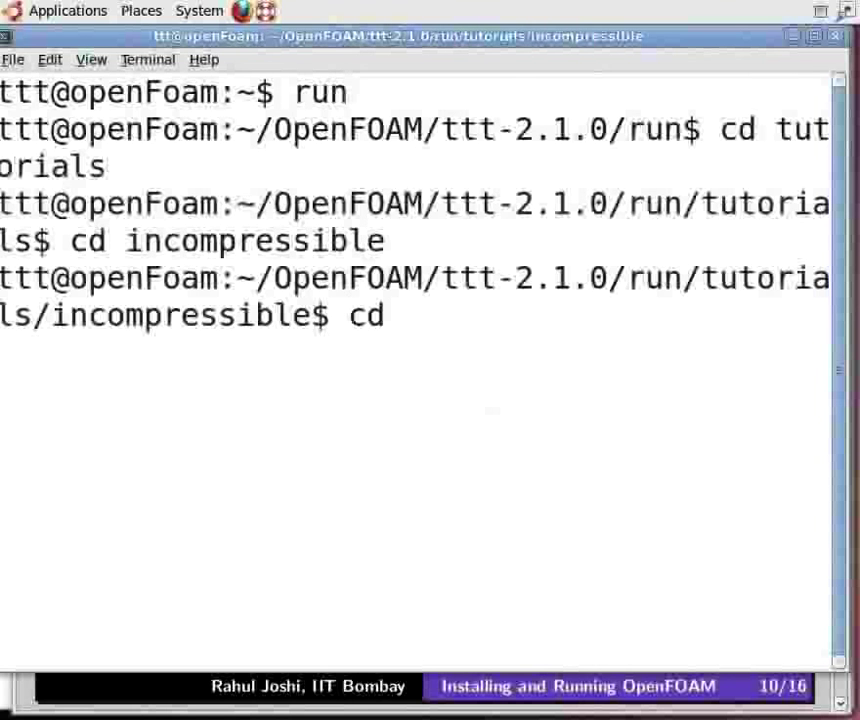
pyautogui.write(' icoF')
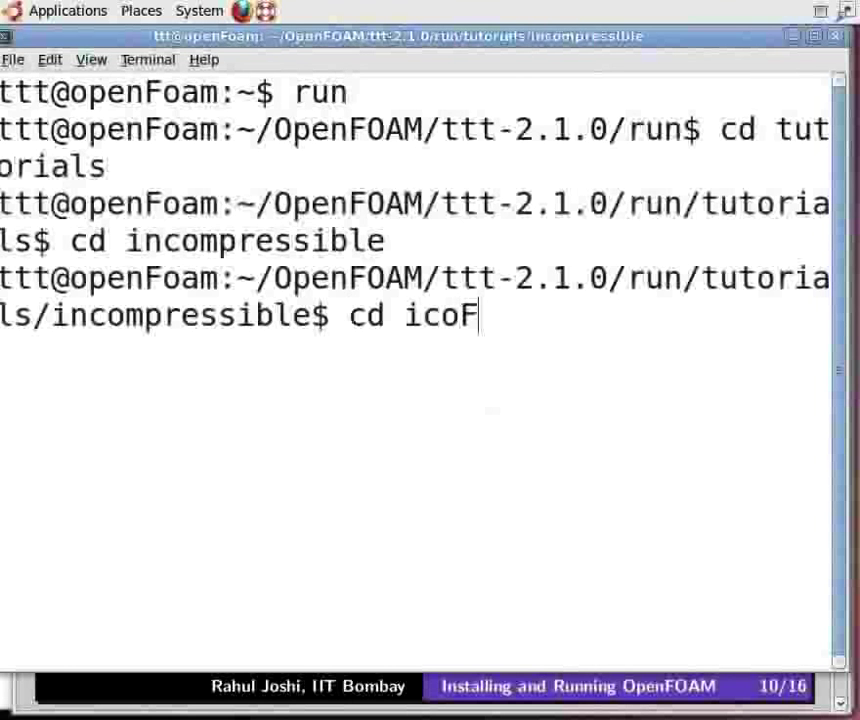
pyautogui.write('oam')
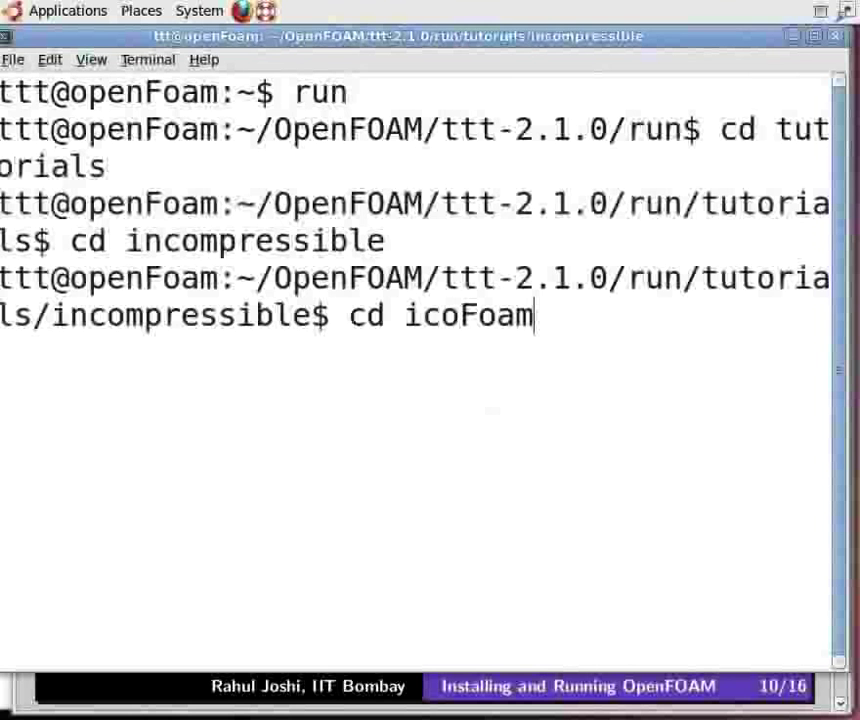
pyautogui.press('Return')
# Change to the cavity case folder with cd cavity and list its contents with ls.
pyautogui.write('cd ')
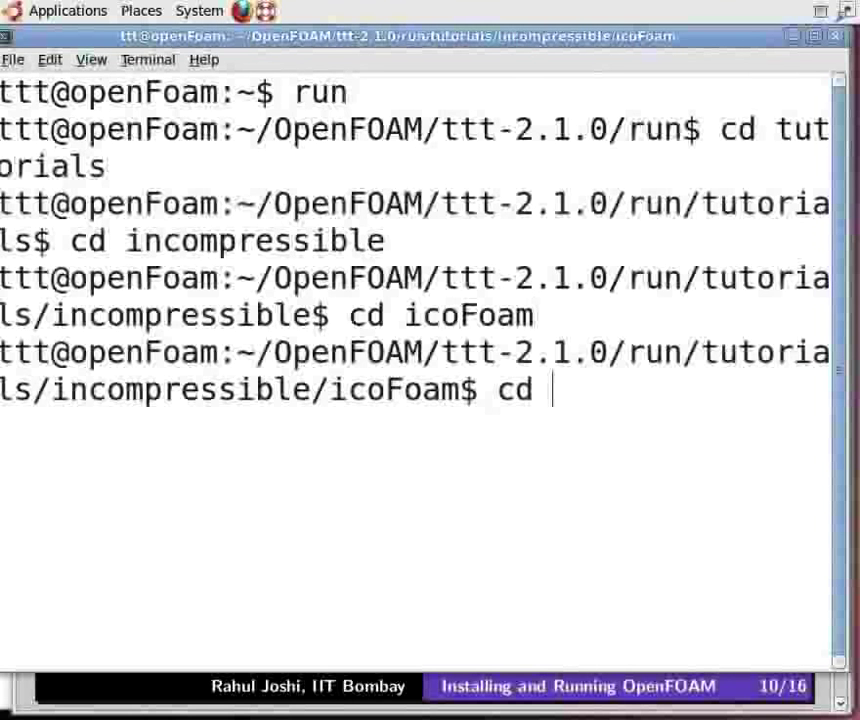
pyautogui.write('cavity')
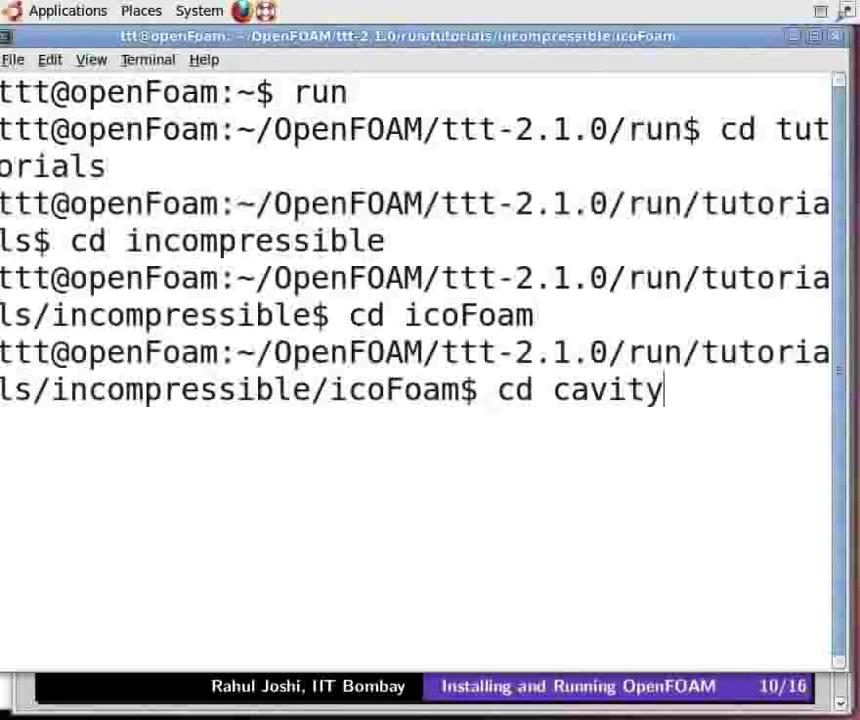
pyautogui.press('Return')
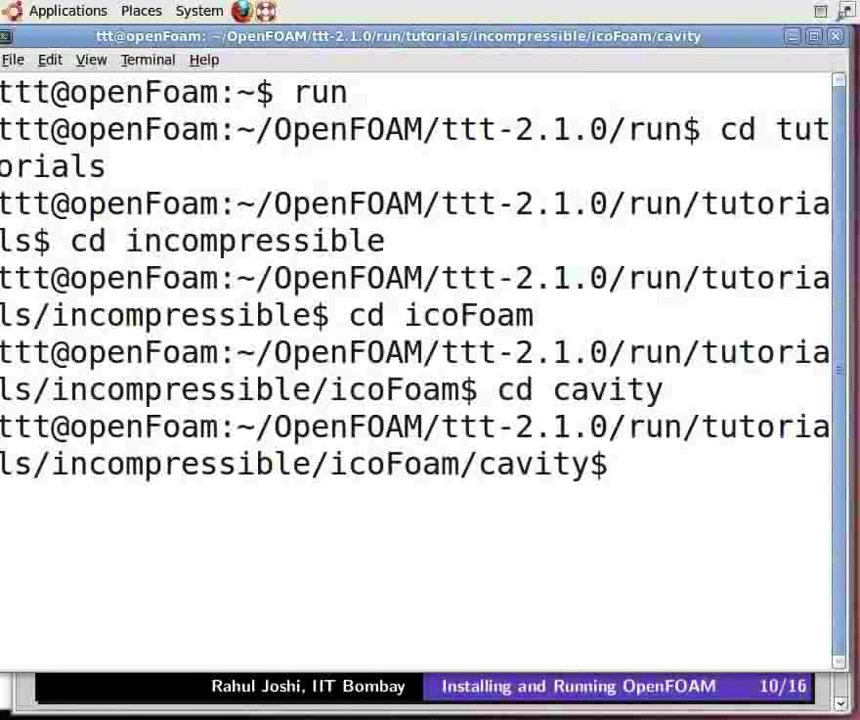
pyautogui.write('ls')
pyautogui.press('Return')
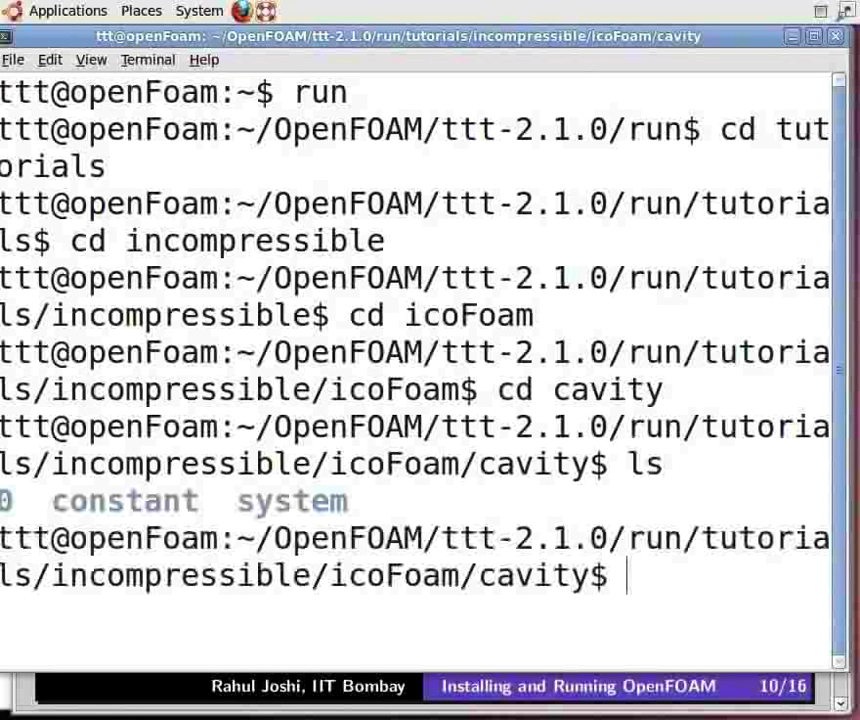
# Generate the mesh of the cavity case by running blockMesh.
pyautogui.write('blo')
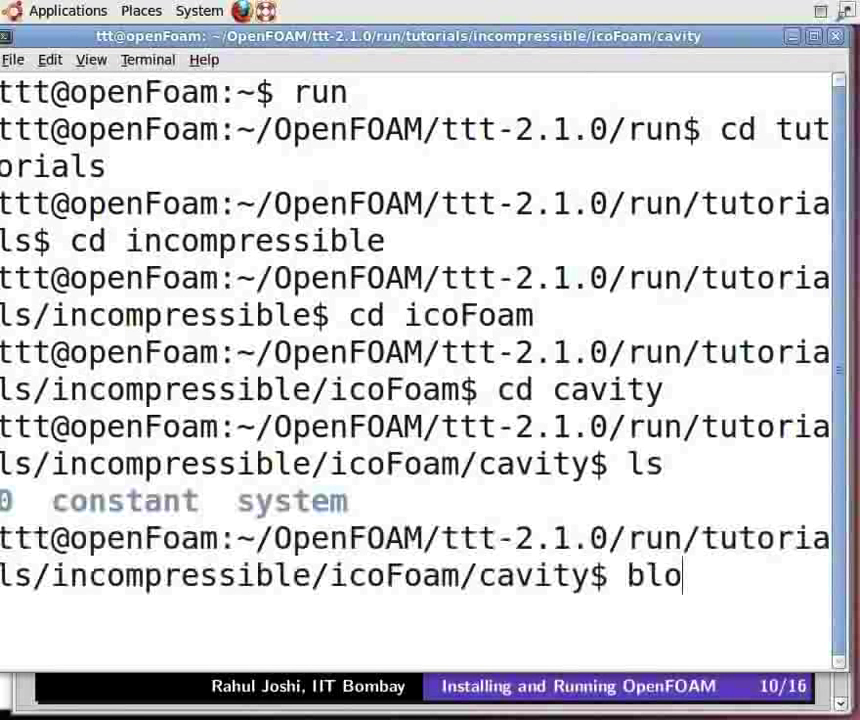
pyautogui.write('ckM')
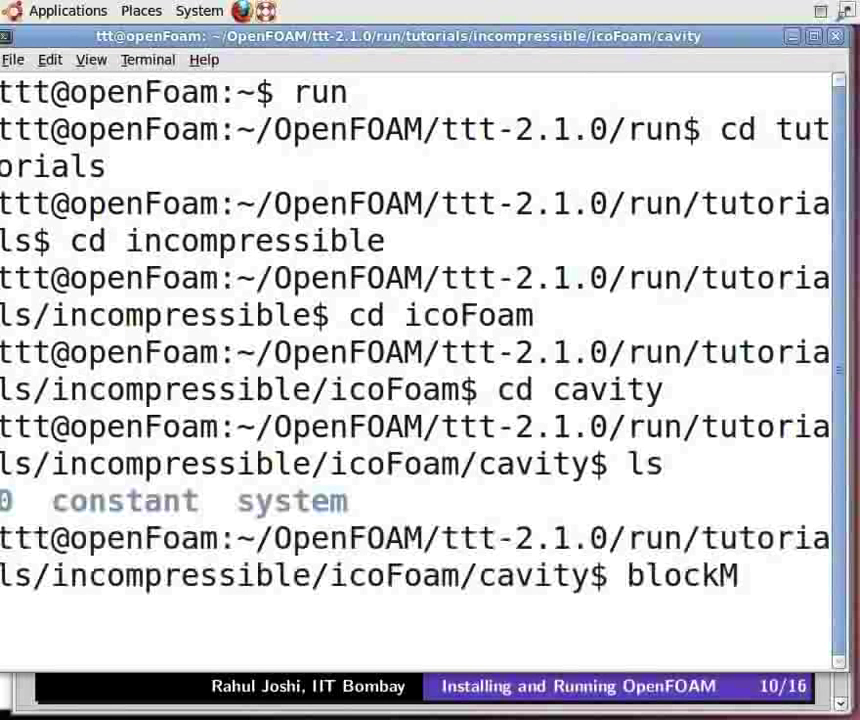
pyautogui.write('esh')
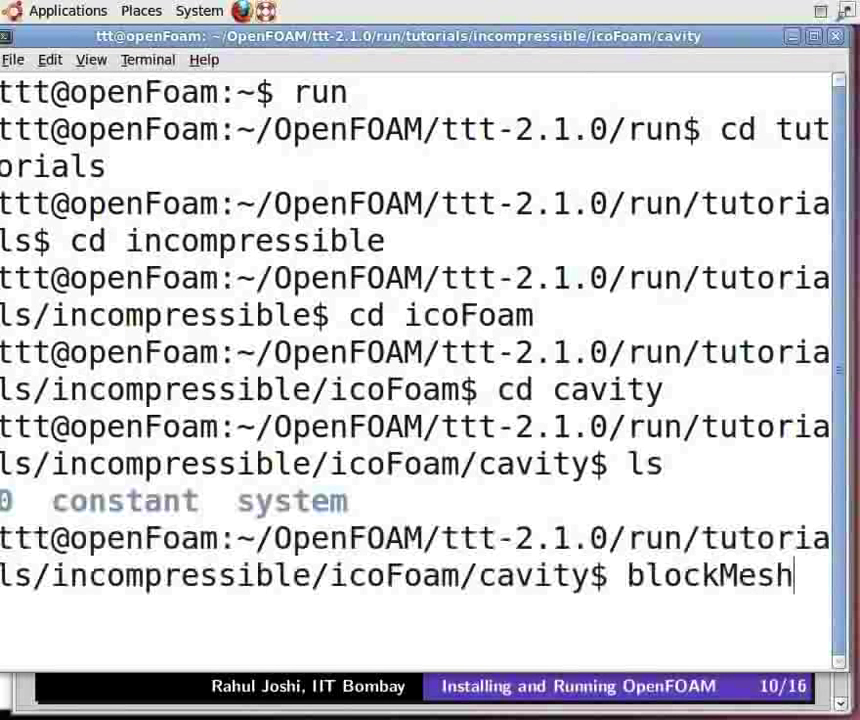
pyautogui.press('Return')
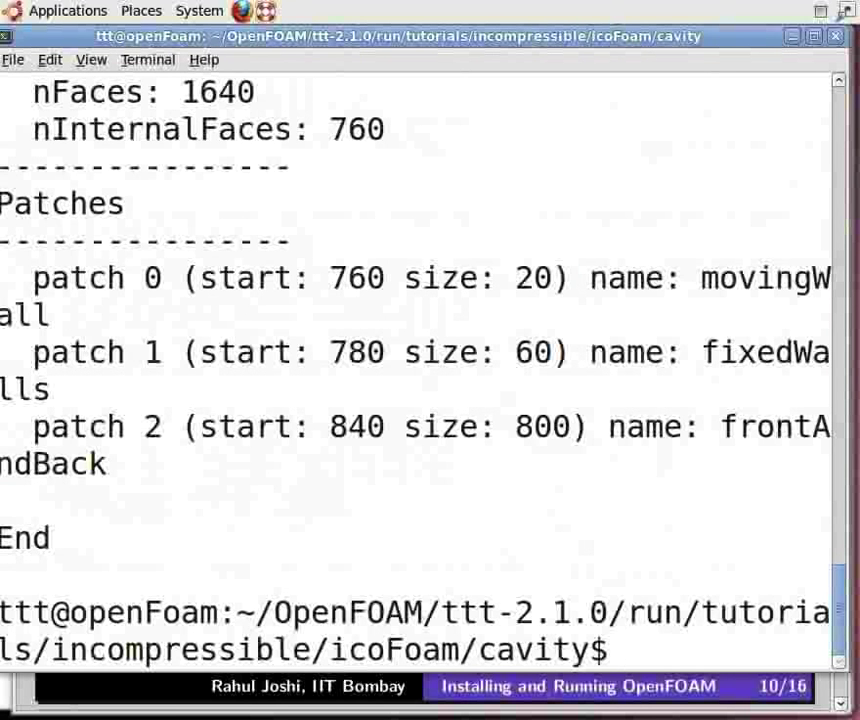
# Run the icoFoam solver on the cavity case.
pyautogui.write('icoF')
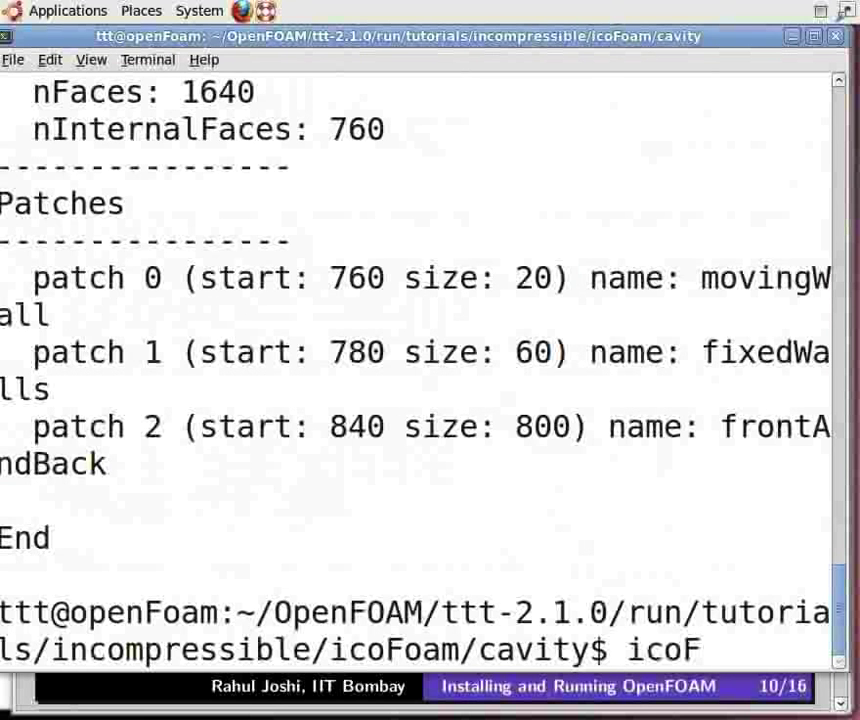
pyautogui.write('oam')
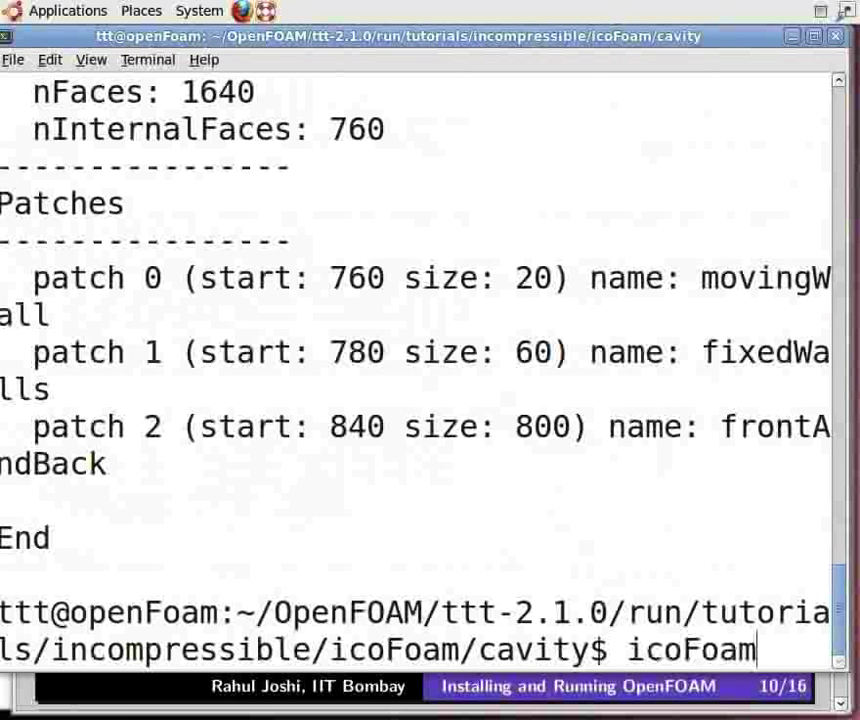
pyautogui.press('Return')
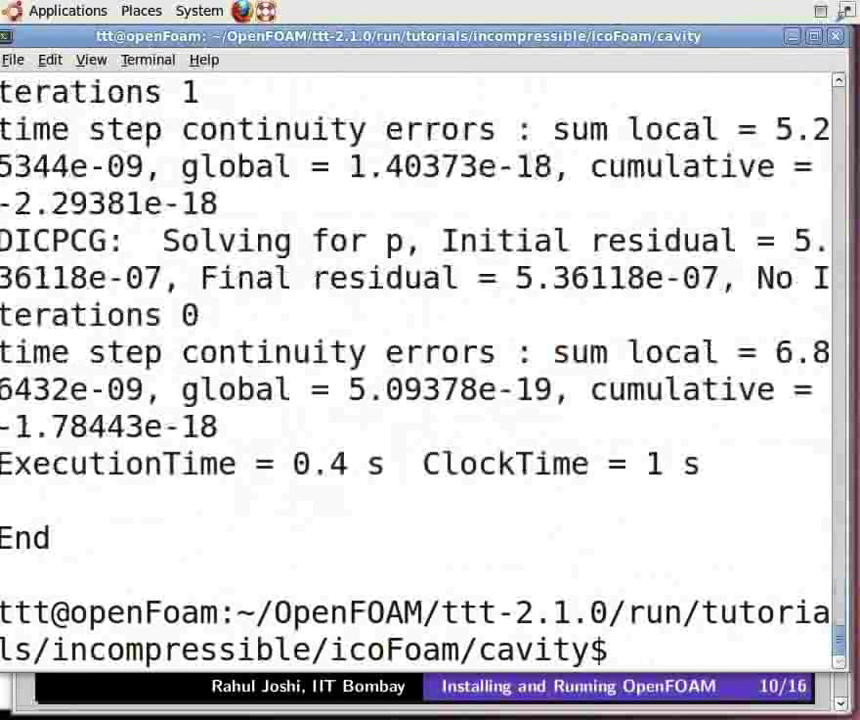
# Launch ParaView for the cavity case with paraFoam and load the cavity.OpenFOAM geometry into the 3D view.
pyautogui.write('para')
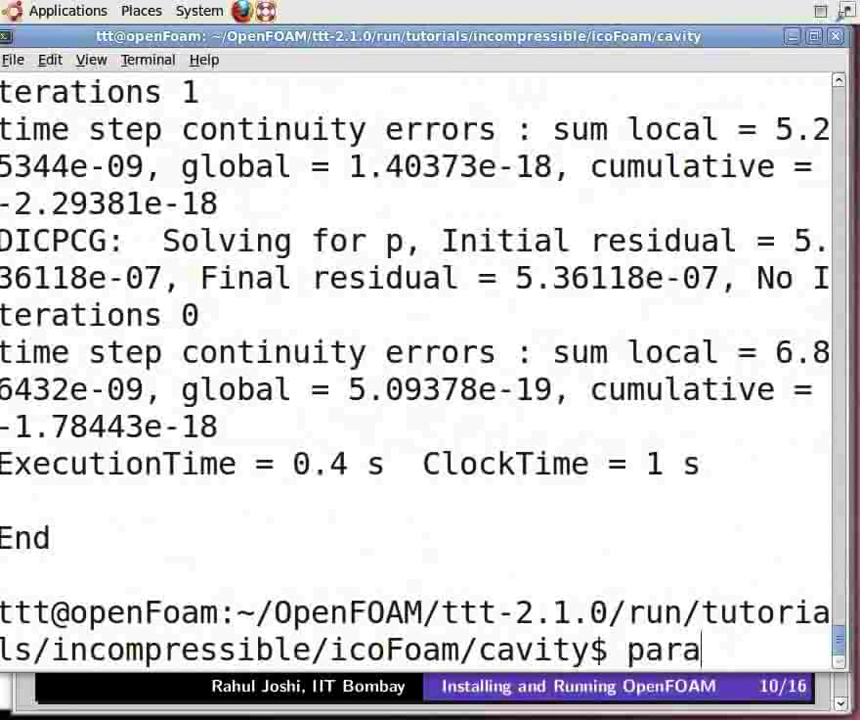
pyautogui.write('Fo')
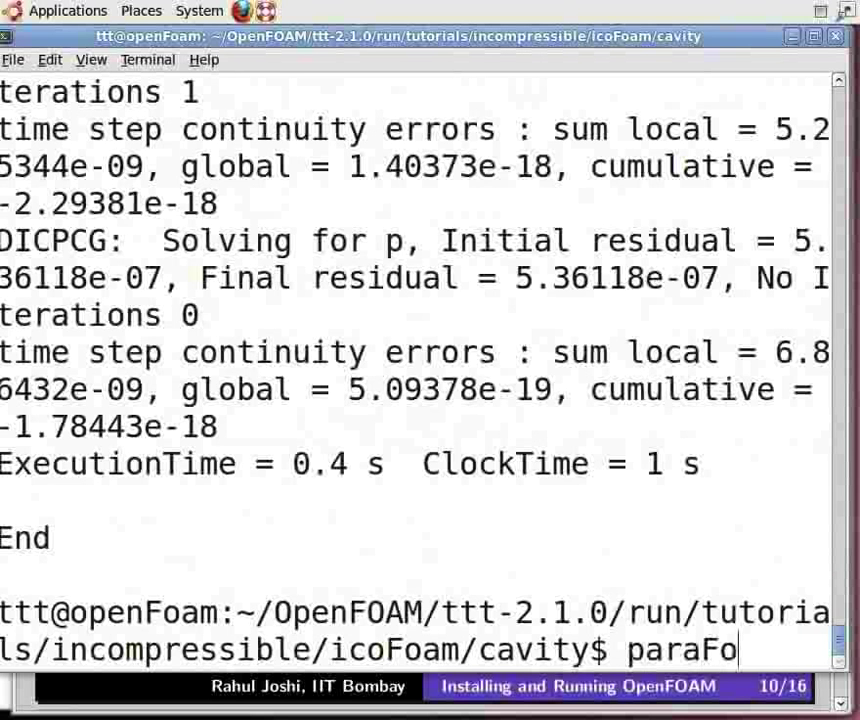
pyautogui.write('am')
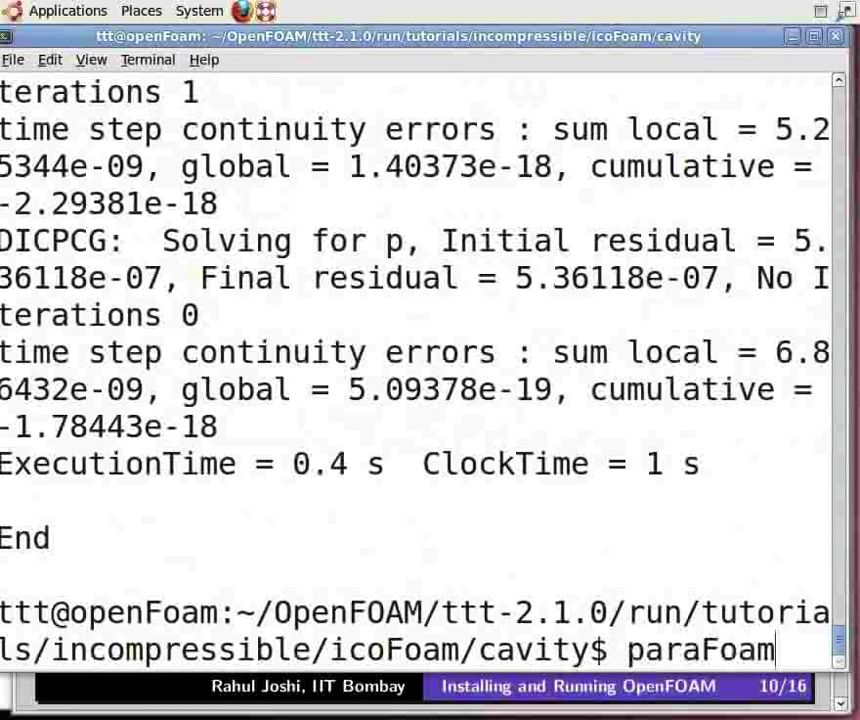
pyautogui.press('Return')
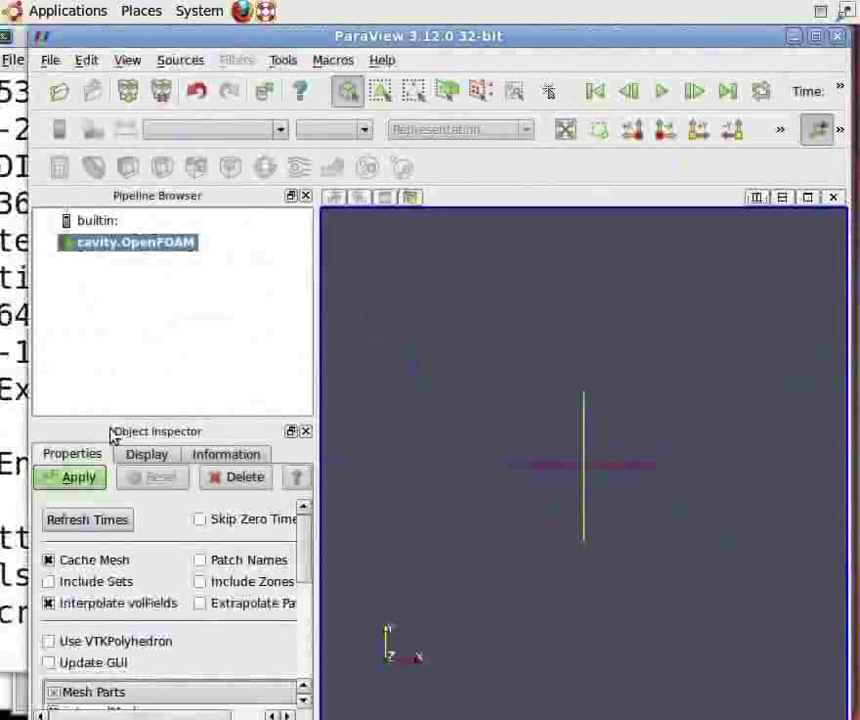
pyautogui.click(79, 479)
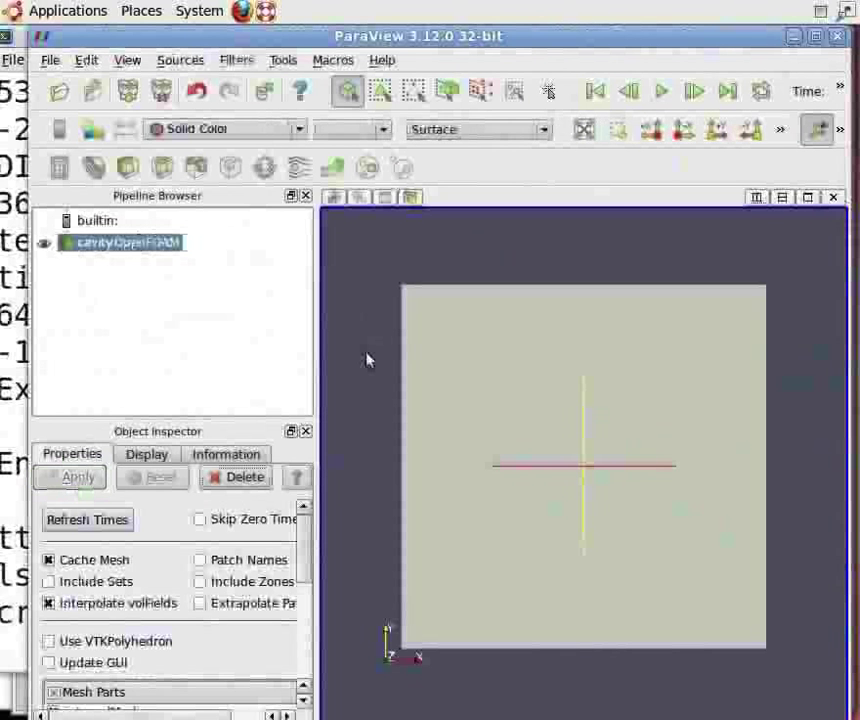
# Exclude internalMesh from the mesh parts of cavity.OpenFOAM and apply the change.
pyautogui.moveTo(367, 360)
pyautogui.mouseDown()
pyautogui.moveTo(399, 372)
pyautogui.moveTo(372, 349)
pyautogui.mouseUp()
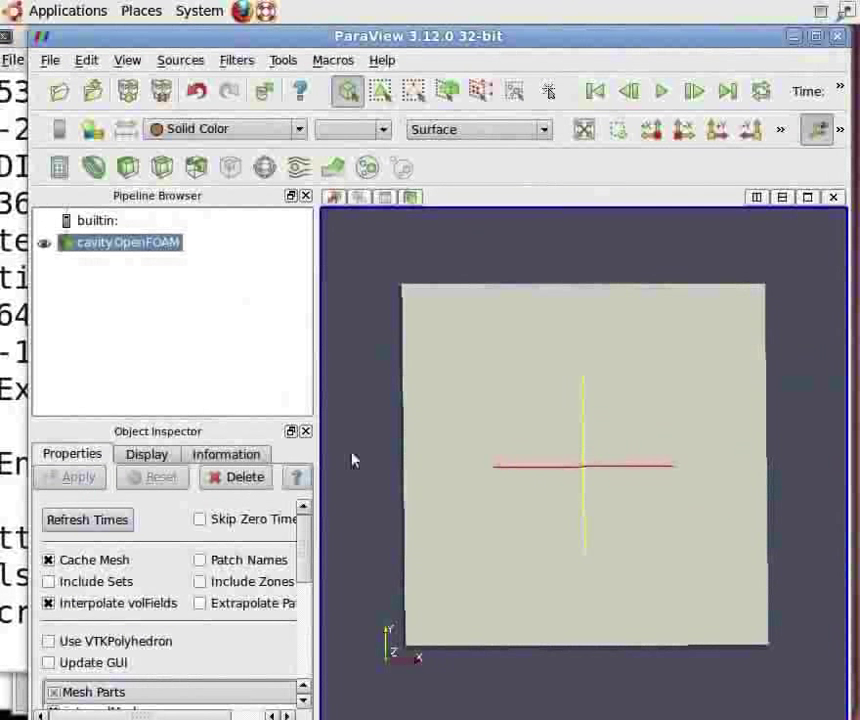
pyautogui.moveTo(378, 399); pyautogui.dragTo(413, 432)
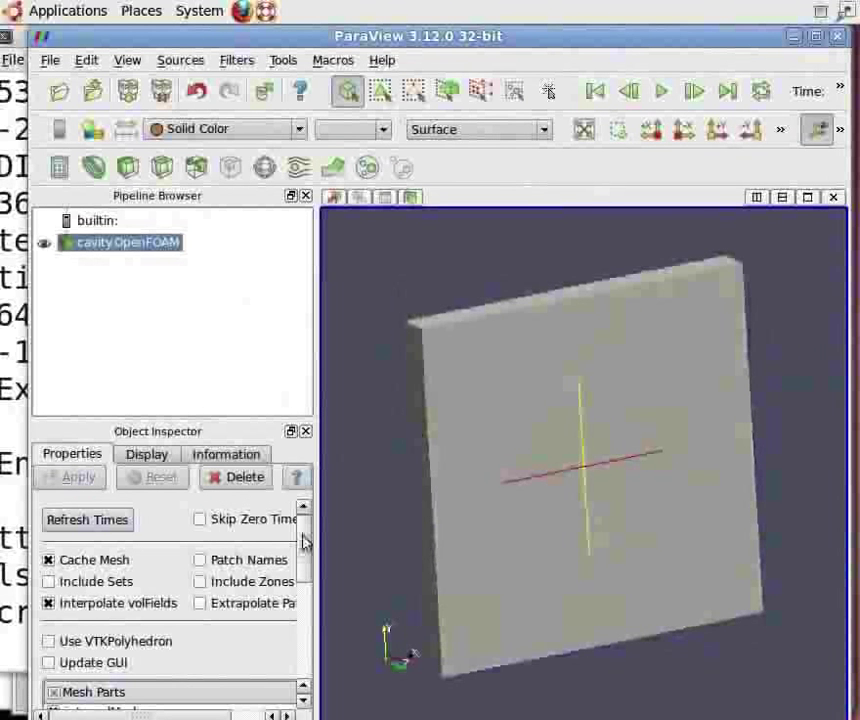
pyautogui.moveTo(303, 541); pyautogui.dragTo(303, 597)
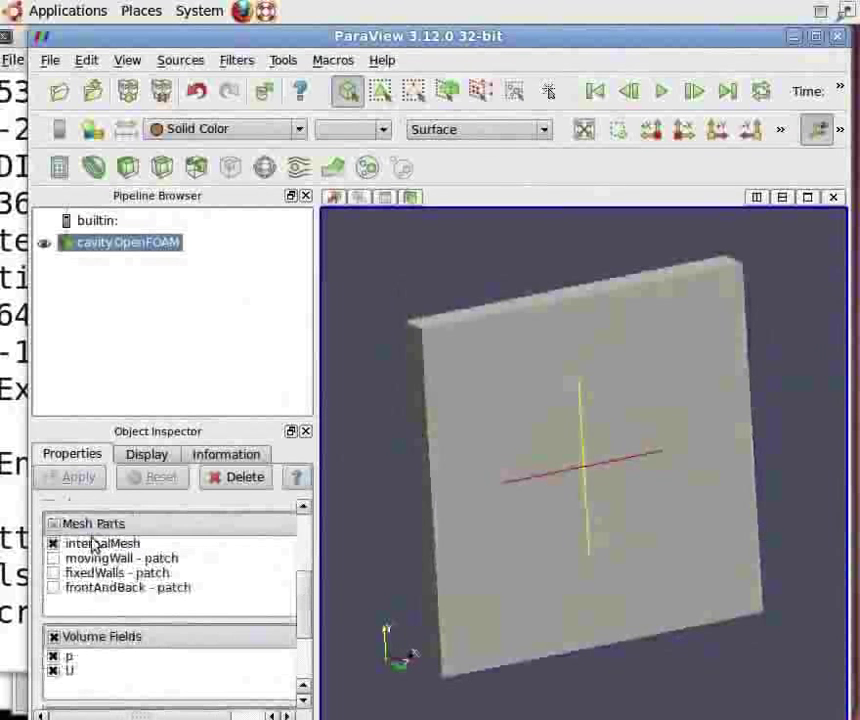
pyautogui.click(54, 545)
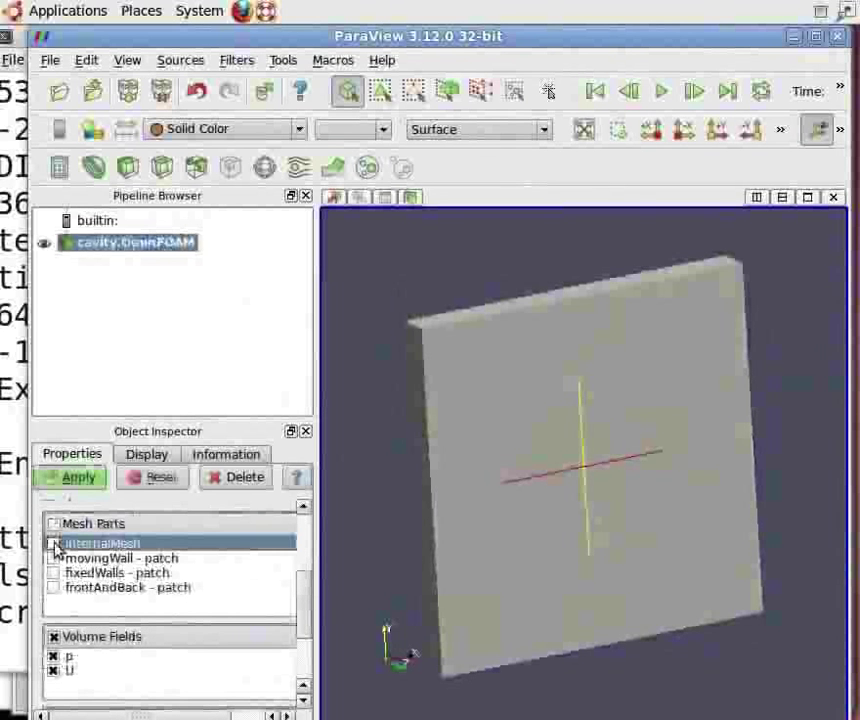
pyautogui.click(70, 479)
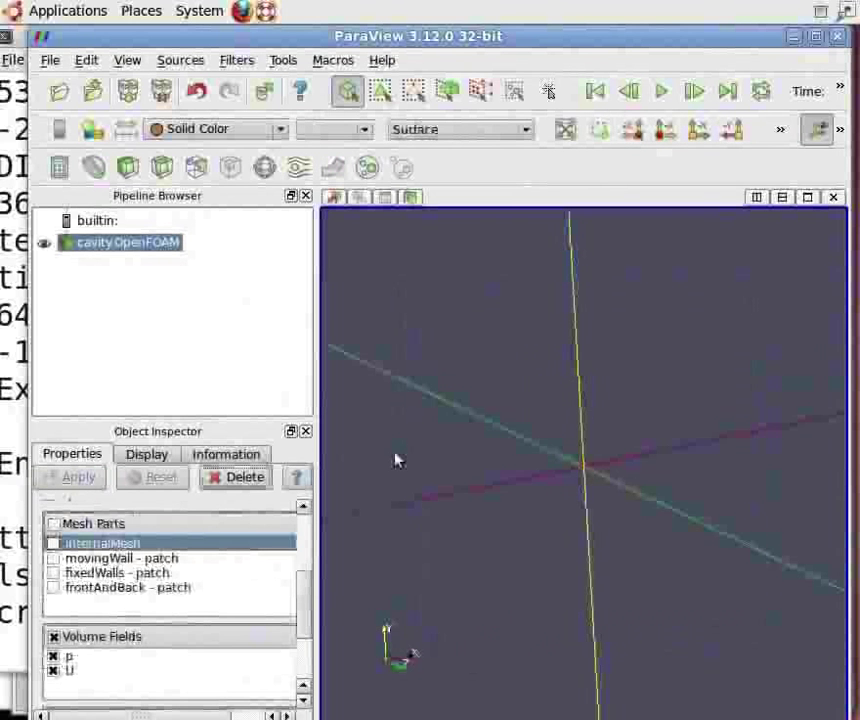
# Include the movingWall and fixedWalls patches in the displayed mesh parts and apply the change.
pyautogui.click(54, 559)
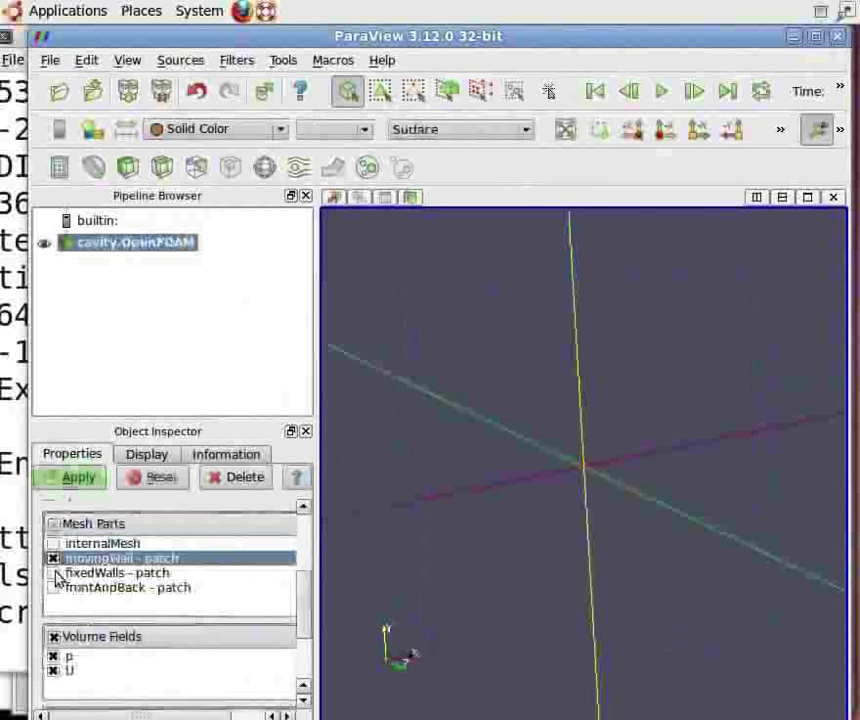
pyautogui.click(54, 574)
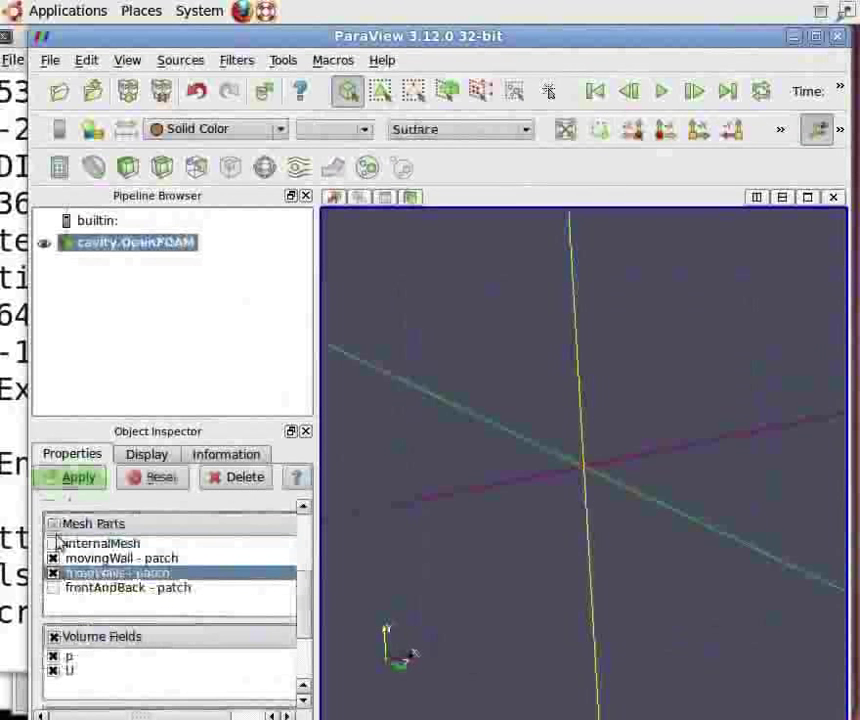
pyautogui.click(71, 481)
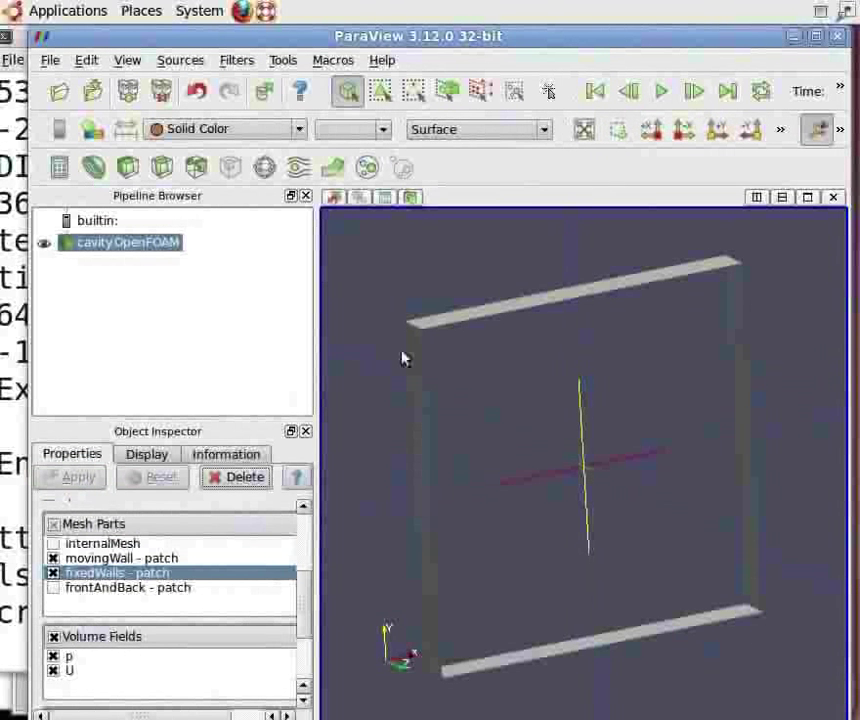
# Exclude the movingWall patch from the mesh parts of cavity.OpenFOAM, apply the change and inspect the remaining fixed walls.
pyautogui.click(55, 562)
pyautogui.click(53, 559)
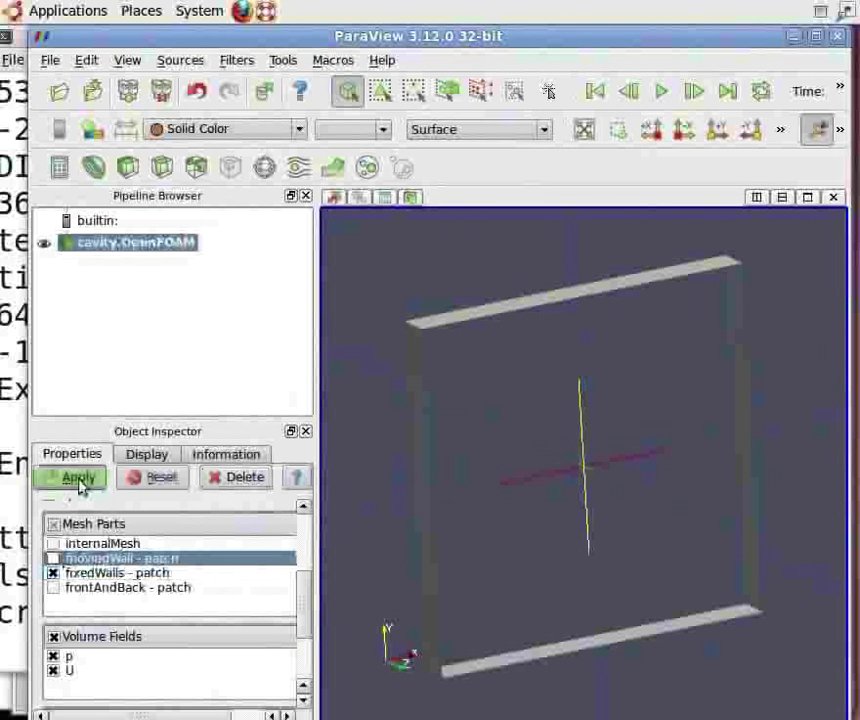
pyautogui.click(80, 480)
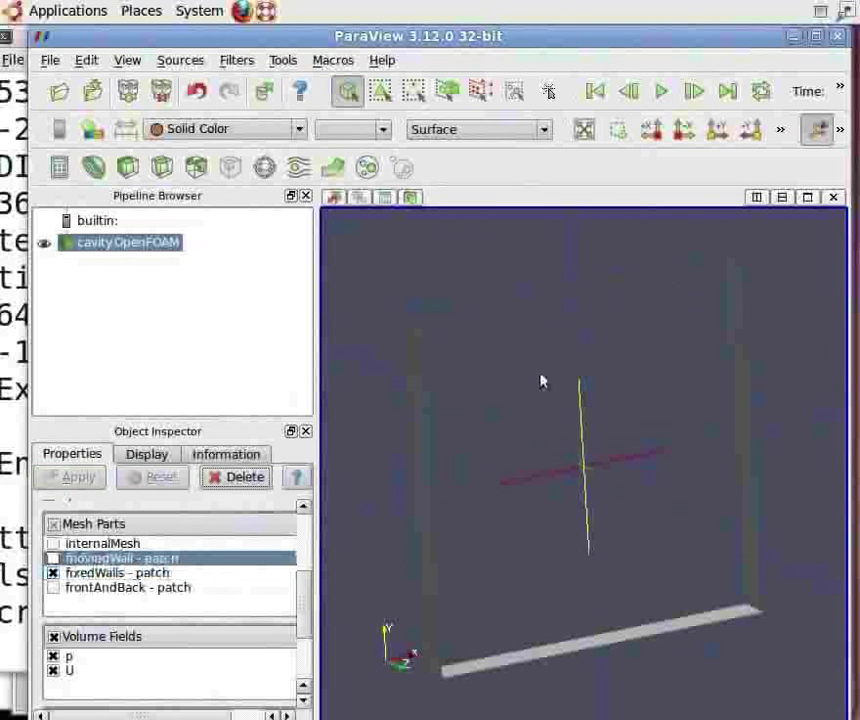
pyautogui.moveTo(543, 378); pyautogui.dragTo(591, 291)
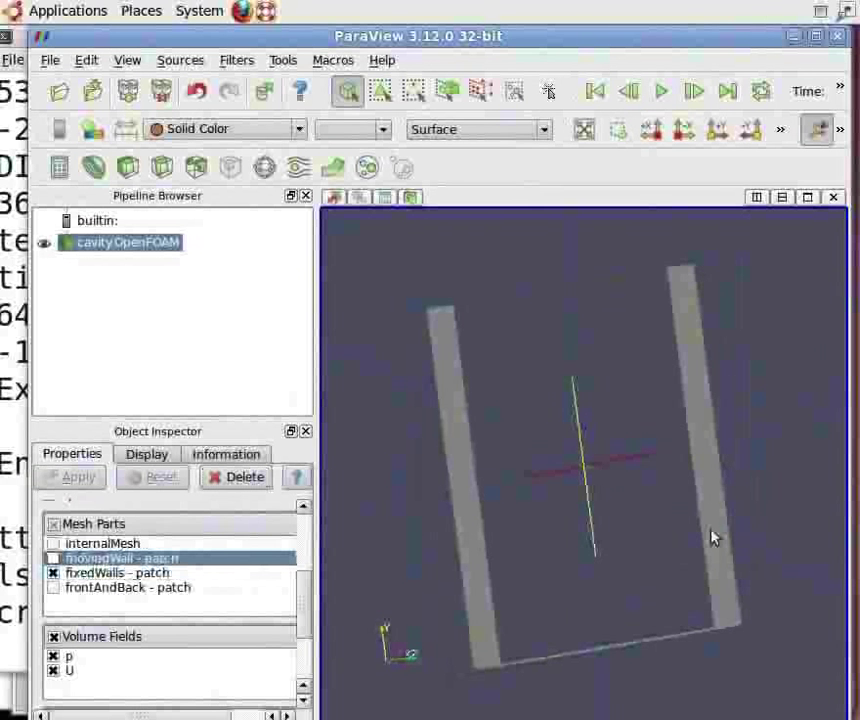
# Switch to the openfoam.pdf slides and read from the Summary through the Assignment, project information and Acknowledgements to the final slide.
pyautogui.click(117, 716)
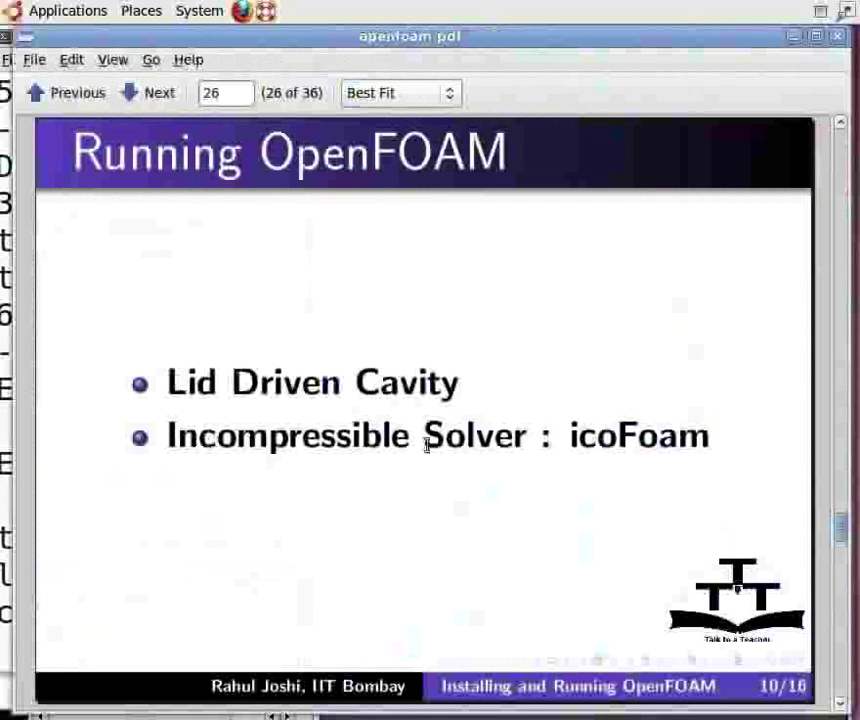
pyautogui.press('pagedown')
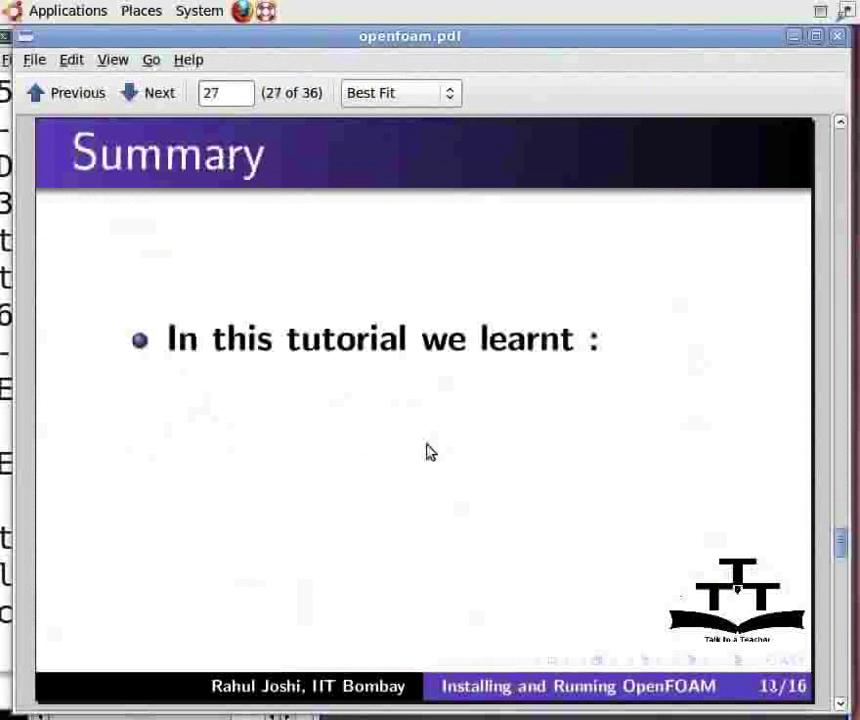
pyautogui.press('pagedown')
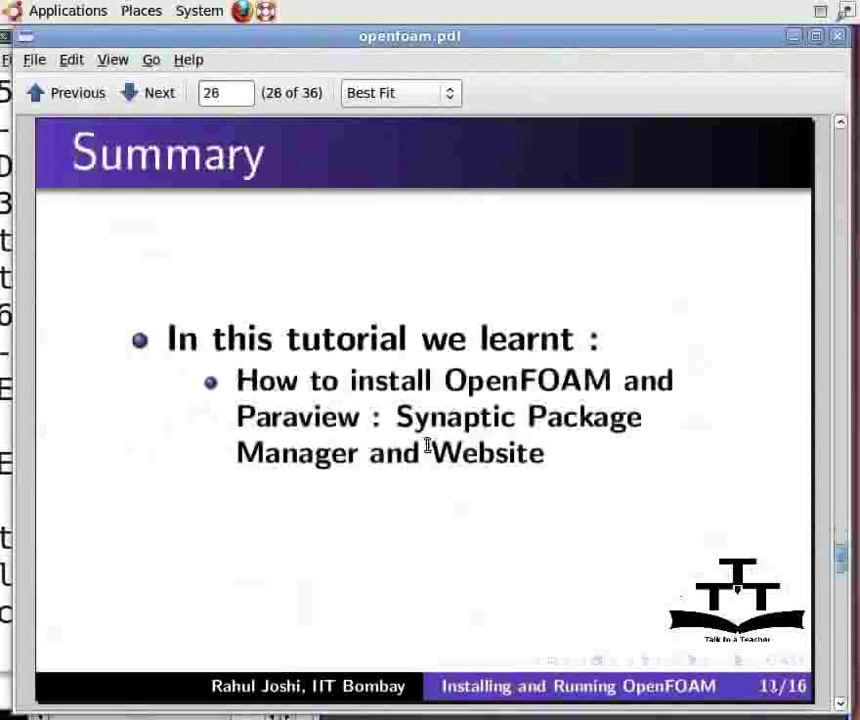
pyautogui.press('pagedown')
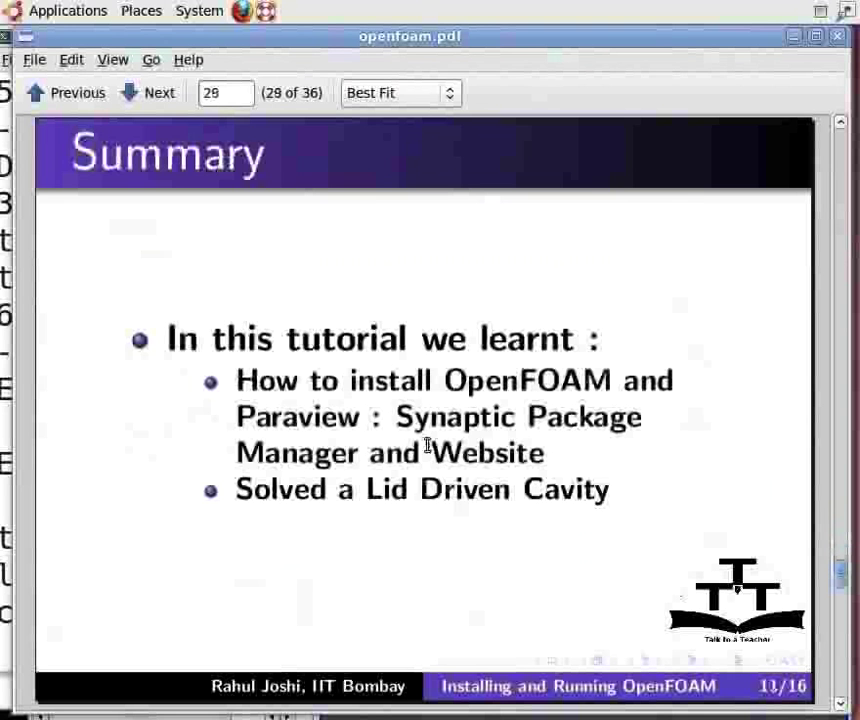
pyautogui.press('pagedown')
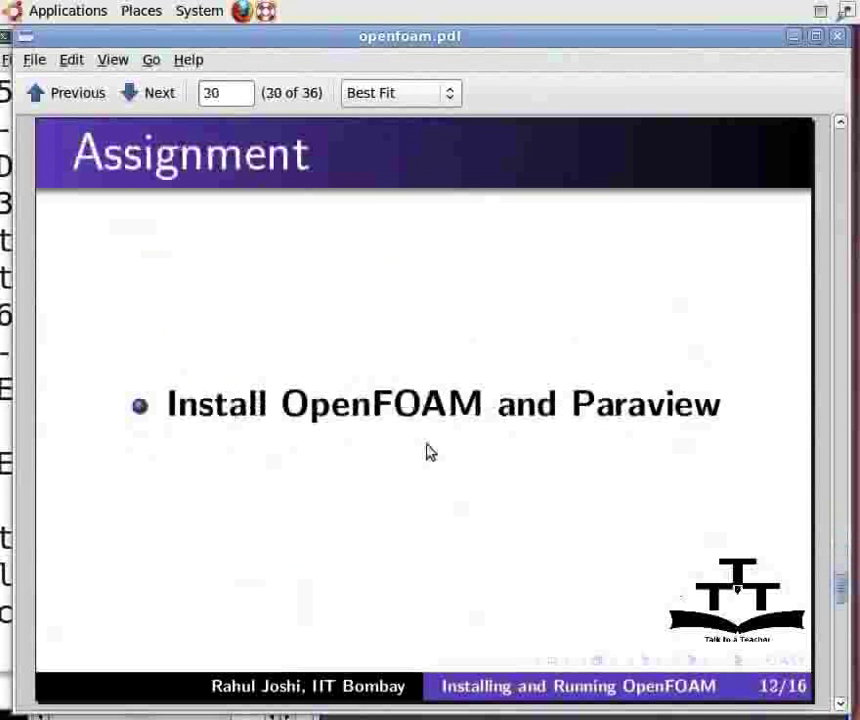
pyautogui.press('pagedown')
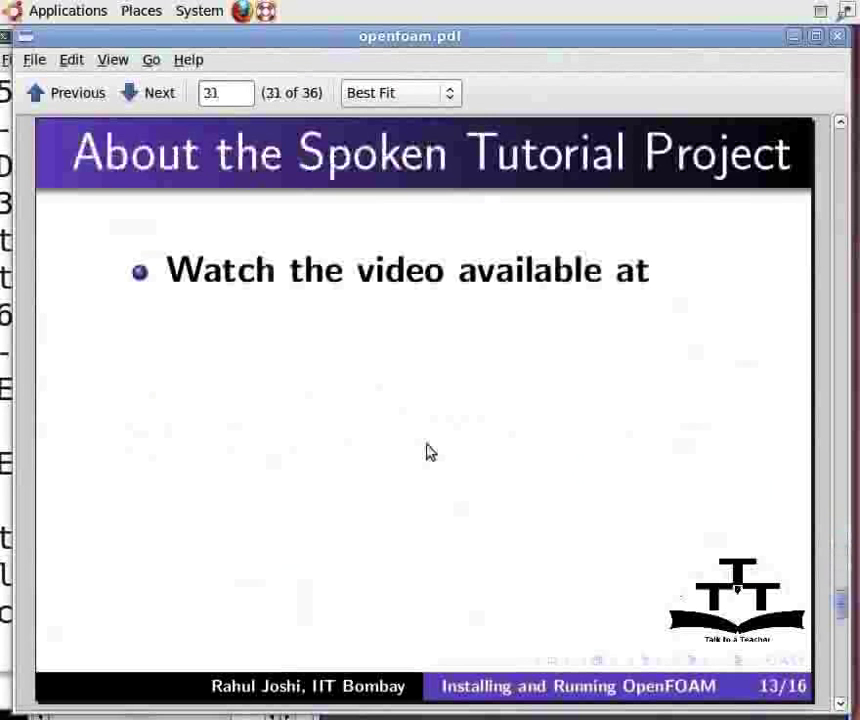
pyautogui.press('pagedown')
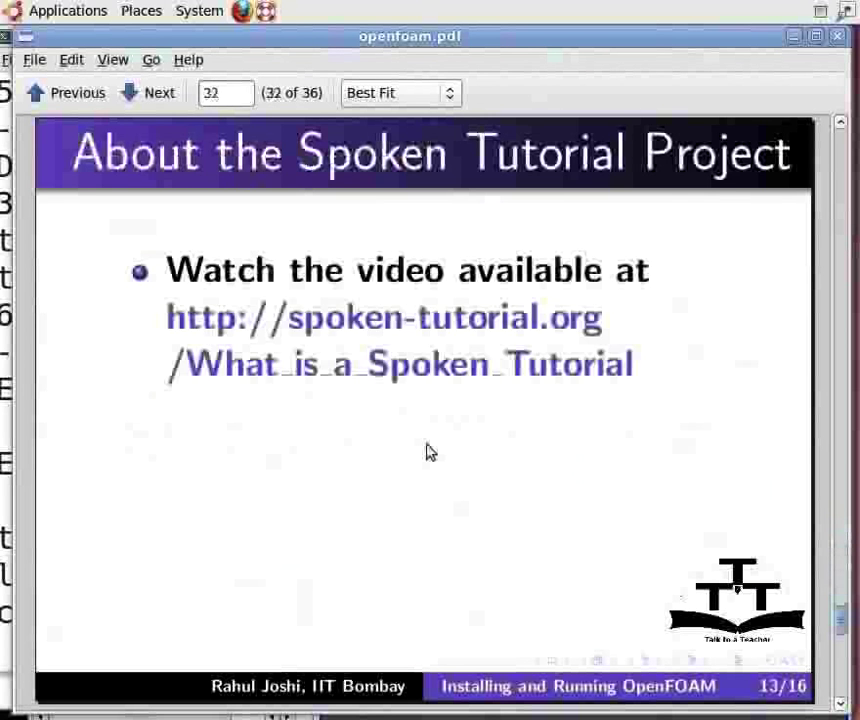
pyautogui.press('pagedown')
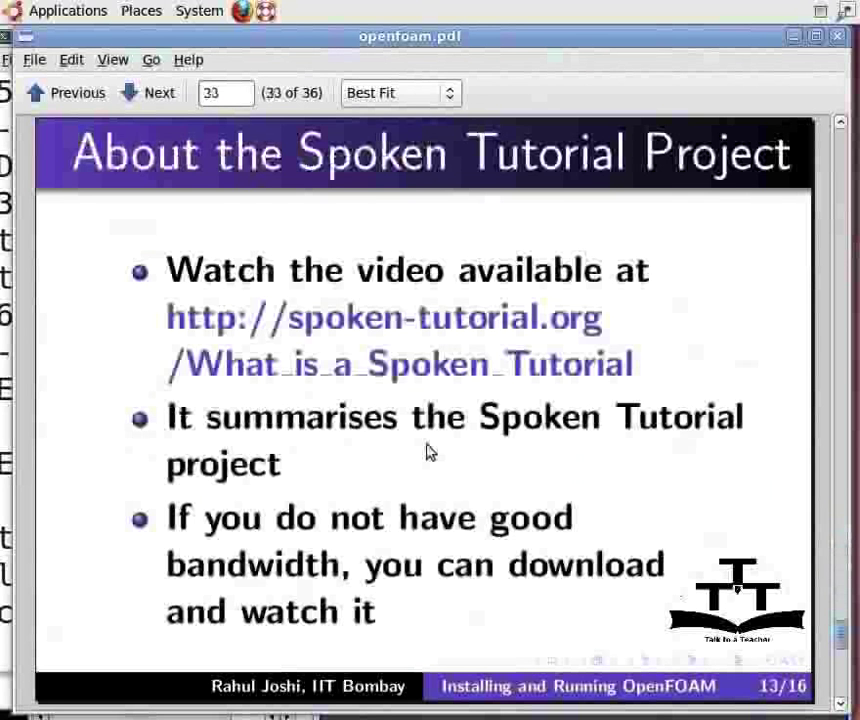
pyautogui.press('pagedown')
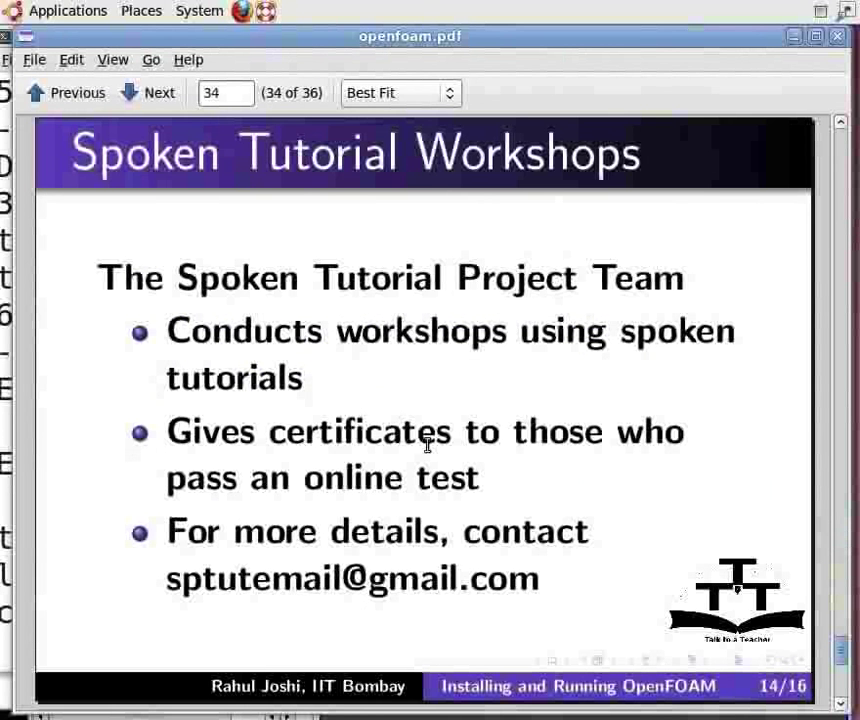
pyautogui.press('pagedown')
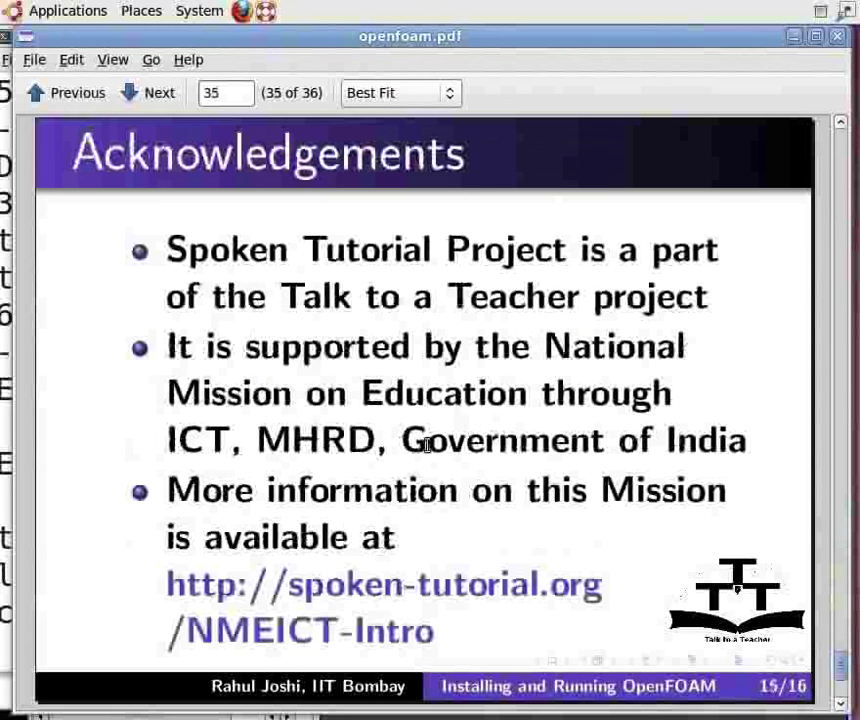
pyautogui.press('pagedown')
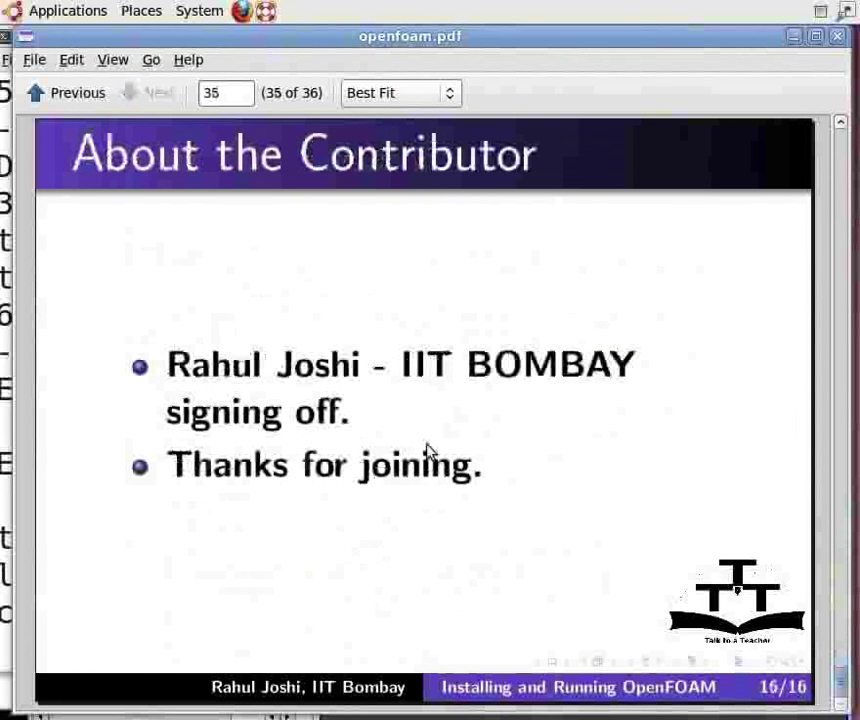